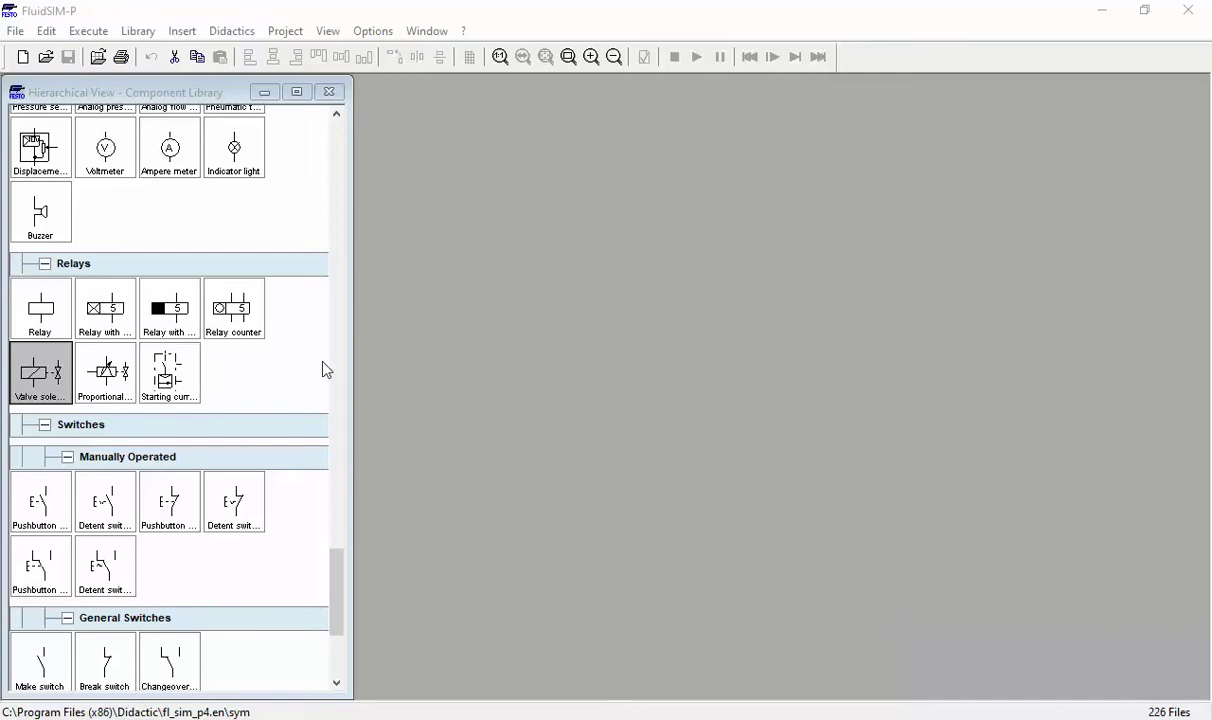
Create a new blank circuit document, noname.ct.
left_click(23, 57)
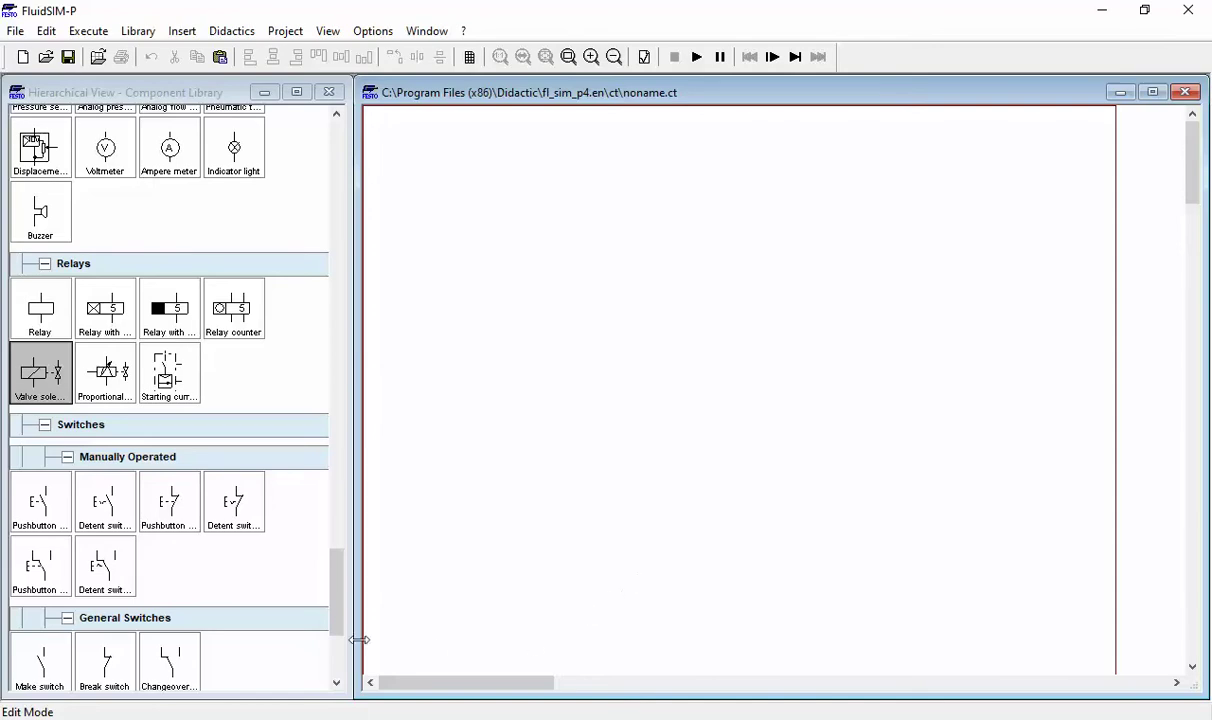
Place an air supply, double-acting cylinder and 5/2-way solenoid valve; pipe port 1 to supply, port 4 to cylinder.
left_click_drag(338, 565, 379, 122)
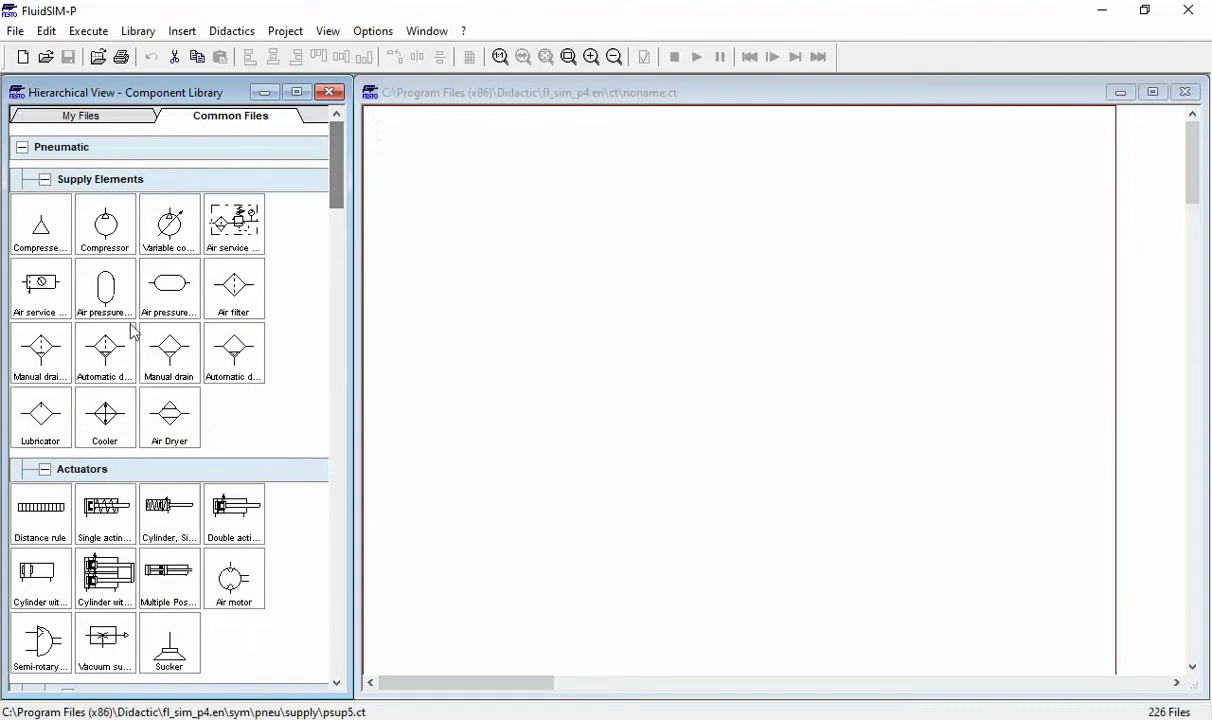
left_click_drag(45, 234, 532, 291)
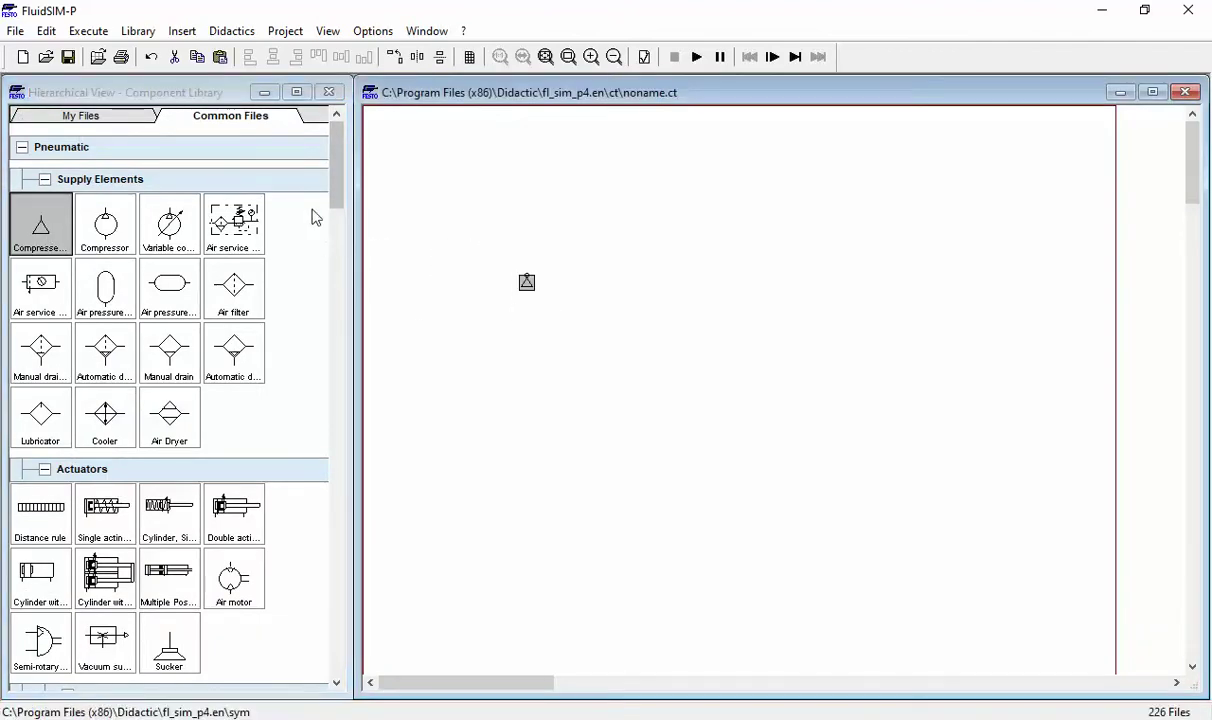
left_click_drag(248, 510, 540, 160)
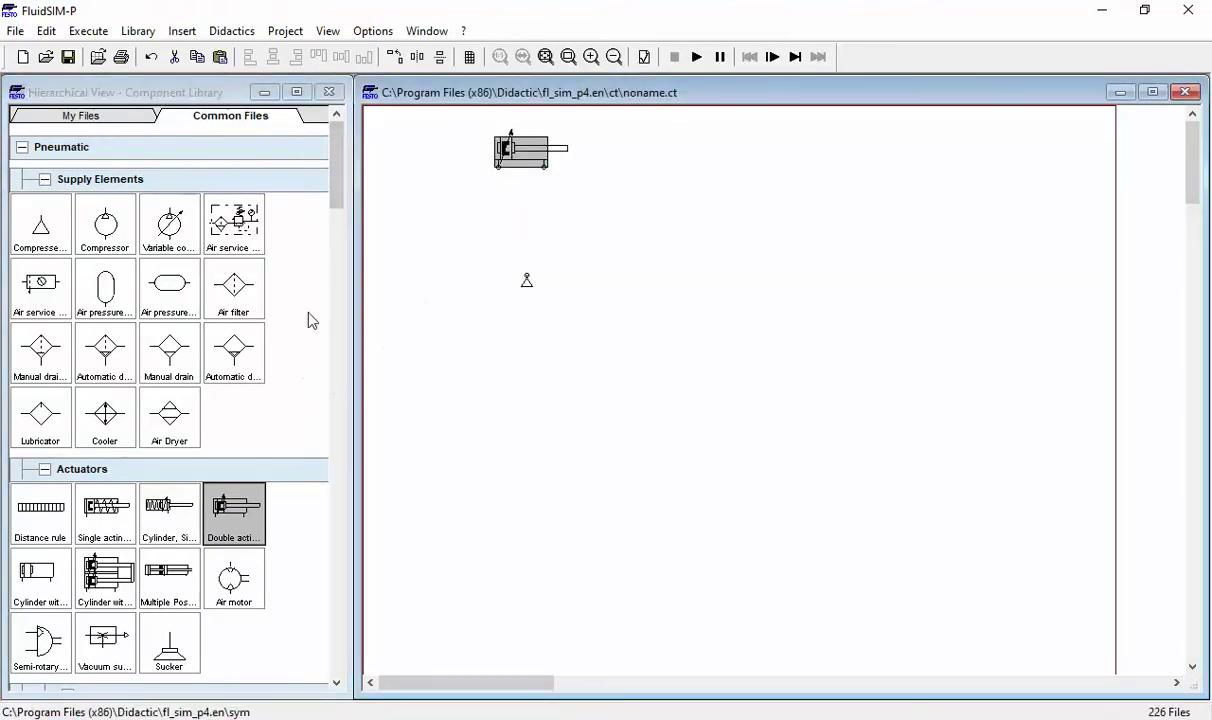
left_click_drag(337, 158, 335, 330)
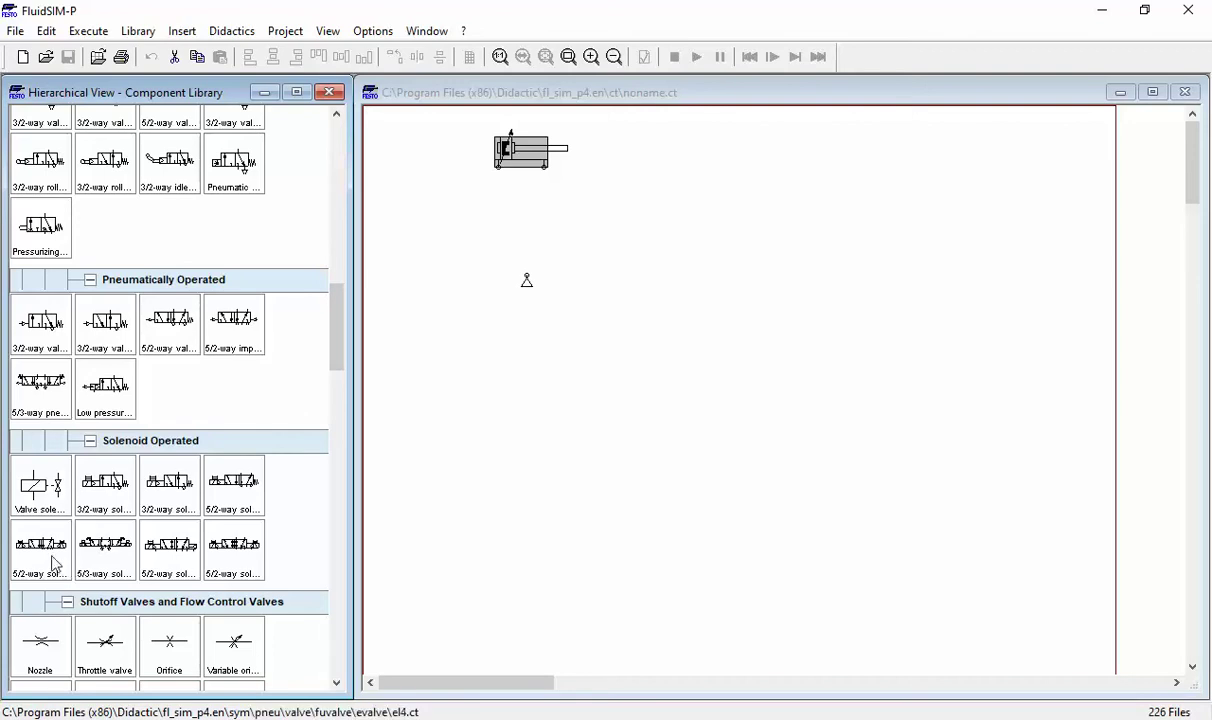
left_click_drag(48, 555, 525, 237)
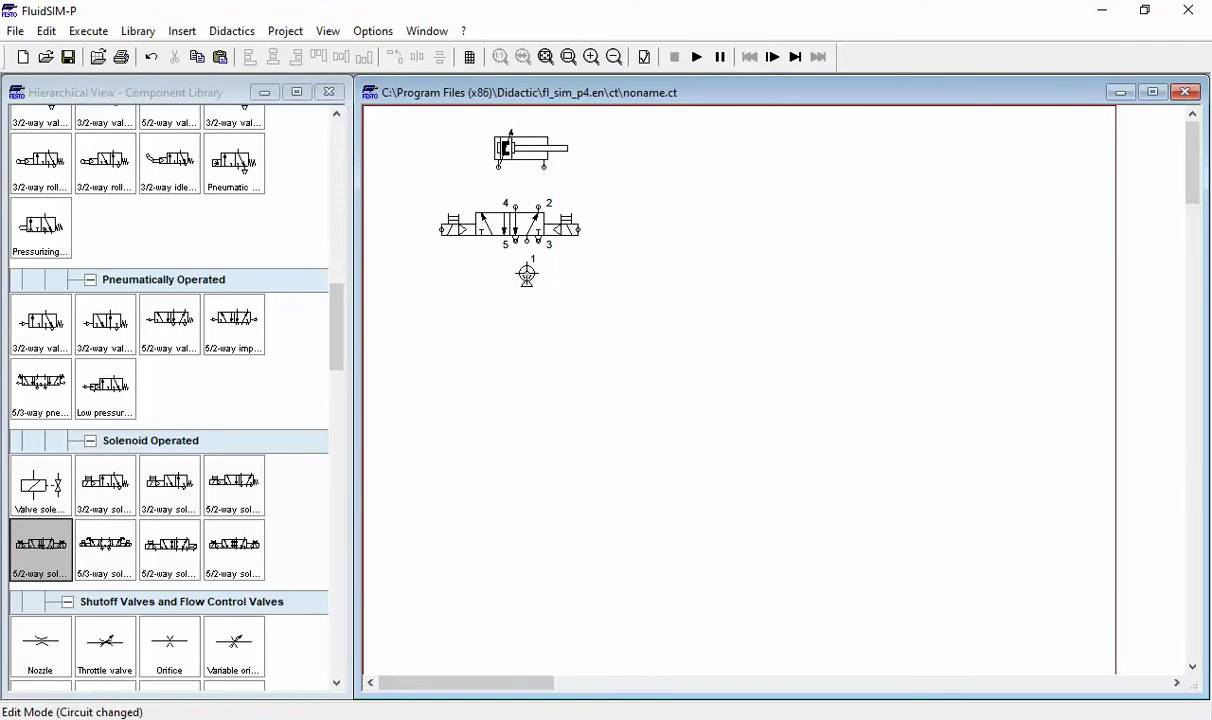
left_click_drag(527, 268, 514, 148)
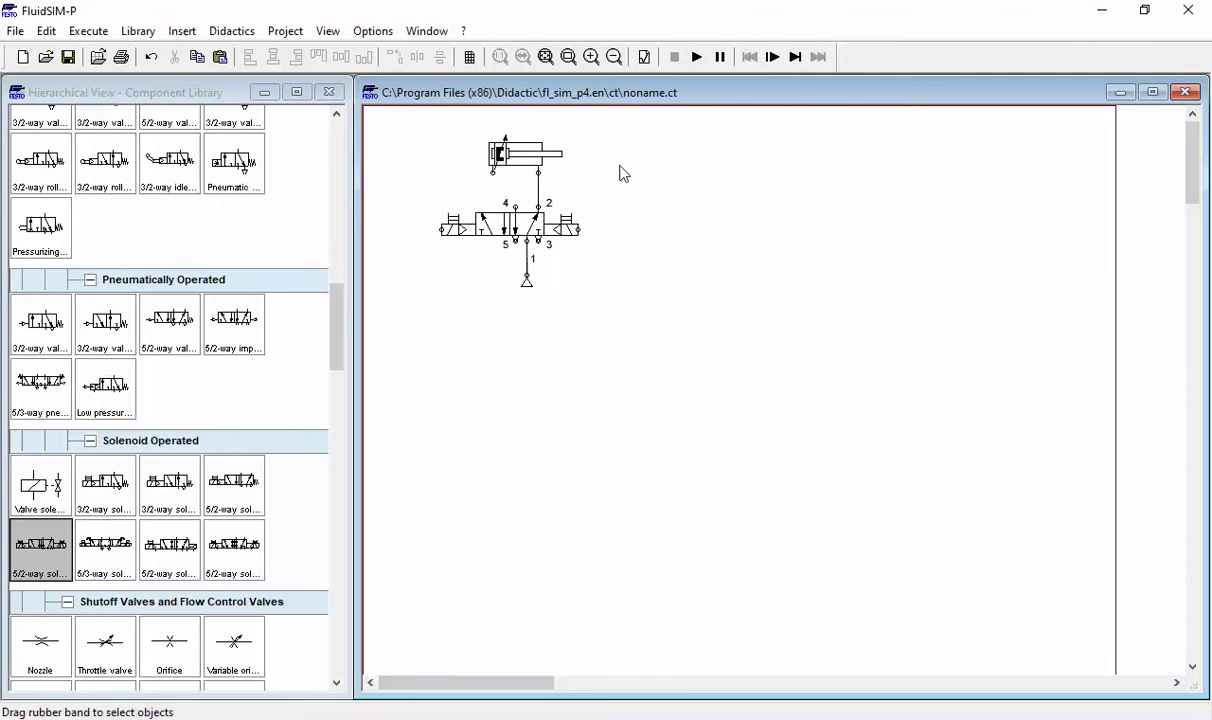
left_click_drag(515, 206, 492, 172)
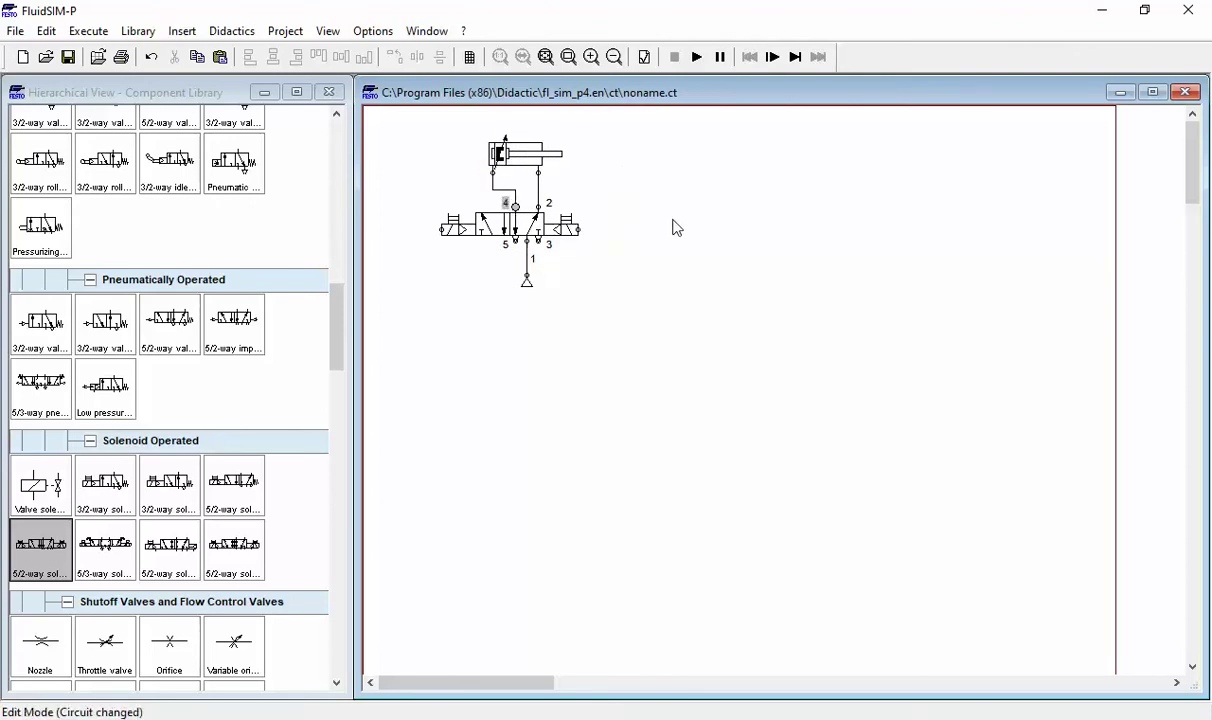
Label the valve's left solenoid Y1 and its right solenoid Y2.
double_click(440, 229)
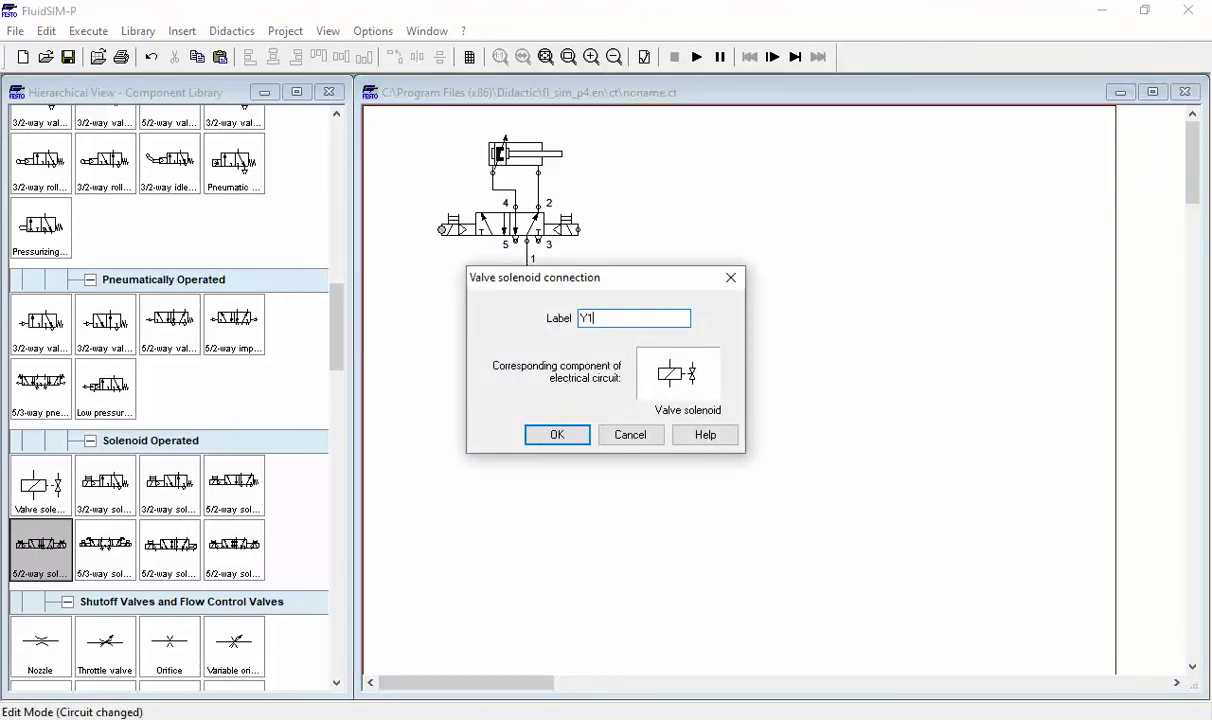
key("Return")
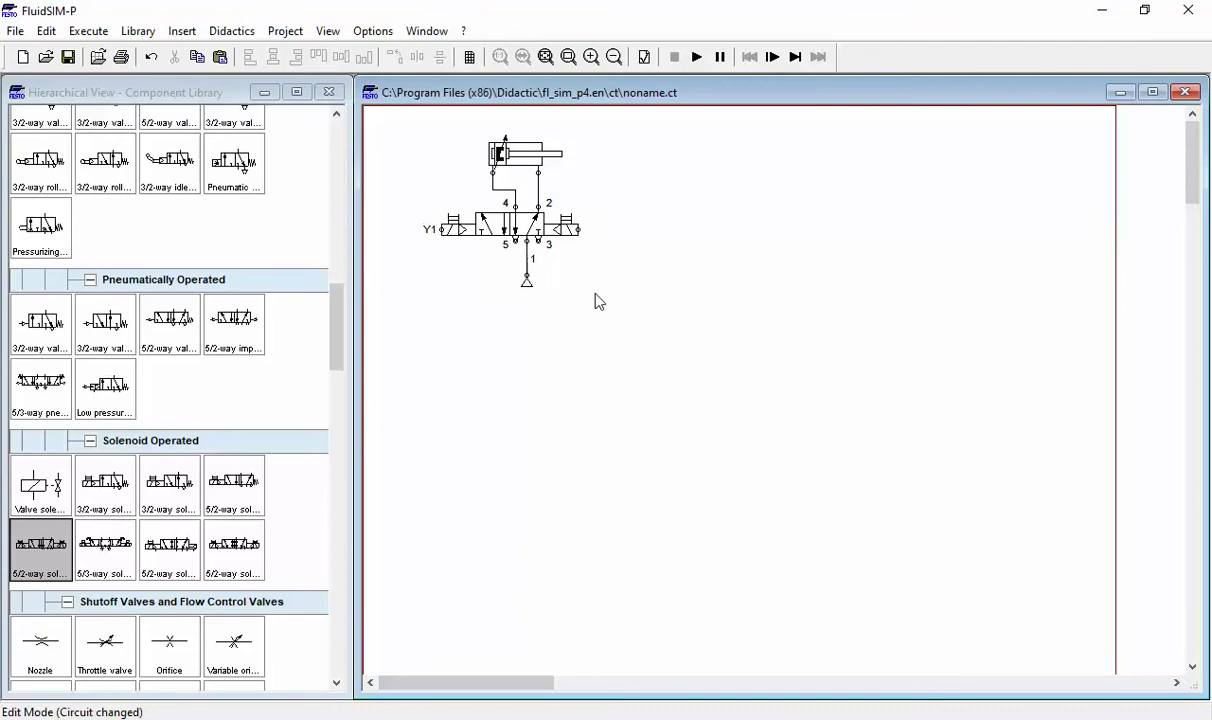
double_click(578, 229)
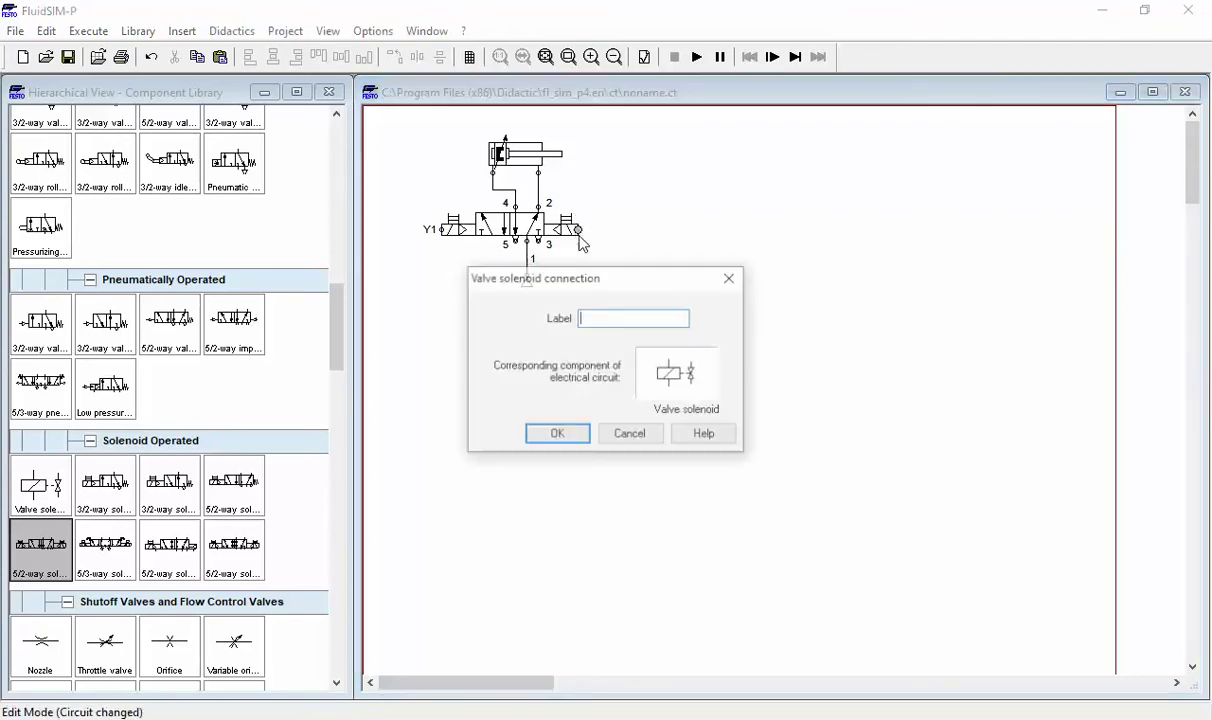
type("Y2")
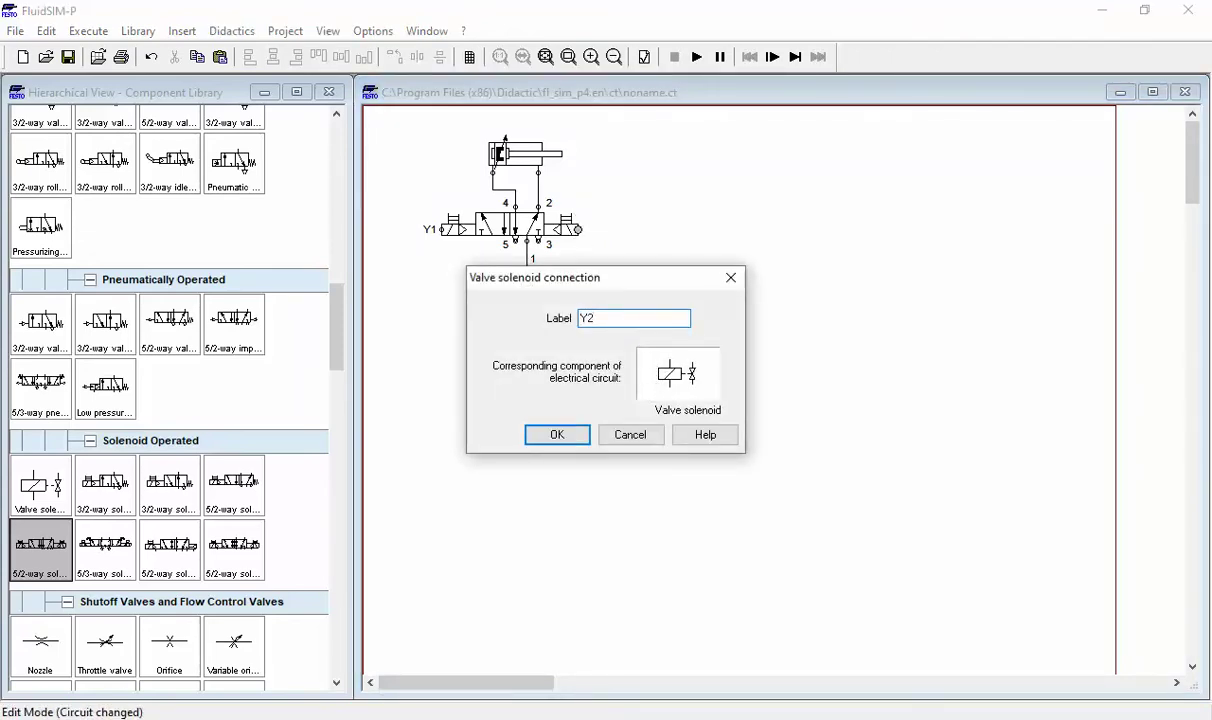
key("Return")
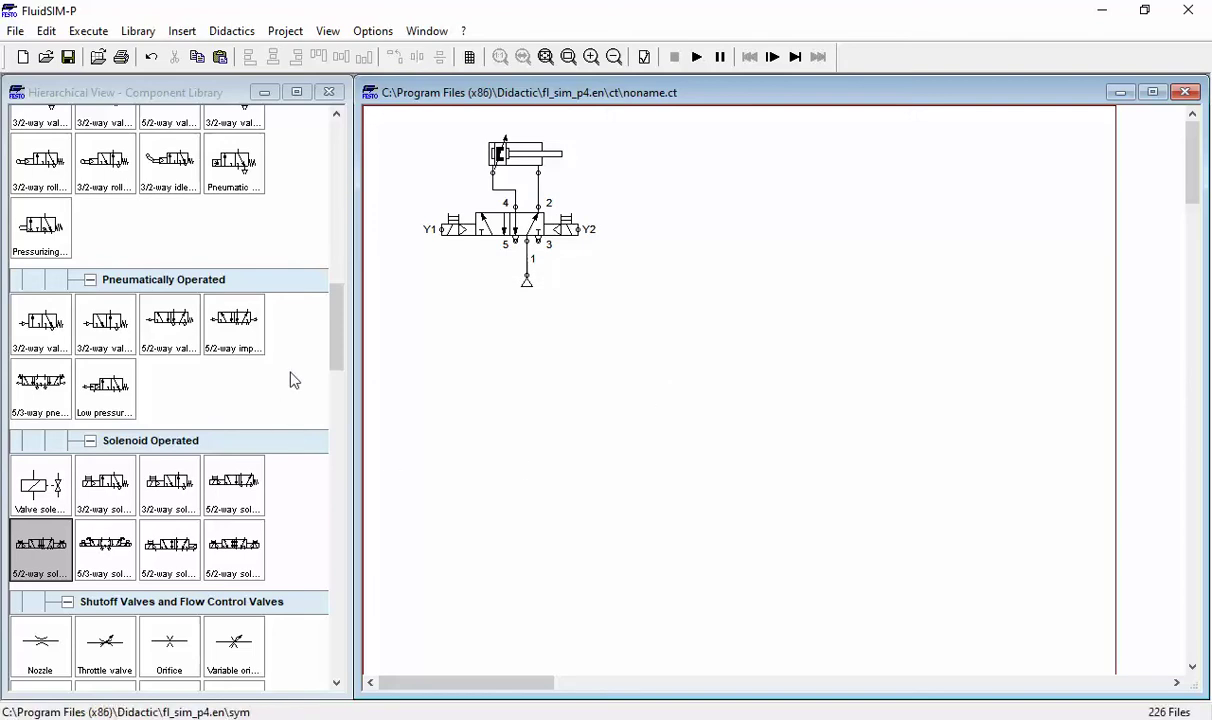
left_click_drag(333, 325, 336, 493)
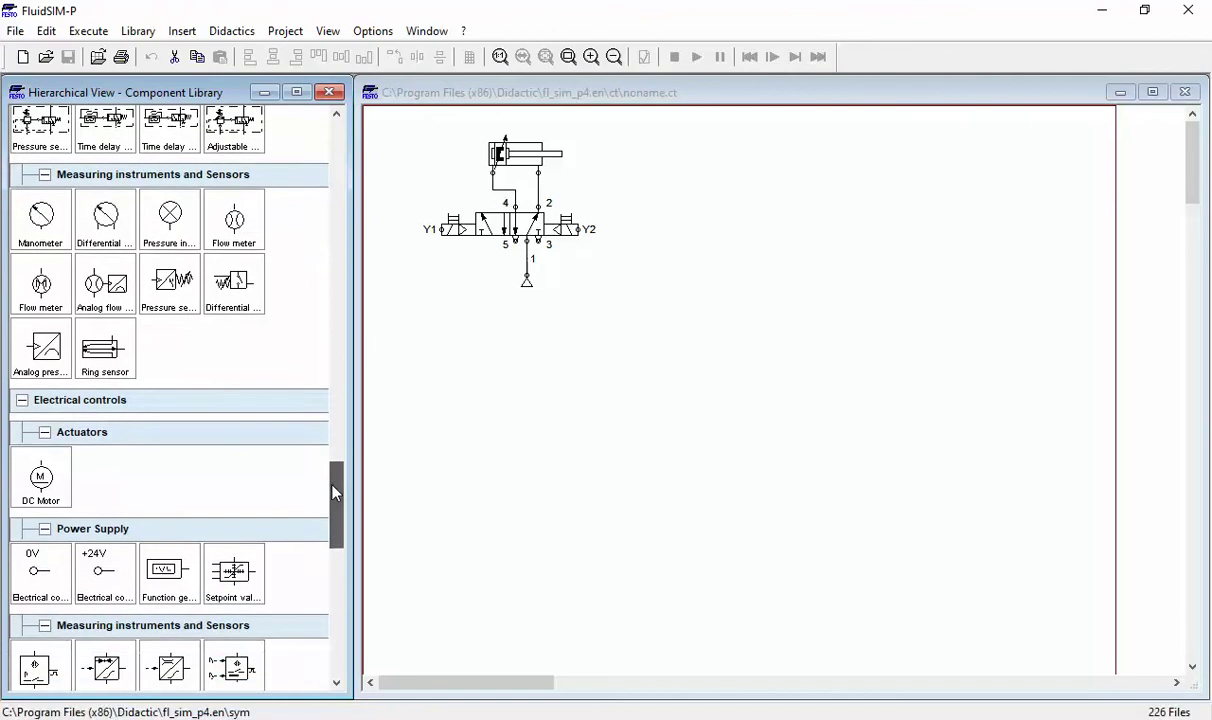
Place +24V and 0V connections, a pushbutton, relay coil, make switch and valve solenoid.
left_click(107, 577)
left_click_drag(107, 577, 443, 373)
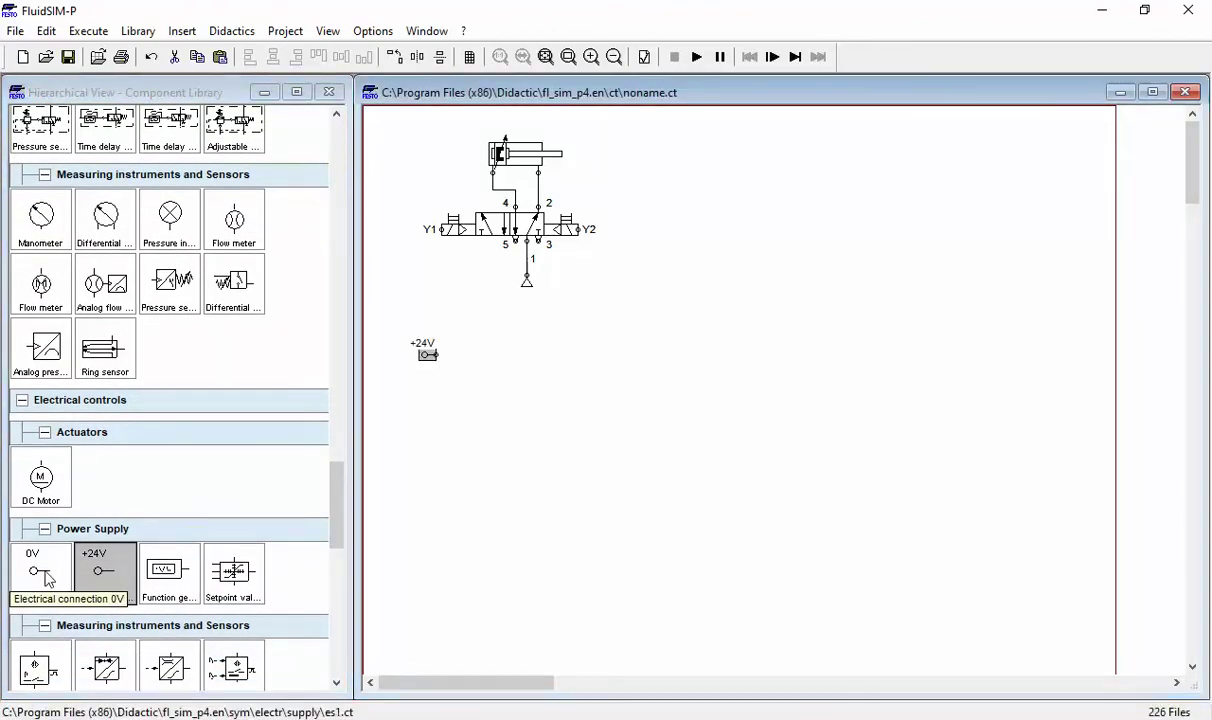
left_click_drag(45, 565, 420, 623)
left_click_drag(336, 490, 325, 576)
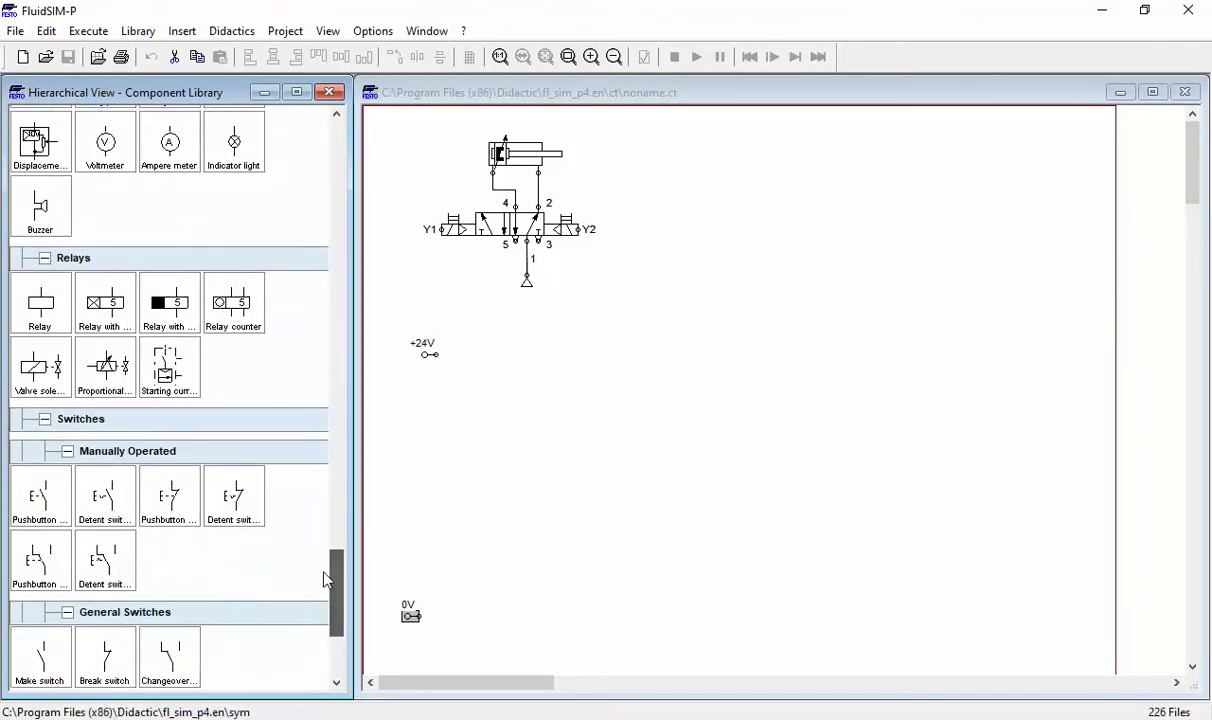
left_click_drag(30, 500, 487, 431)
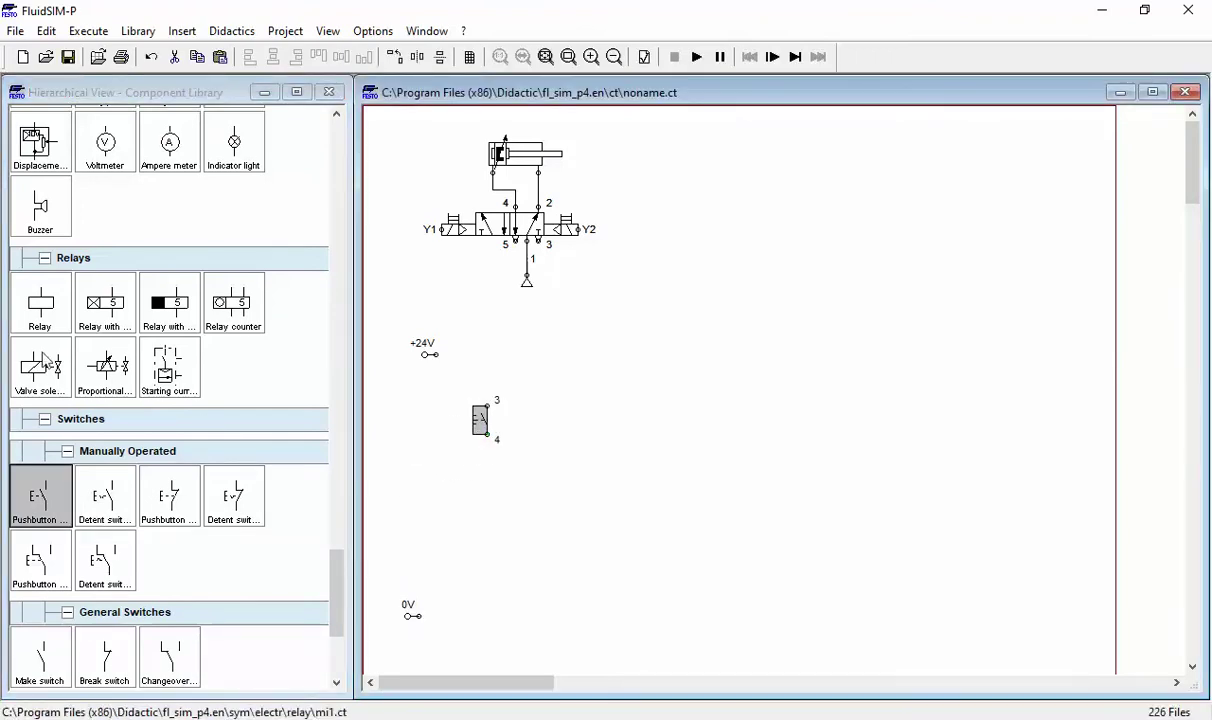
left_click_drag(40, 318, 488, 518)
left_click_drag(42, 655, 561, 420)
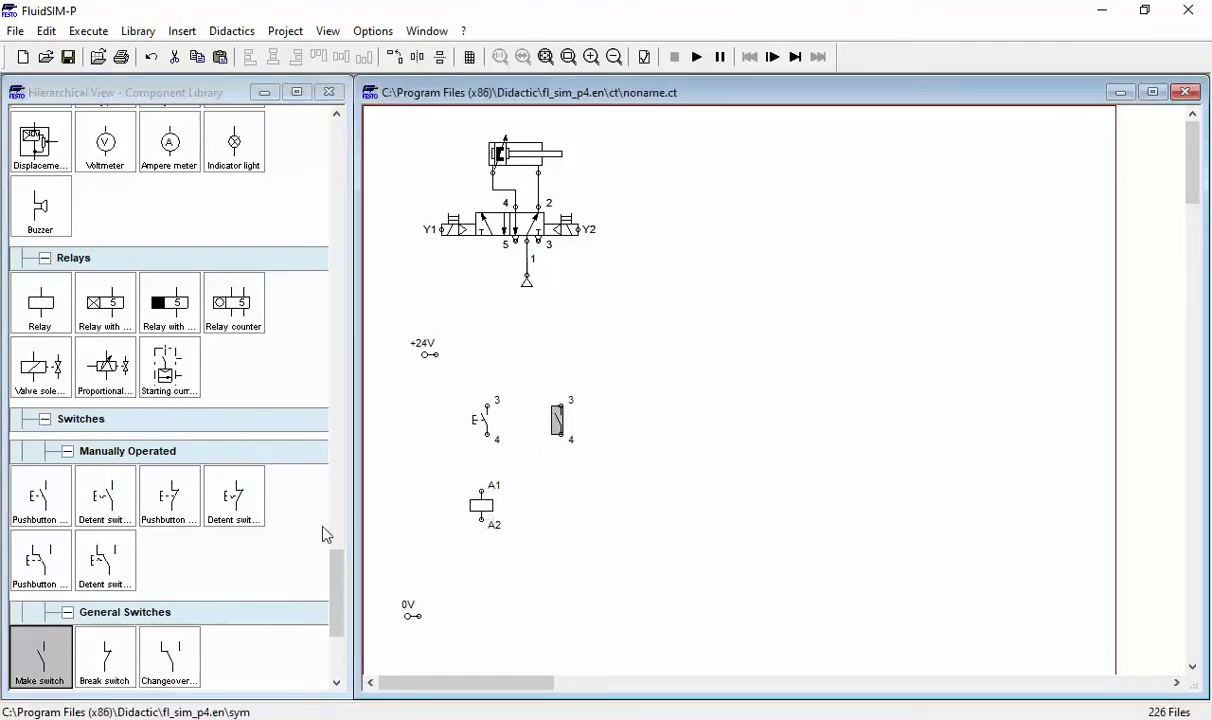
left_click_drag(33, 350, 565, 505)
Duplicate the pushbutton, relay coil, make switch and valve solenoid as a second set.
left_click_drag(436, 384, 642, 547)
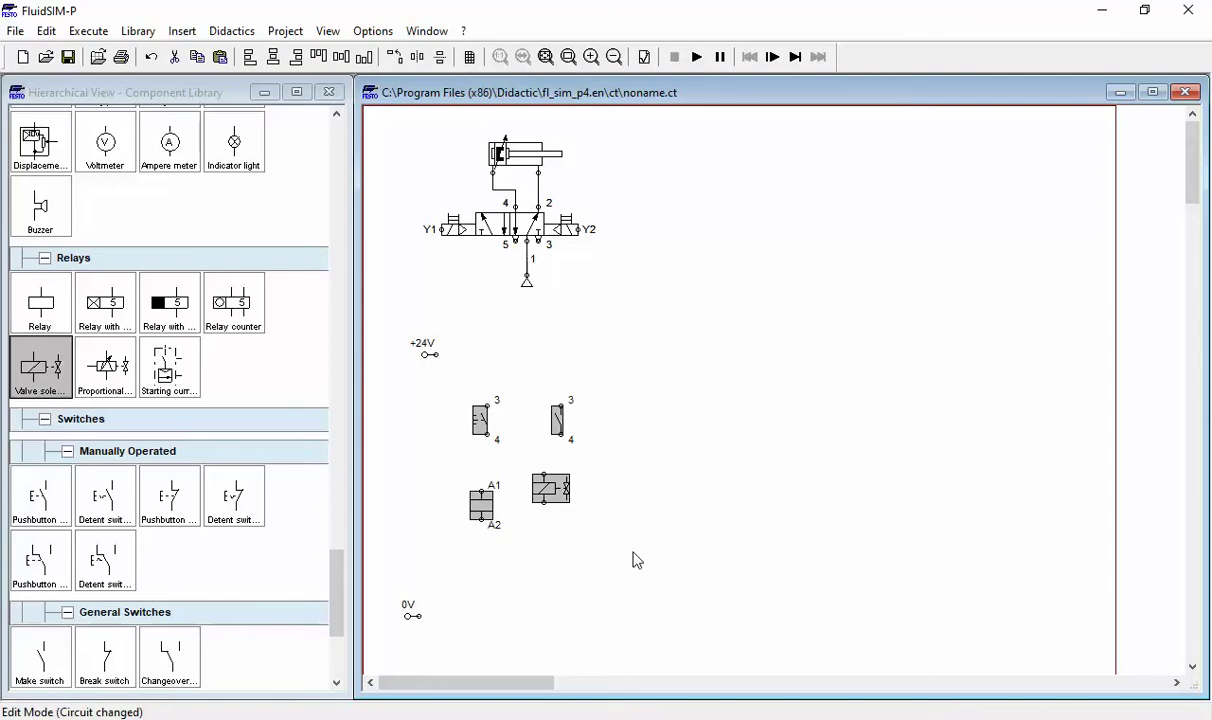
key("ctrl+c")
key("ctrl+v")
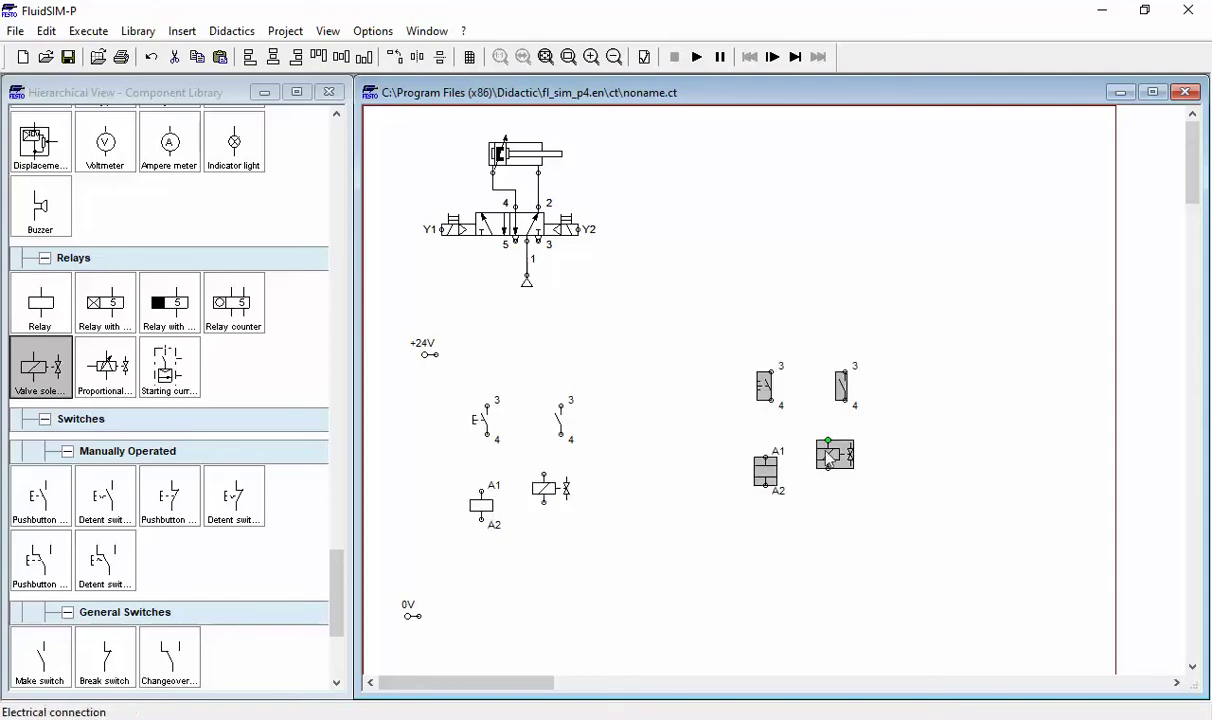
left_click_drag(828, 463, 735, 501)
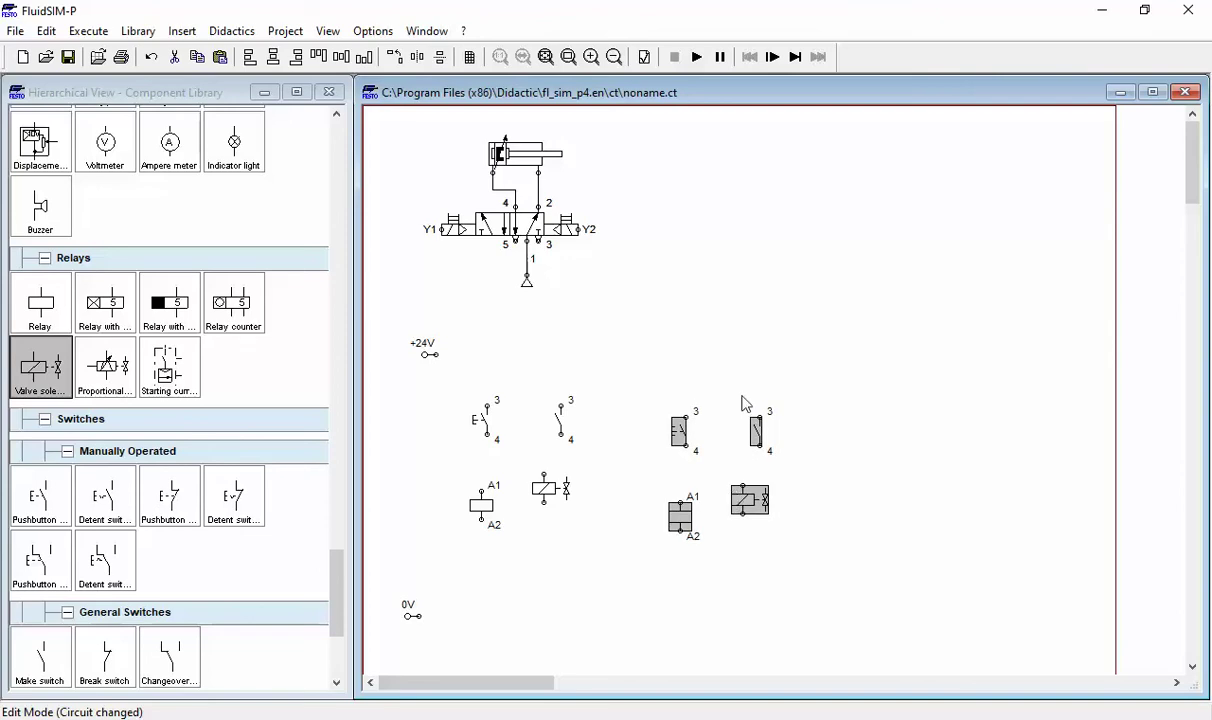
Wire the right make switch from +24V to its valve solenoid, and the solenoid to 0V.
left_click(705, 378)
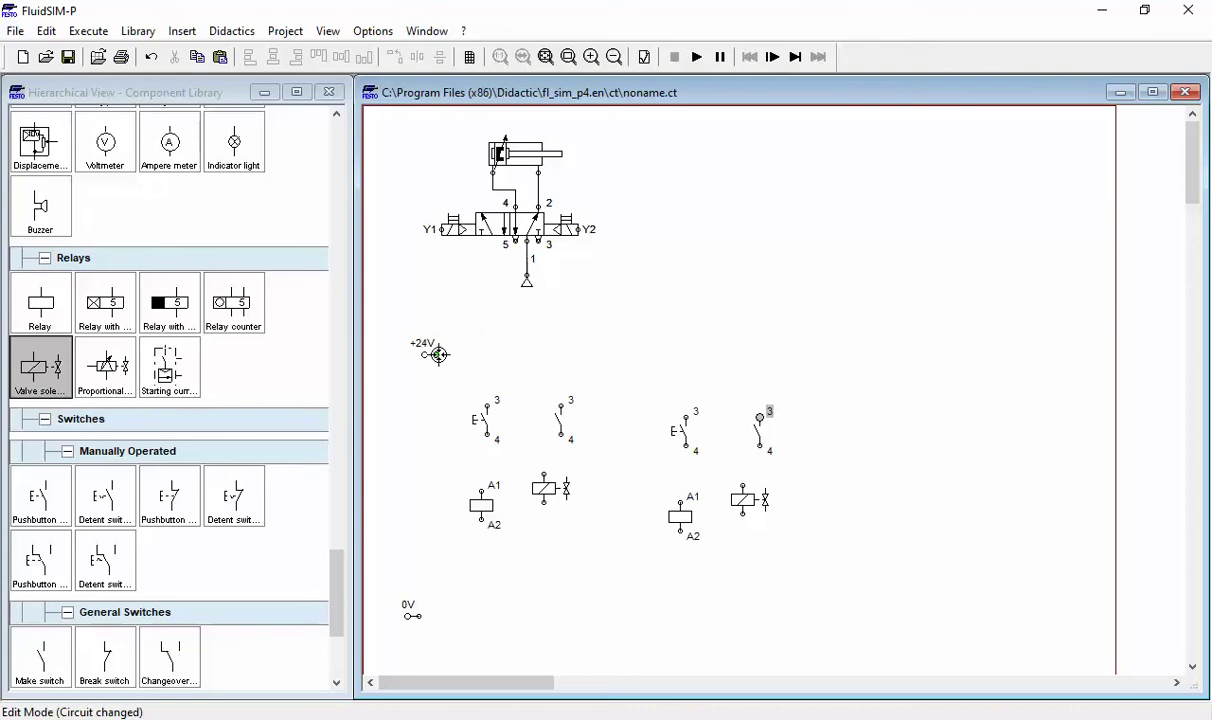
left_click_drag(437, 354, 760, 415)
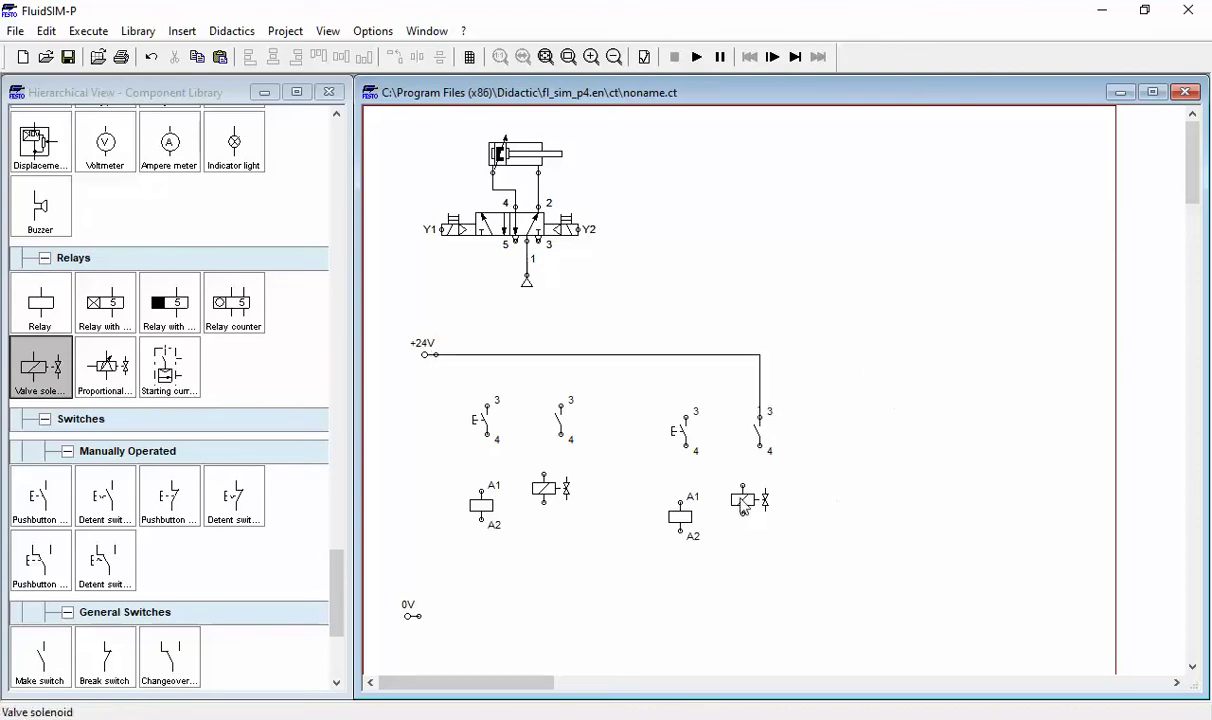
left_click_drag(745, 503, 750, 505)
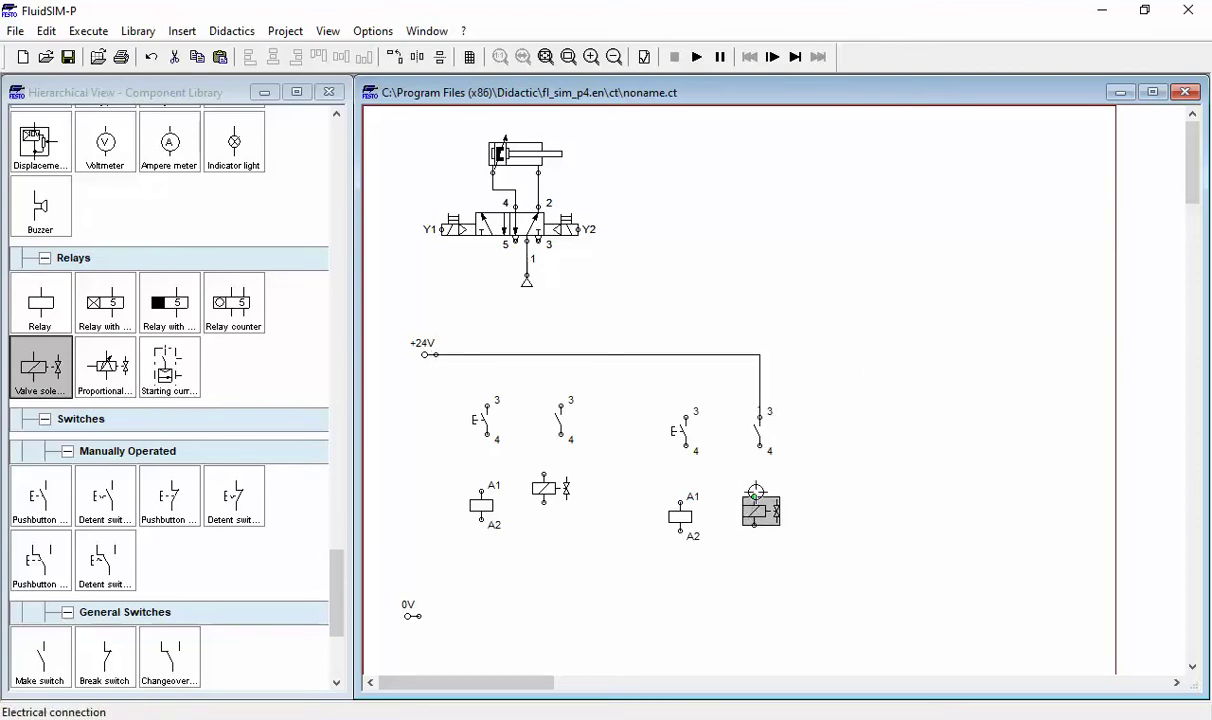
left_click_drag(761, 446, 754, 497)
left_click(760, 512)
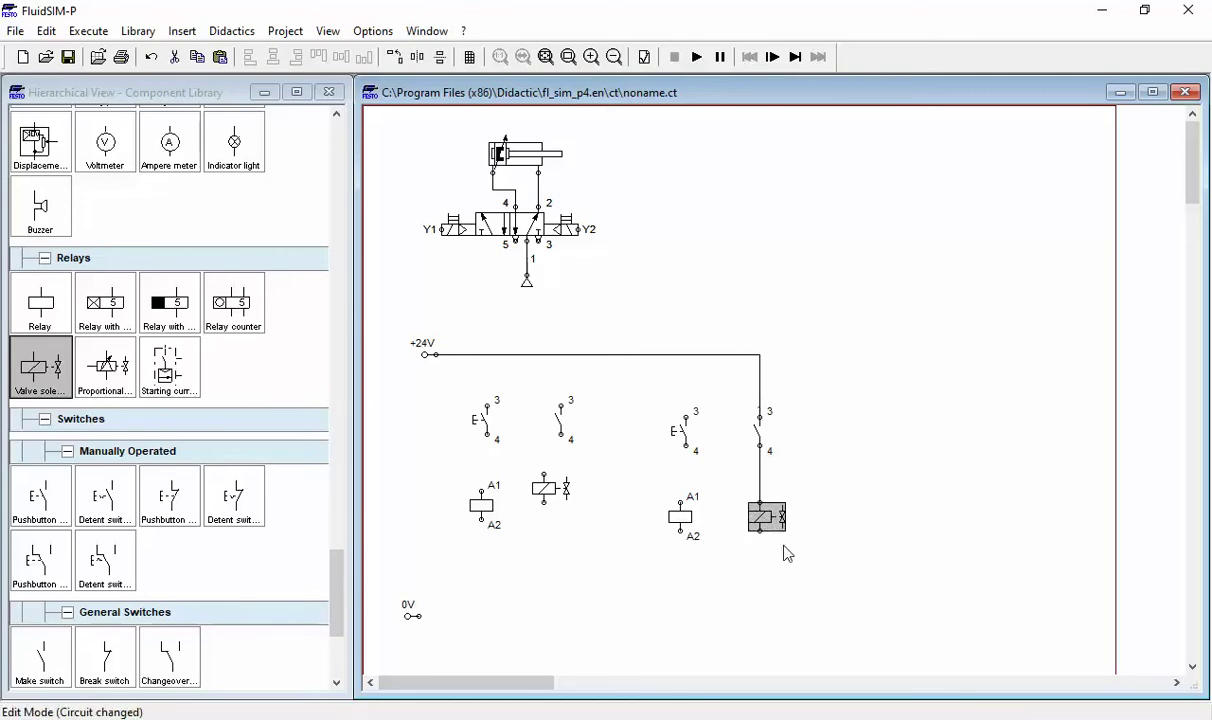
left_click(792, 576)
mouse_move(760, 531)
left_mouse_down()
mouse_move(538, 640)
mouse_move(415, 617)
mouse_move(698, 611)
mouse_move(761, 531)
left_mouse_up()
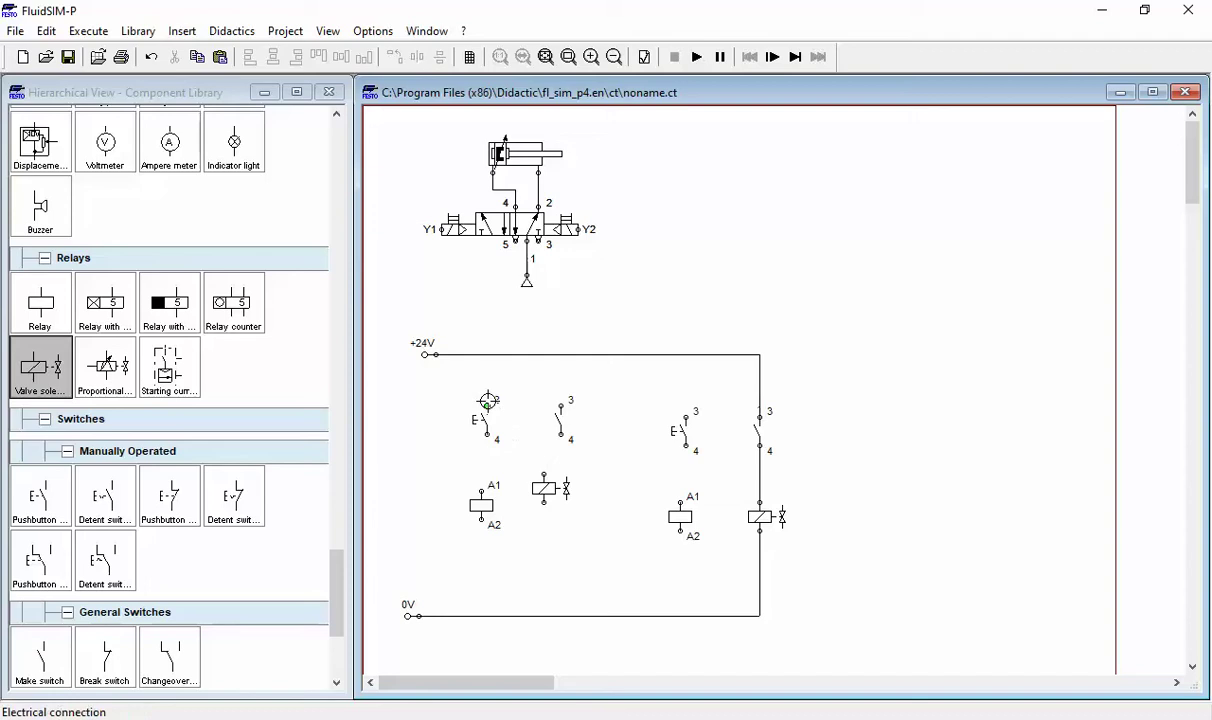
Wire the pushbutton between +24V and relay A1, and the second make switch to its valve solenoid.
left_click_drag(487, 404, 487, 354)
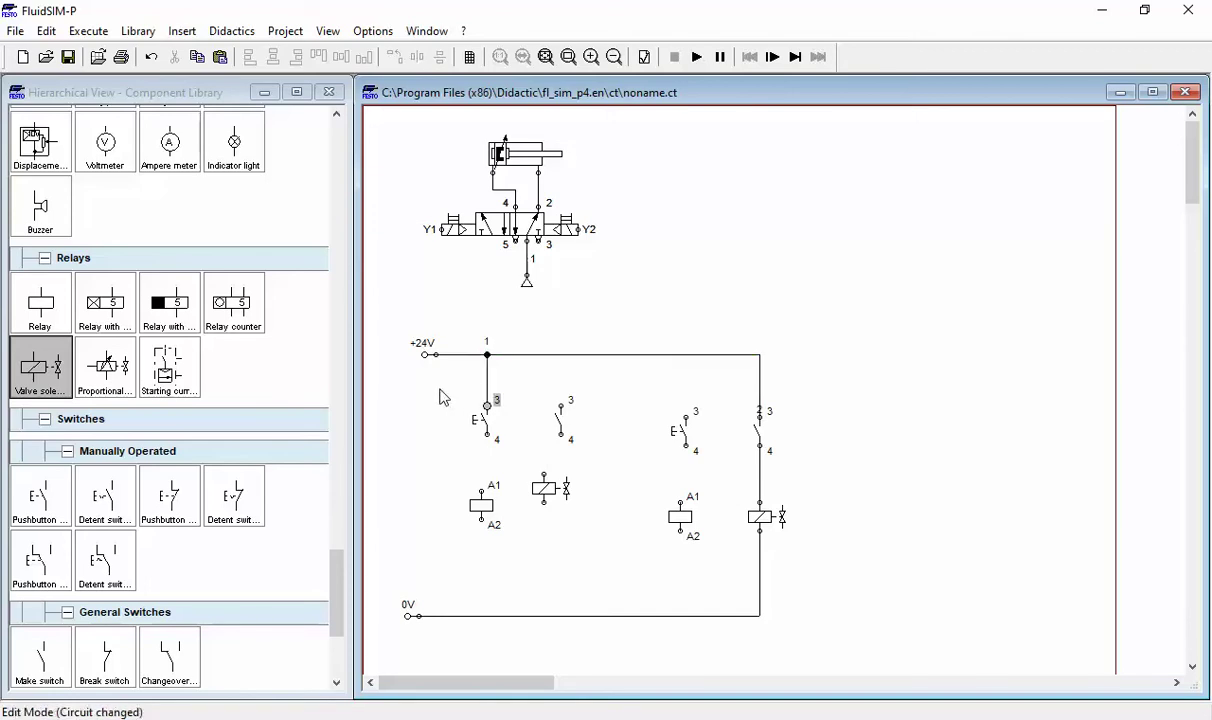
left_click_drag(487, 434, 476, 616)
left_click(520, 564)
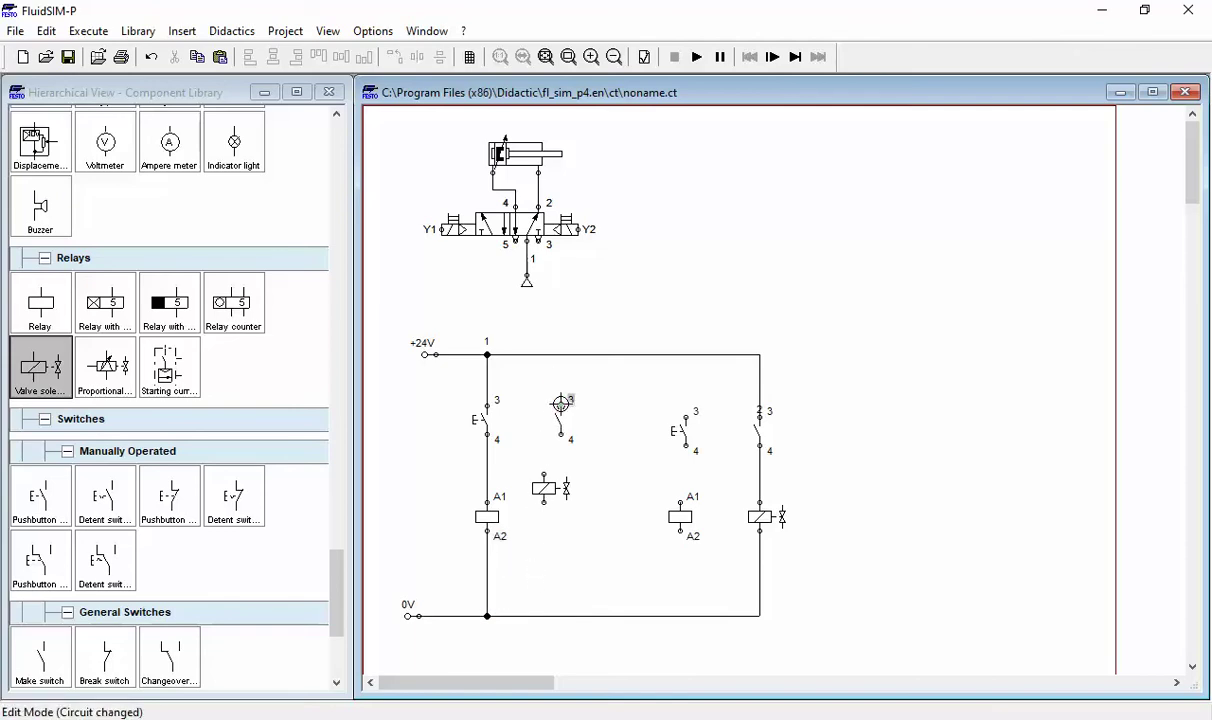
left_click_drag(556, 380, 565, 355)
mouse_move(561, 438)
left_mouse_down()
mouse_move(520, 447)
mouse_move(549, 500)
mouse_move(561, 498)
mouse_move(557, 616)
left_mouse_up()
left_click(563, 545)
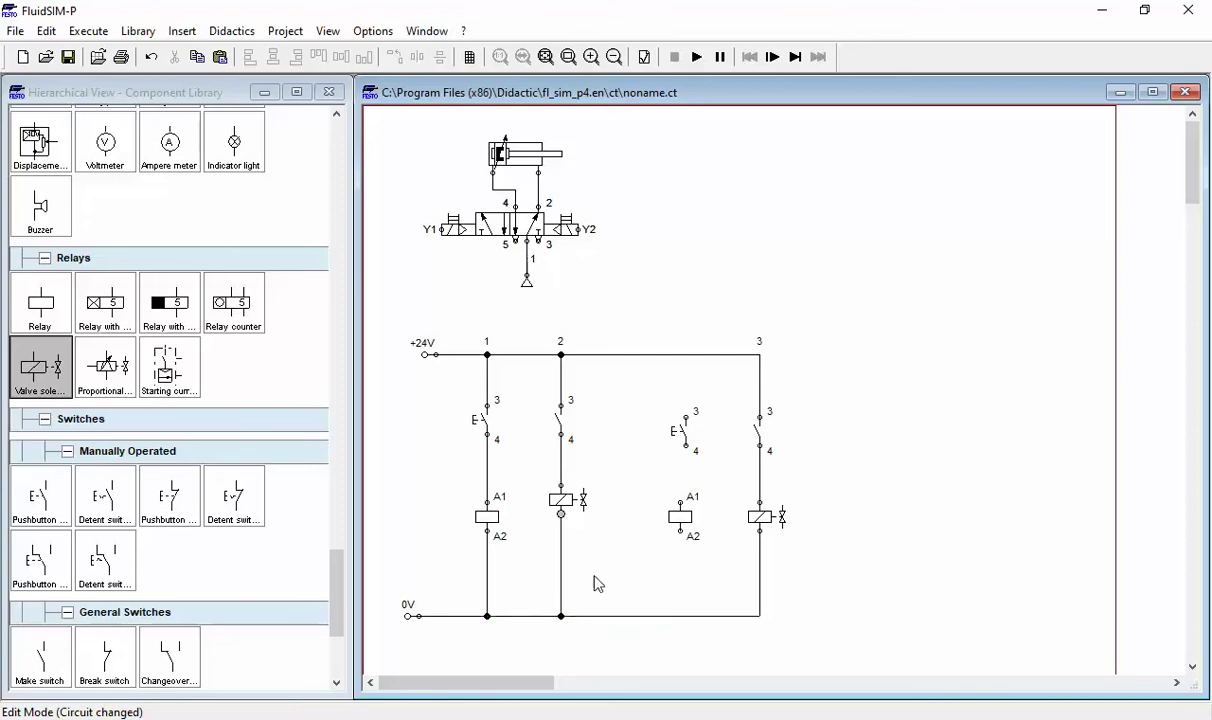
Label the first relay coil K1, its contact K1 and the second-branch solenoid Y1.
double_click(487, 517)
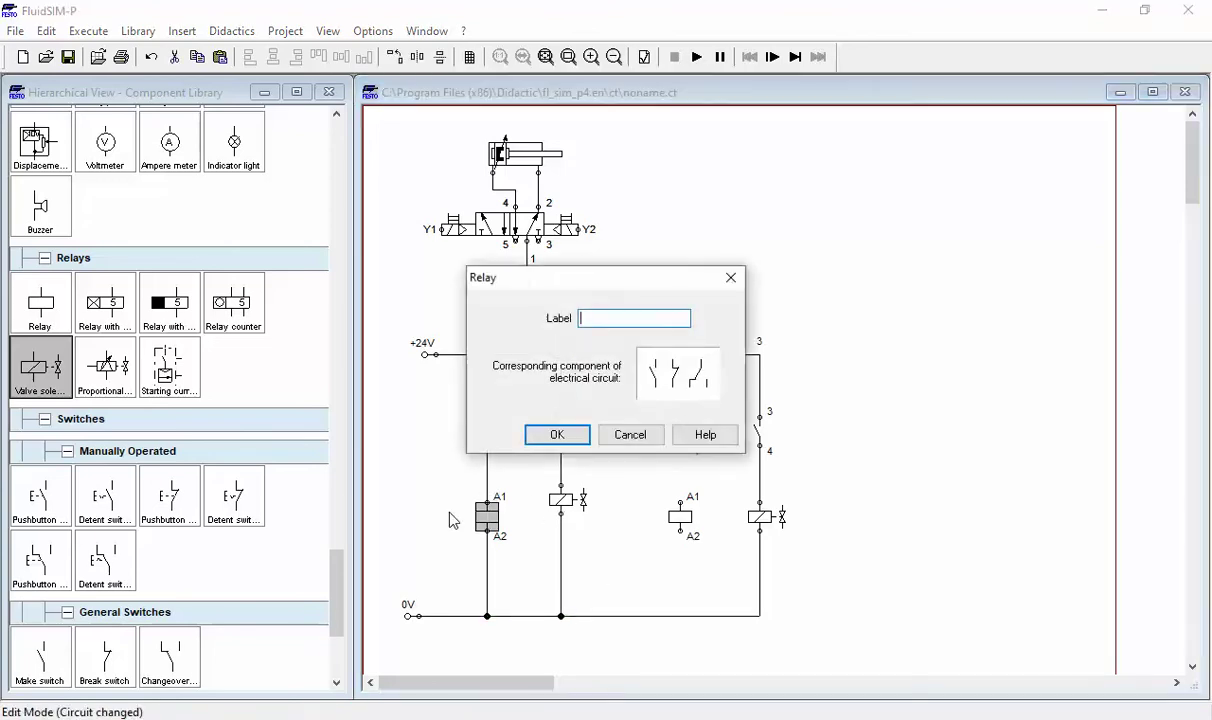
type("K1")
key("Return")
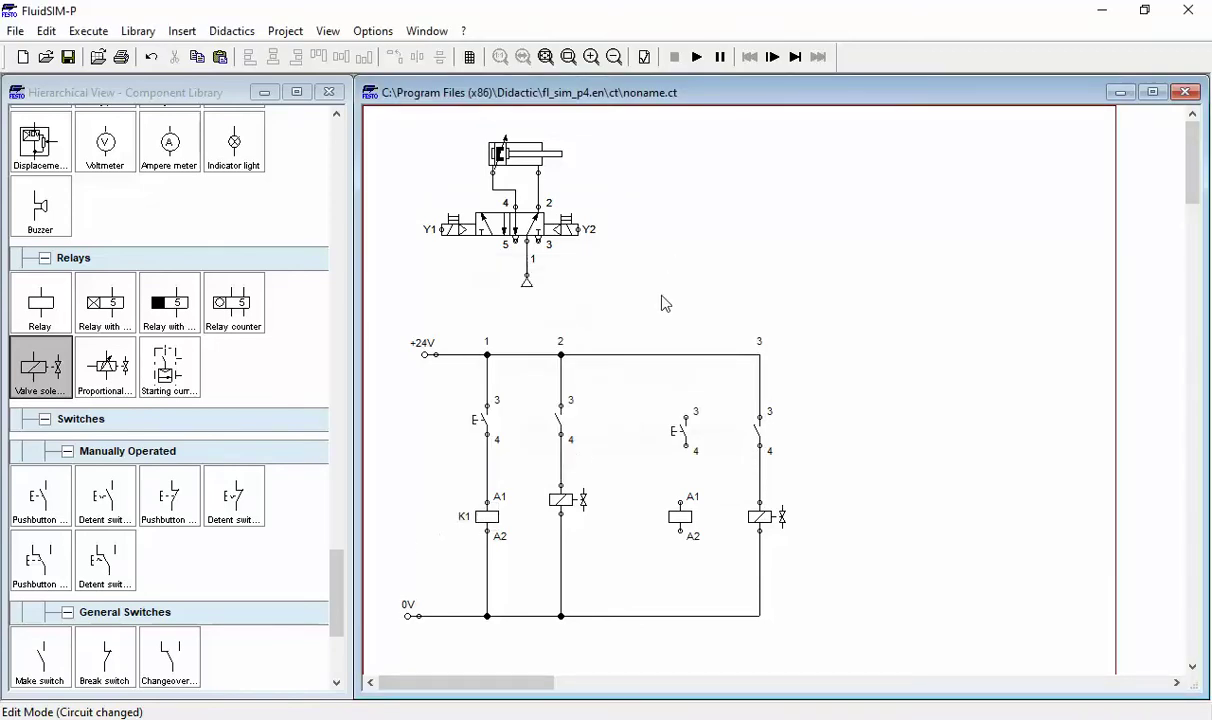
double_click(561, 425)
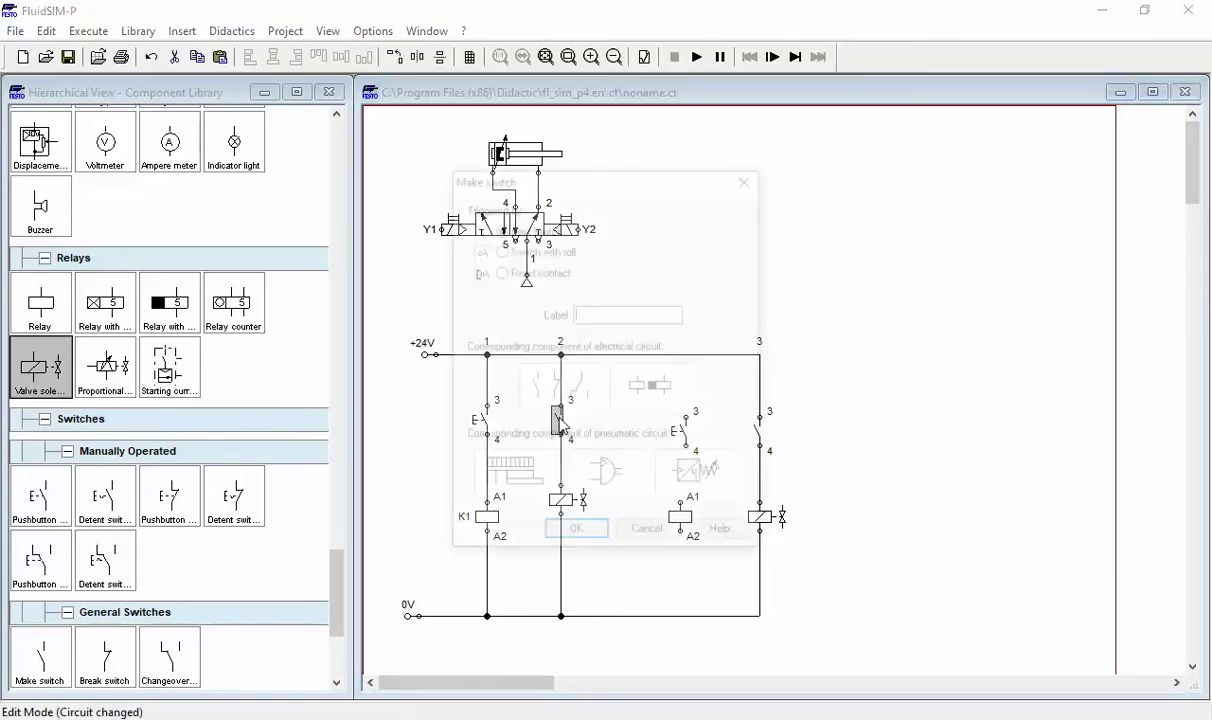
type("K")
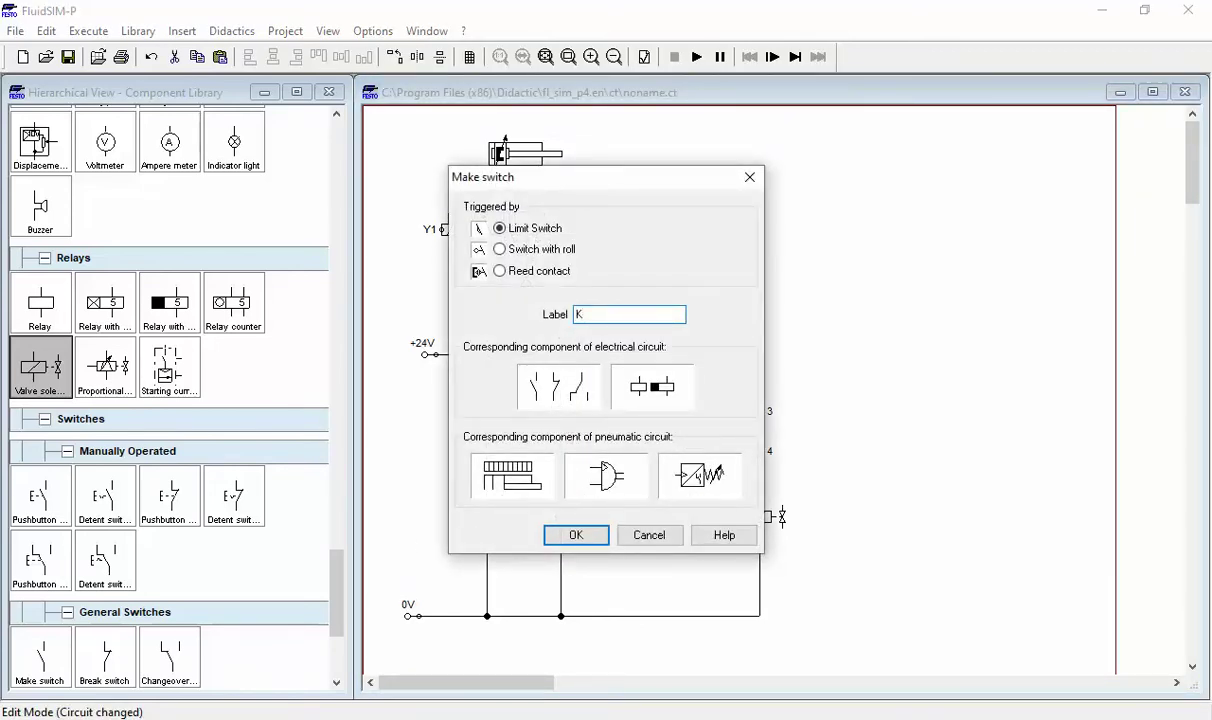
type("1")
key("Return")
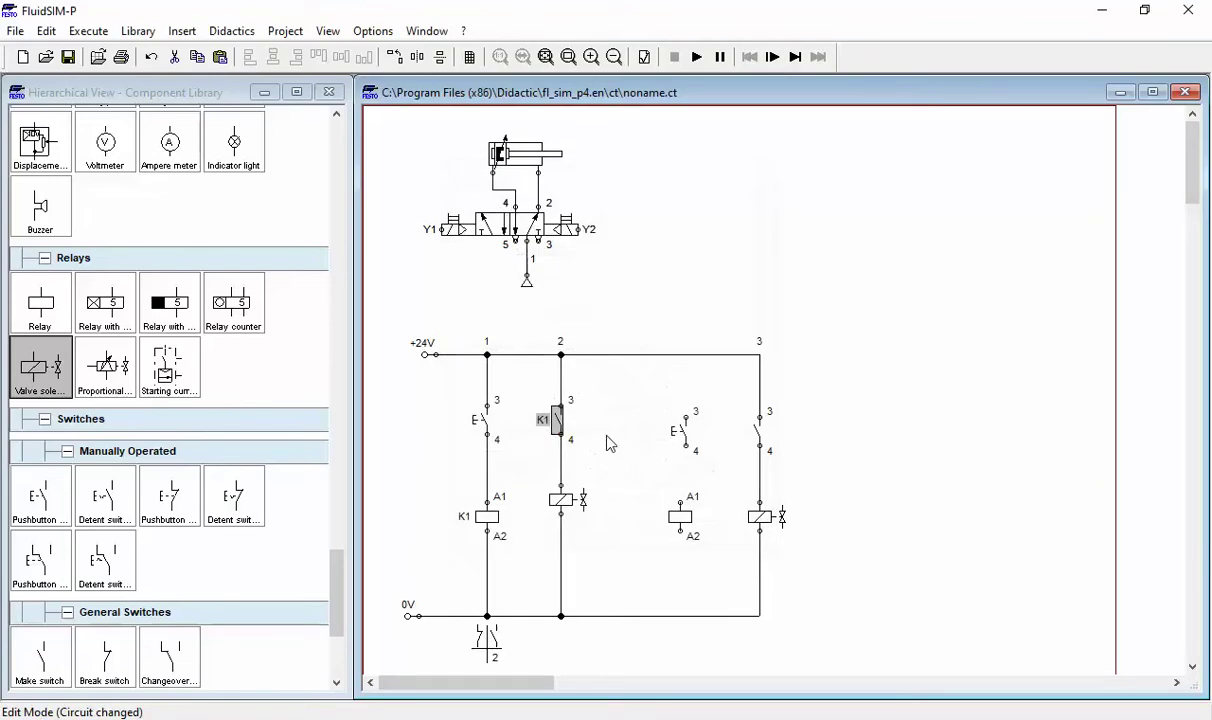
double_click(563, 502)
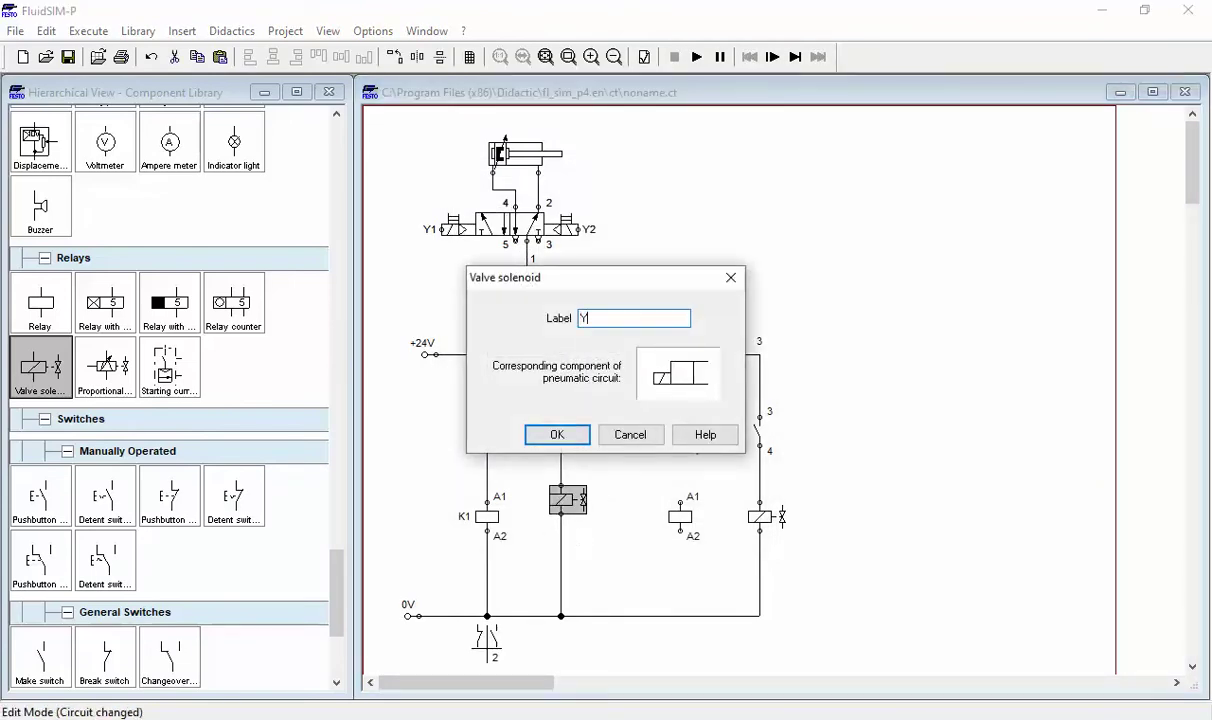
left_click(565, 438)
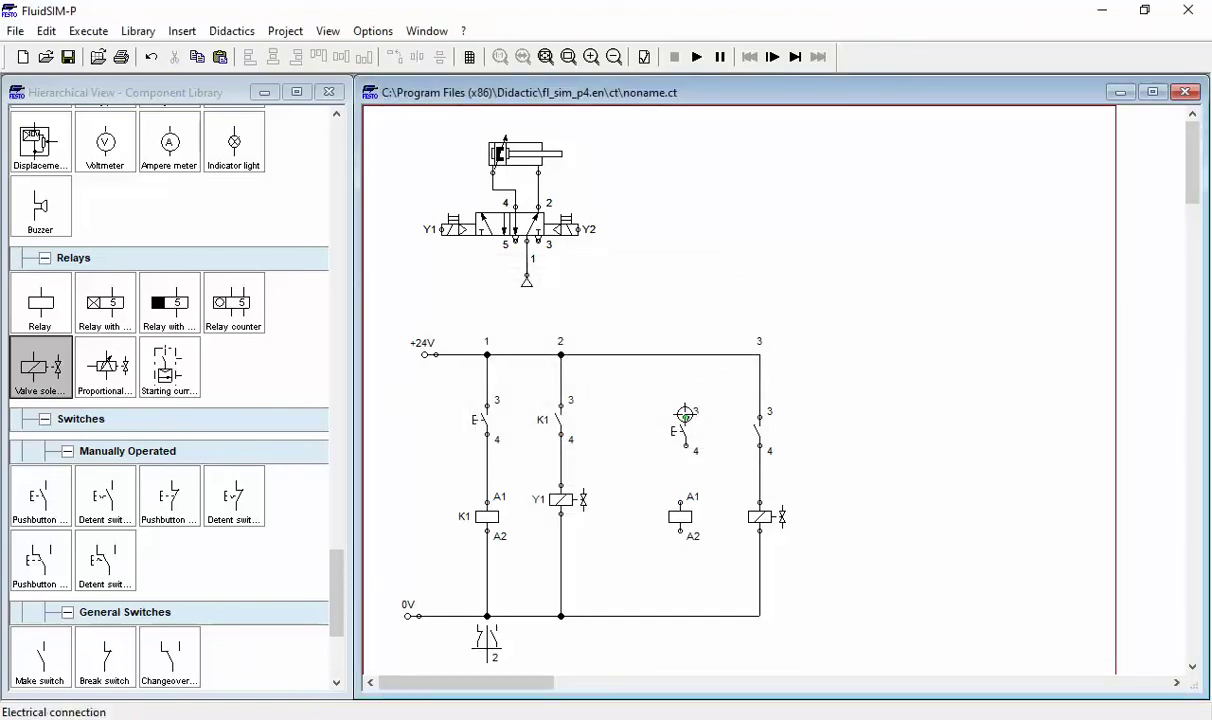
Wire the third-branch switch from +24V to the relay coil and label the coil K2.
left_click_drag(684, 372, 684, 355)
left_click_drag(683, 447, 679, 615)
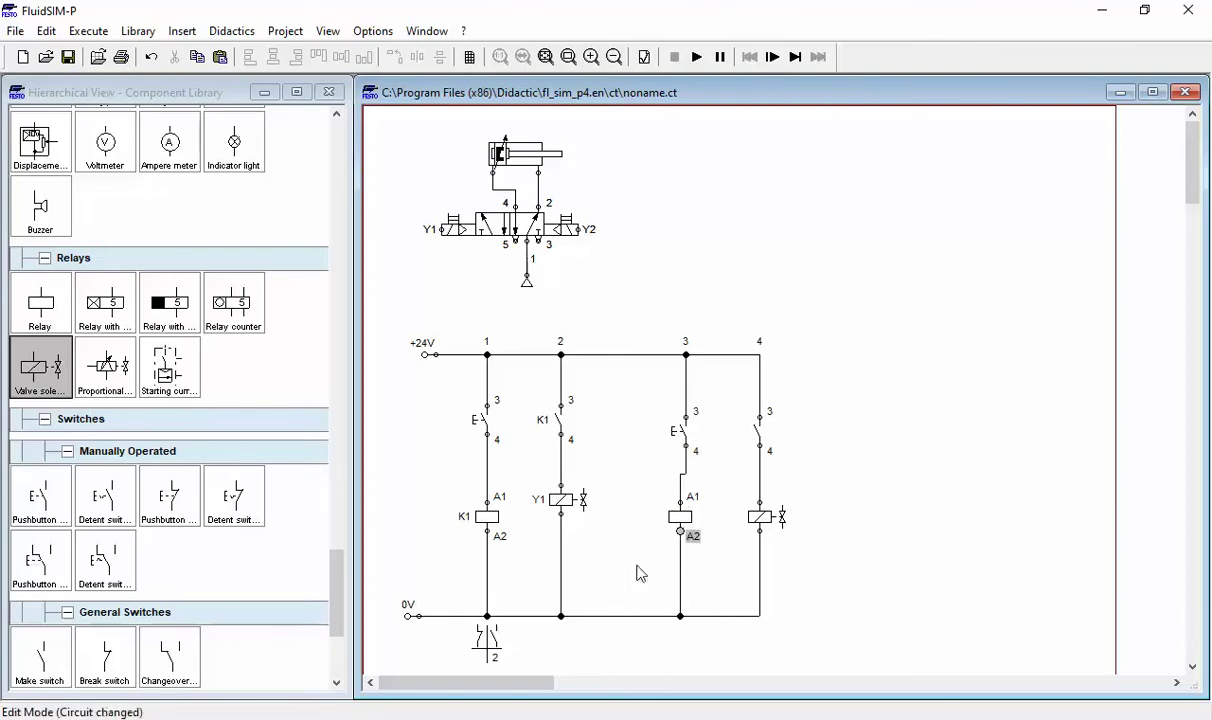
double_click(680, 515)
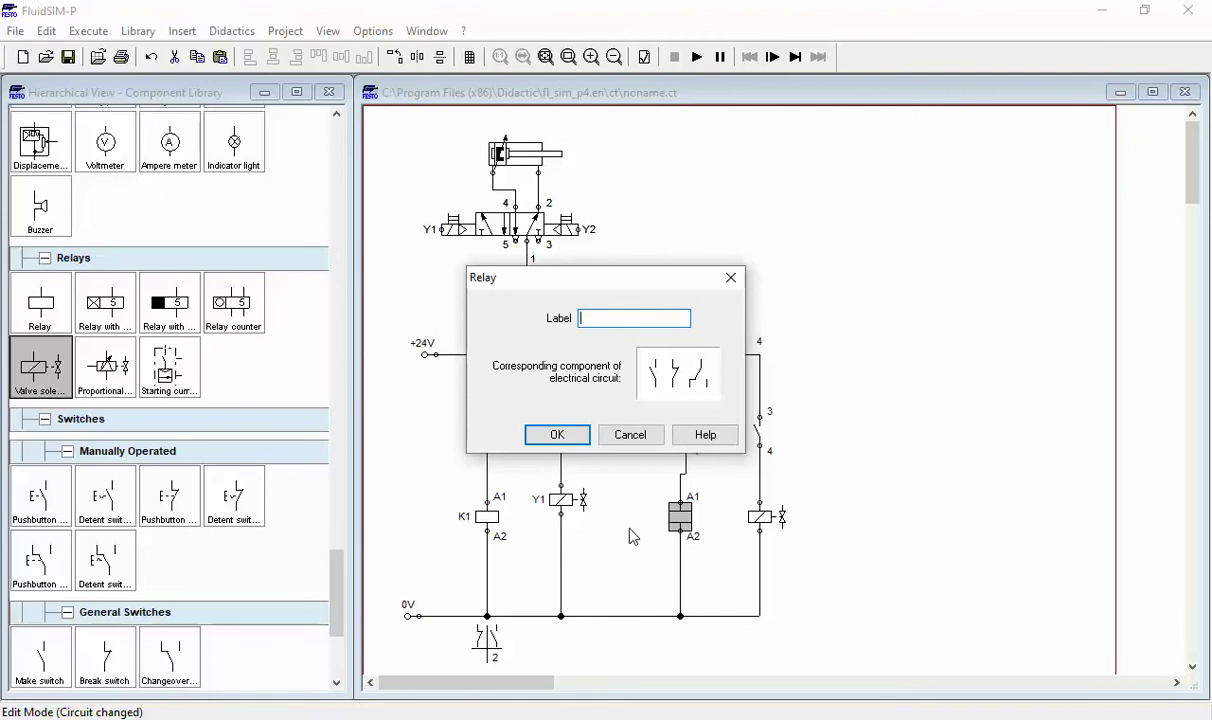
type("K2")
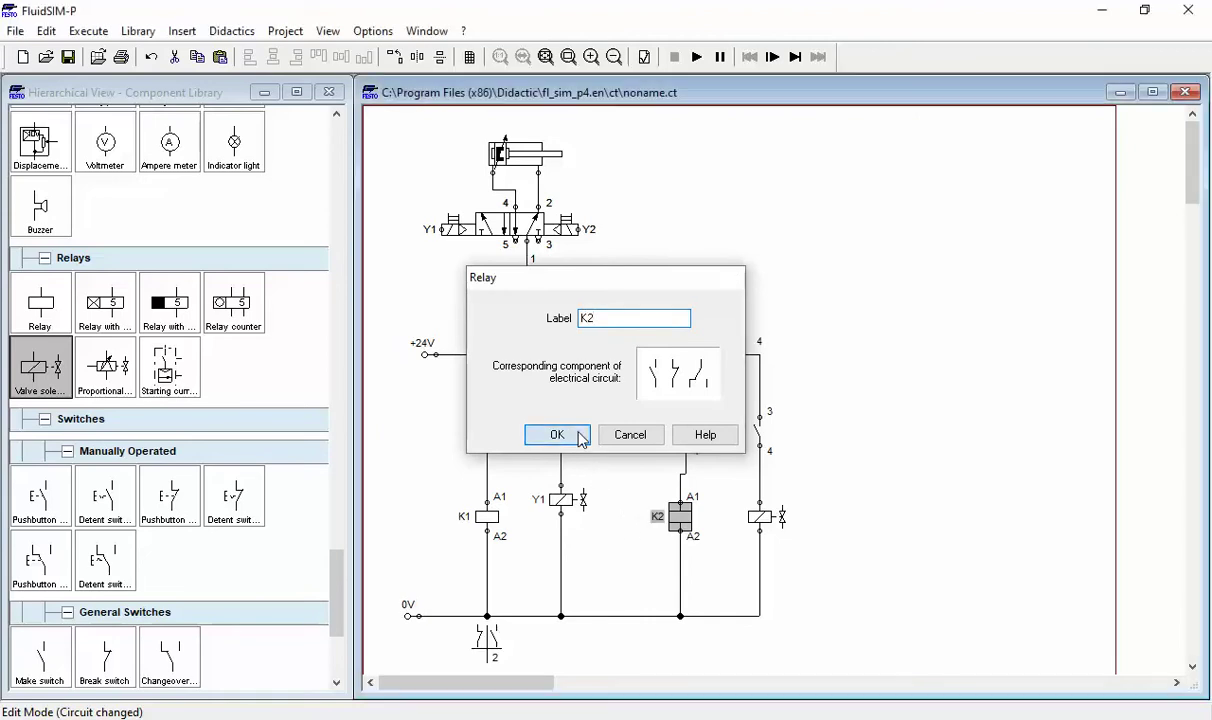
left_click(574, 436)
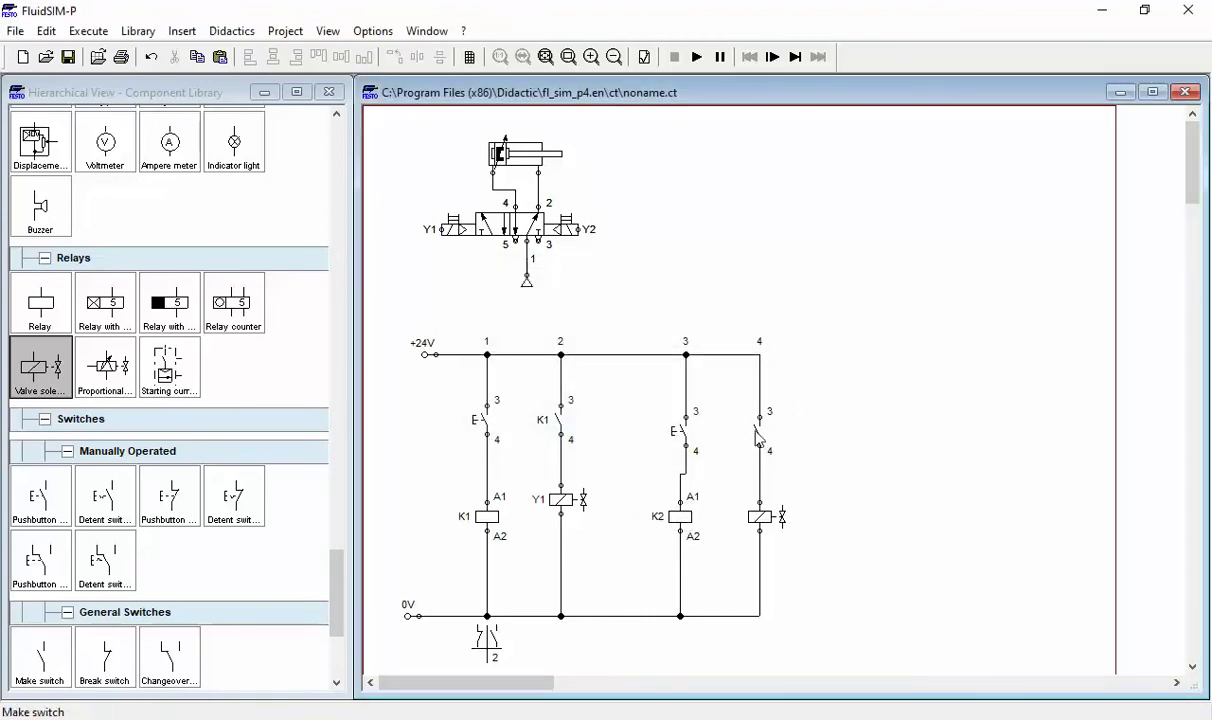
Label the fourth-branch contact K2 and its valve solenoid Y2.
double_click(760, 430)
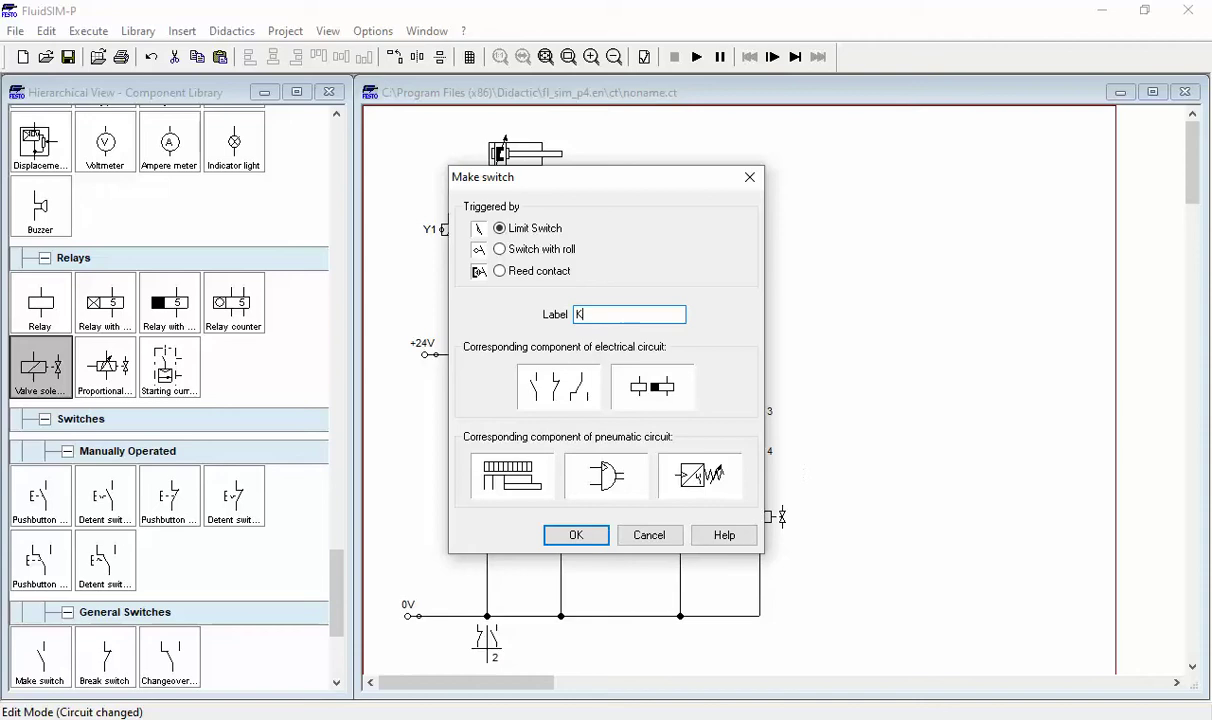
left_click(588, 536)
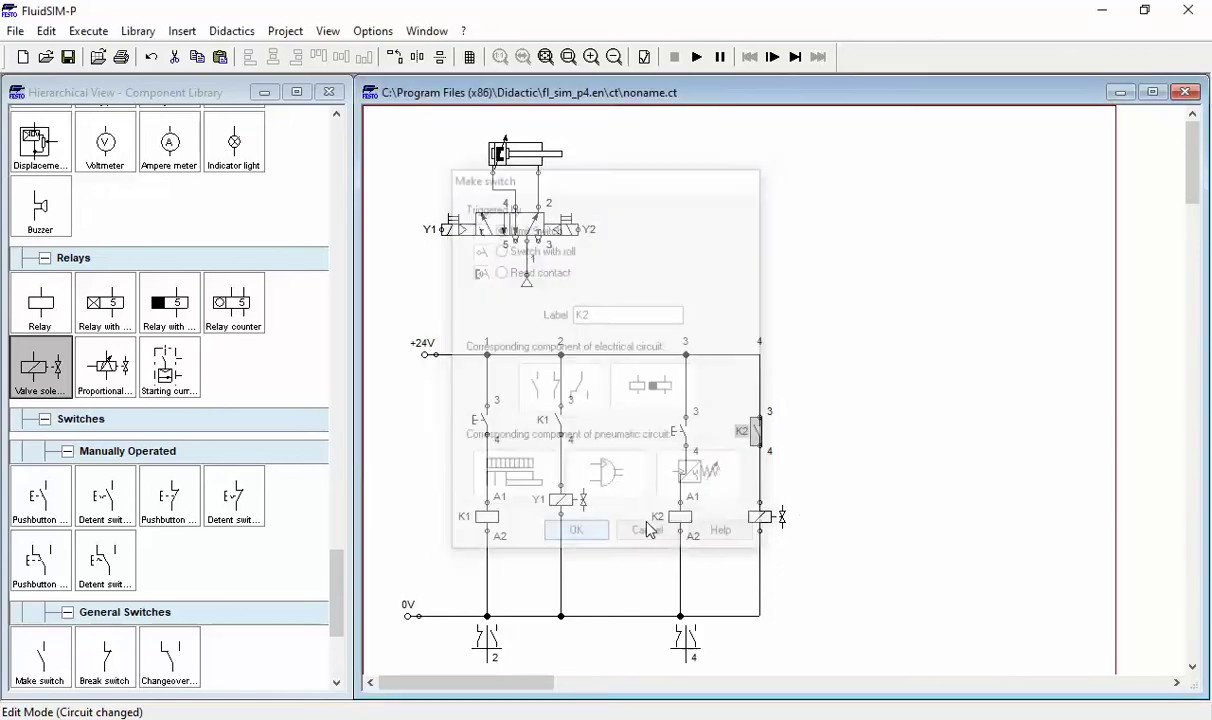
double_click(766, 517)
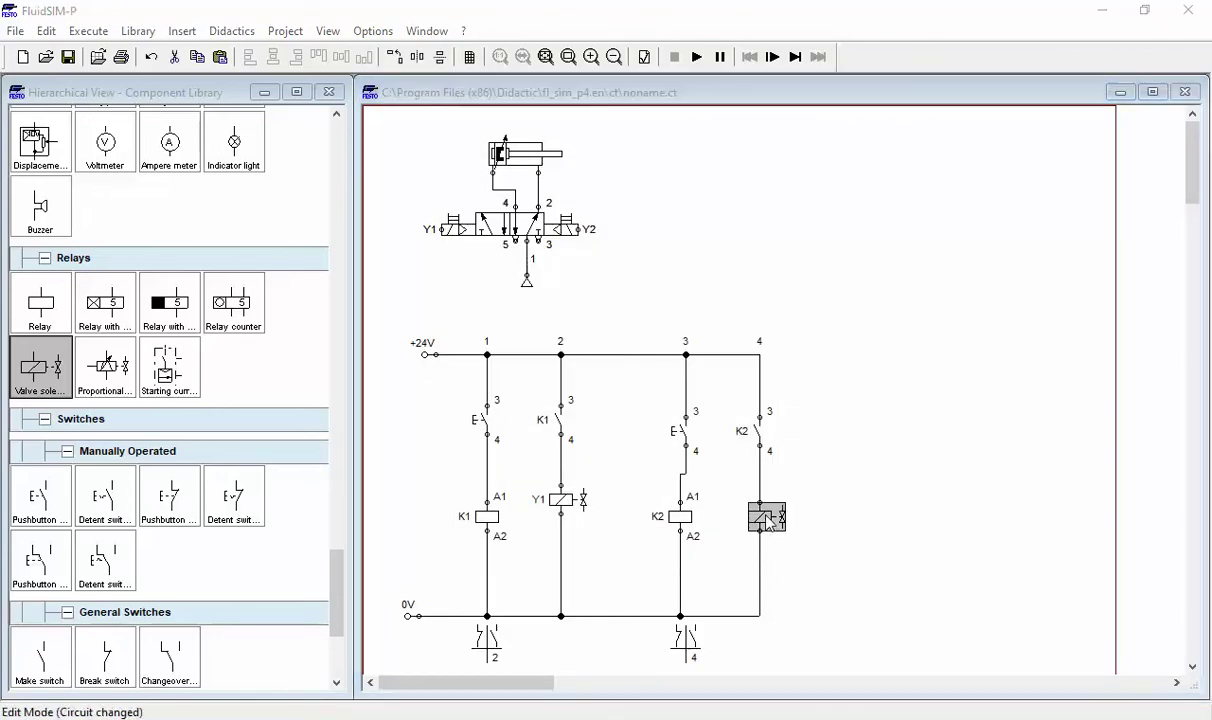
left_click(872, 420)
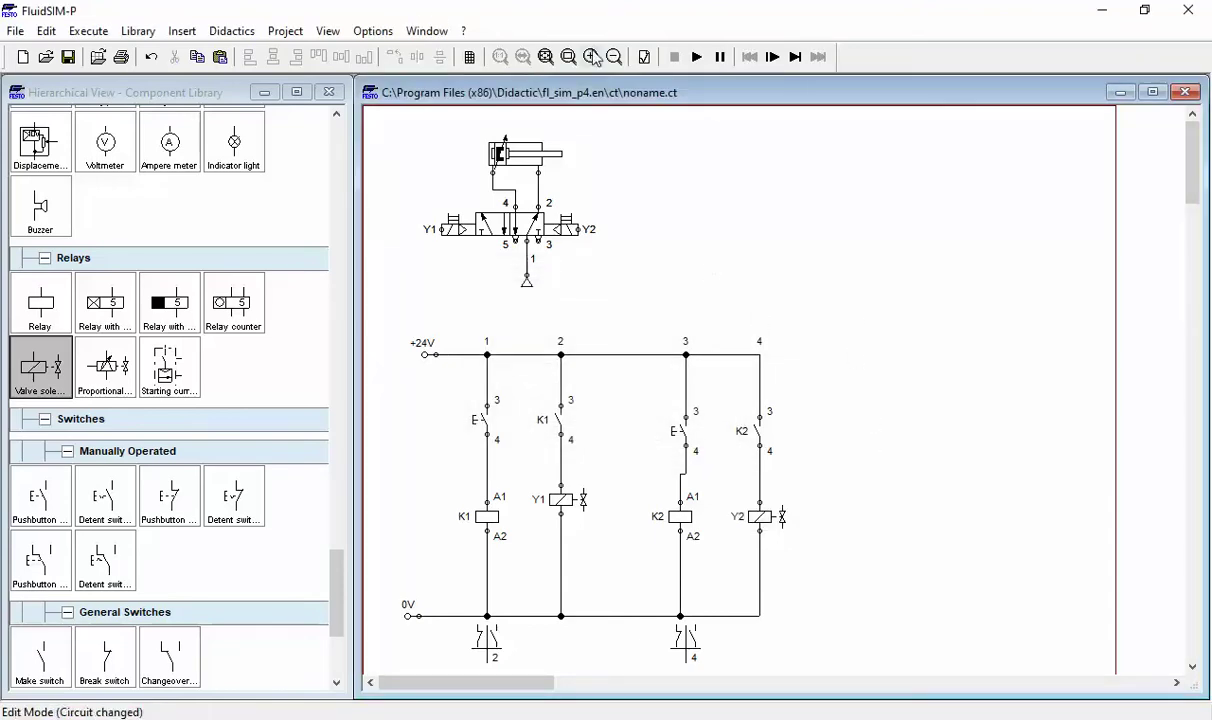
Simulate the circuit, extending the cylinder via branch 1 and retracting it via branch 3.
left_click(697, 57)
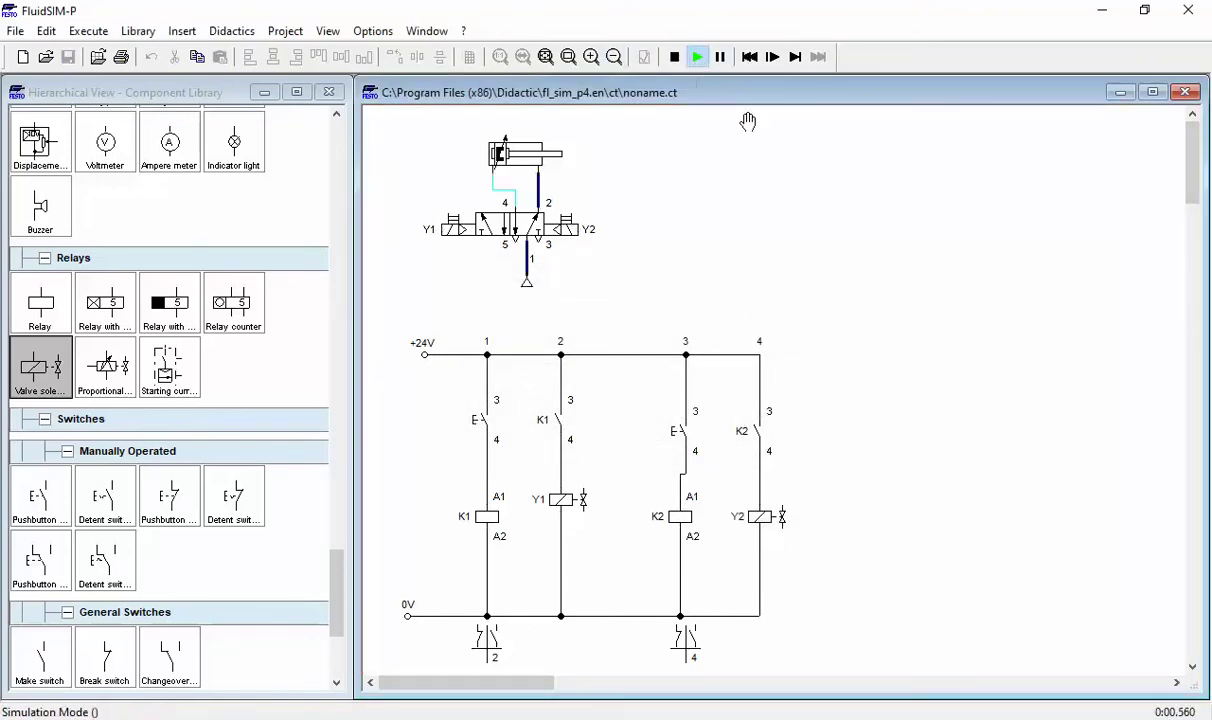
left_click(490, 400)
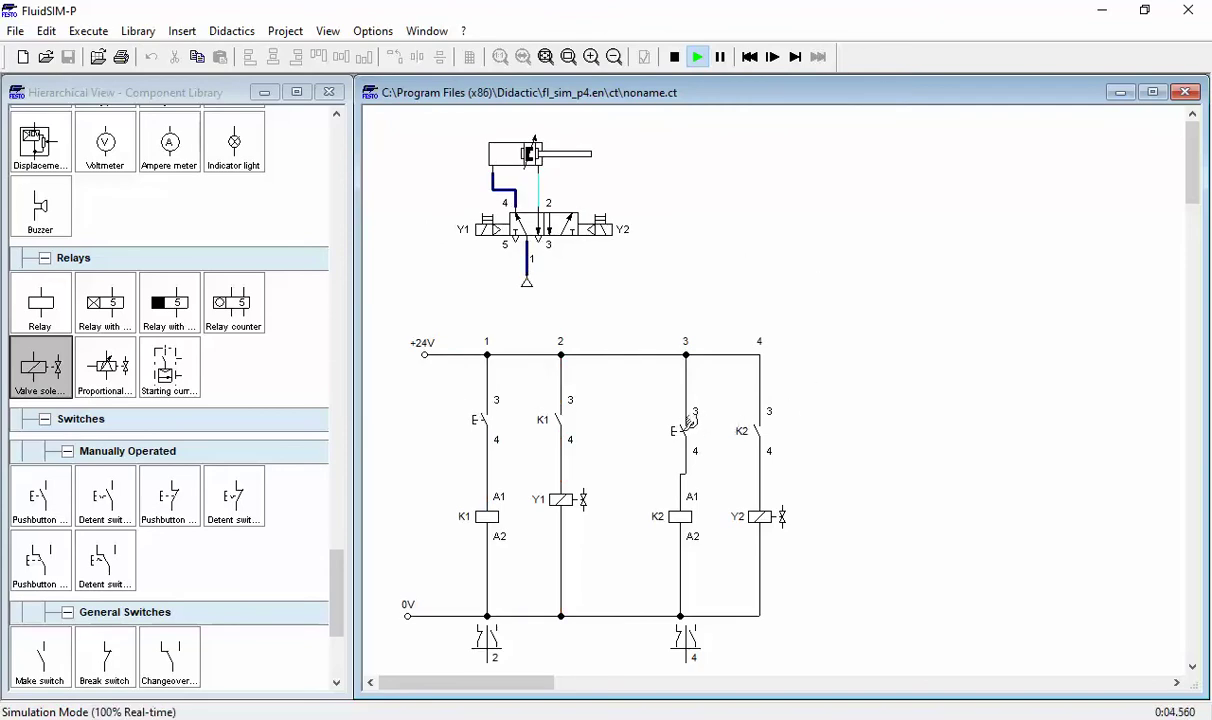
left_click(689, 421)
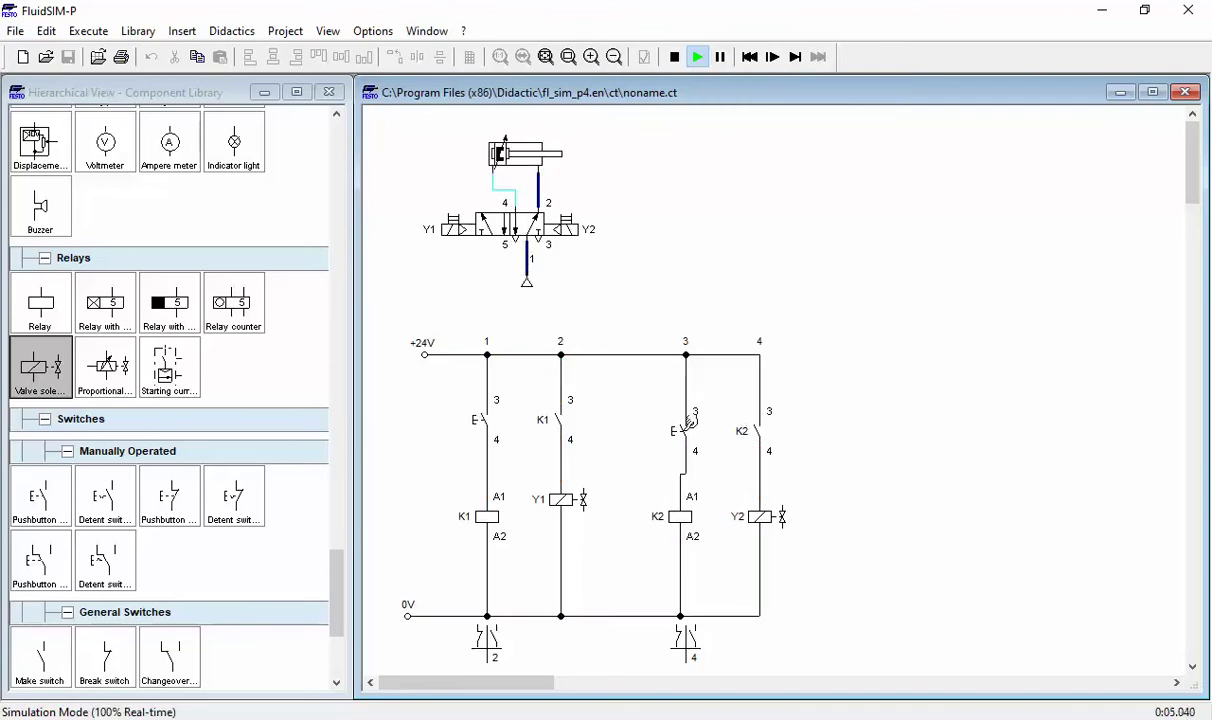
left_click(675, 57)
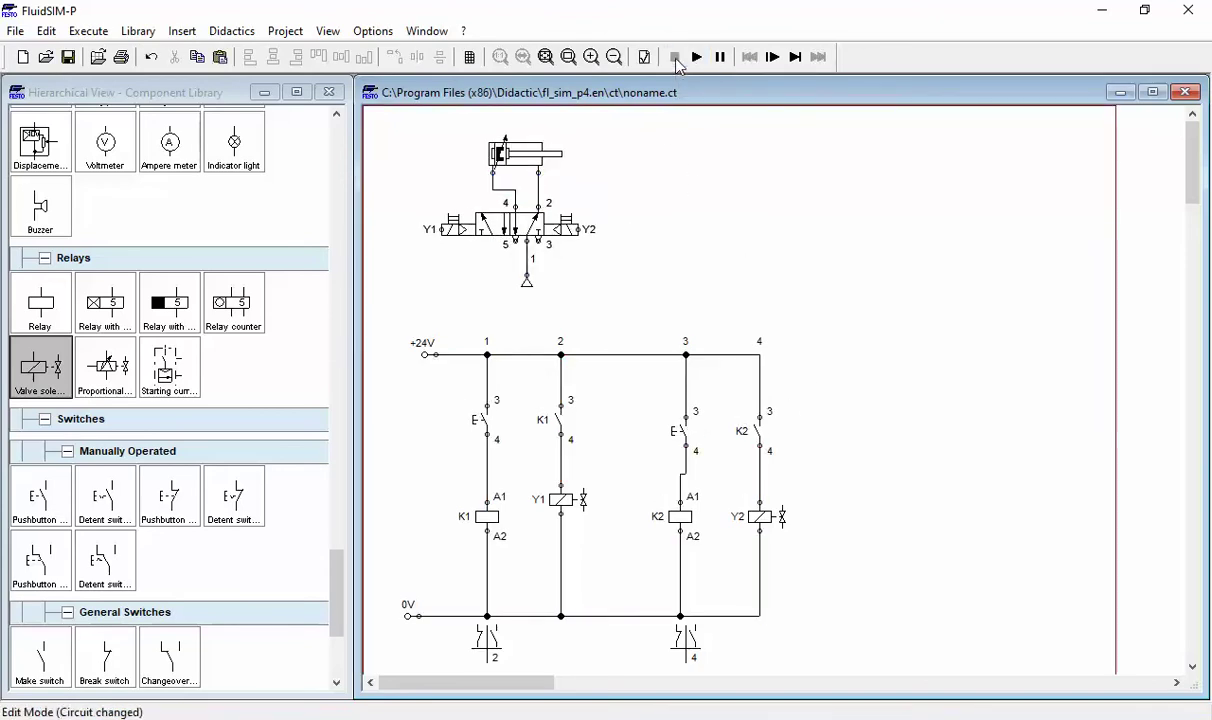
Scroll the component library to the Proximity Switches group.
left_click(318, 522)
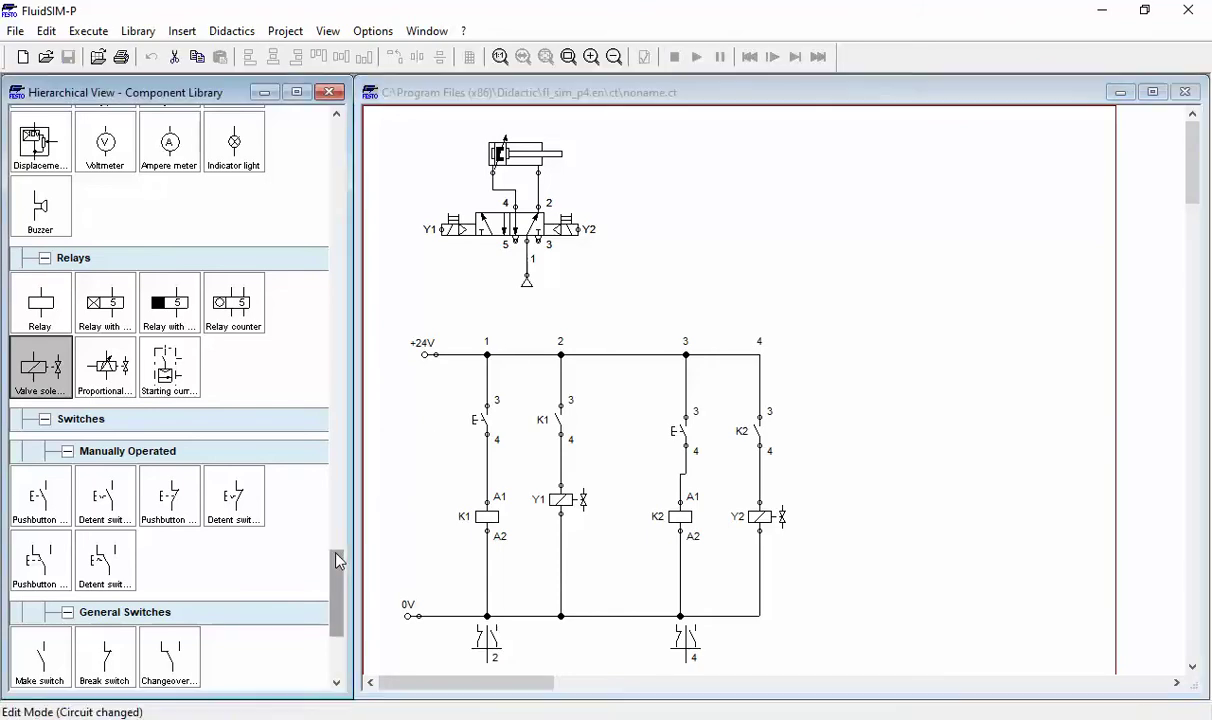
scroll(320, 570, "down", 5)
scroll(320, 610, "up", 3)
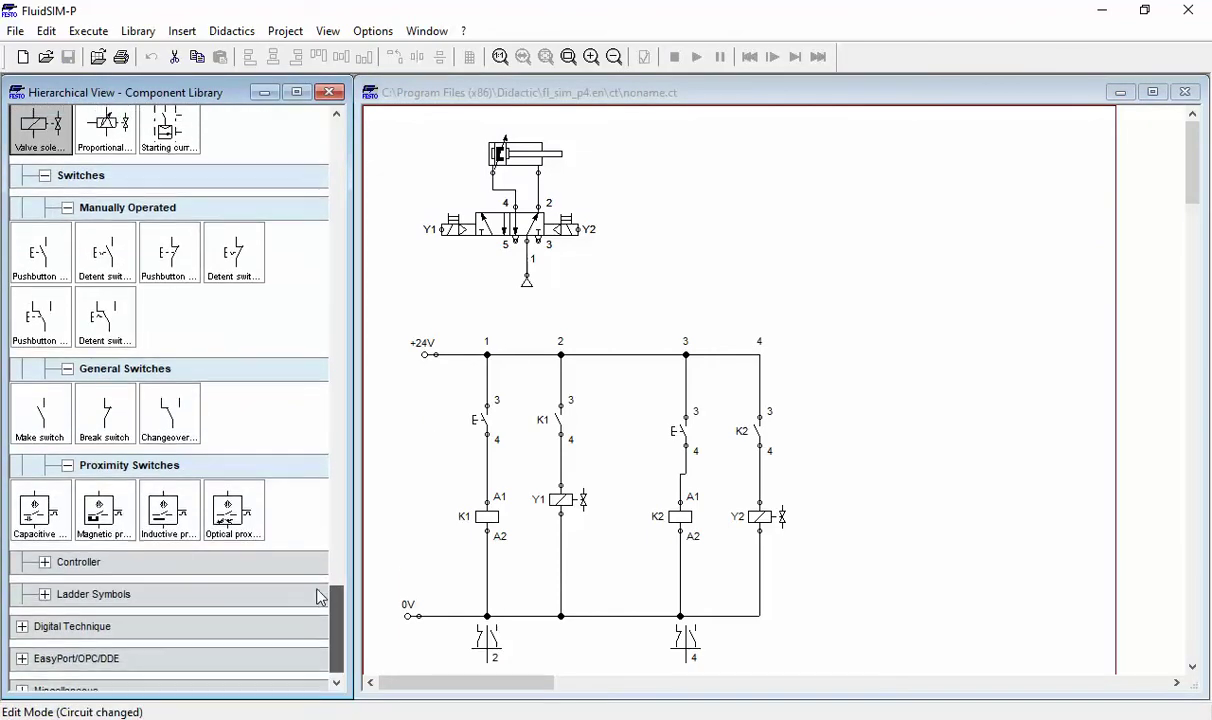
scroll(325, 578, "up", 8)
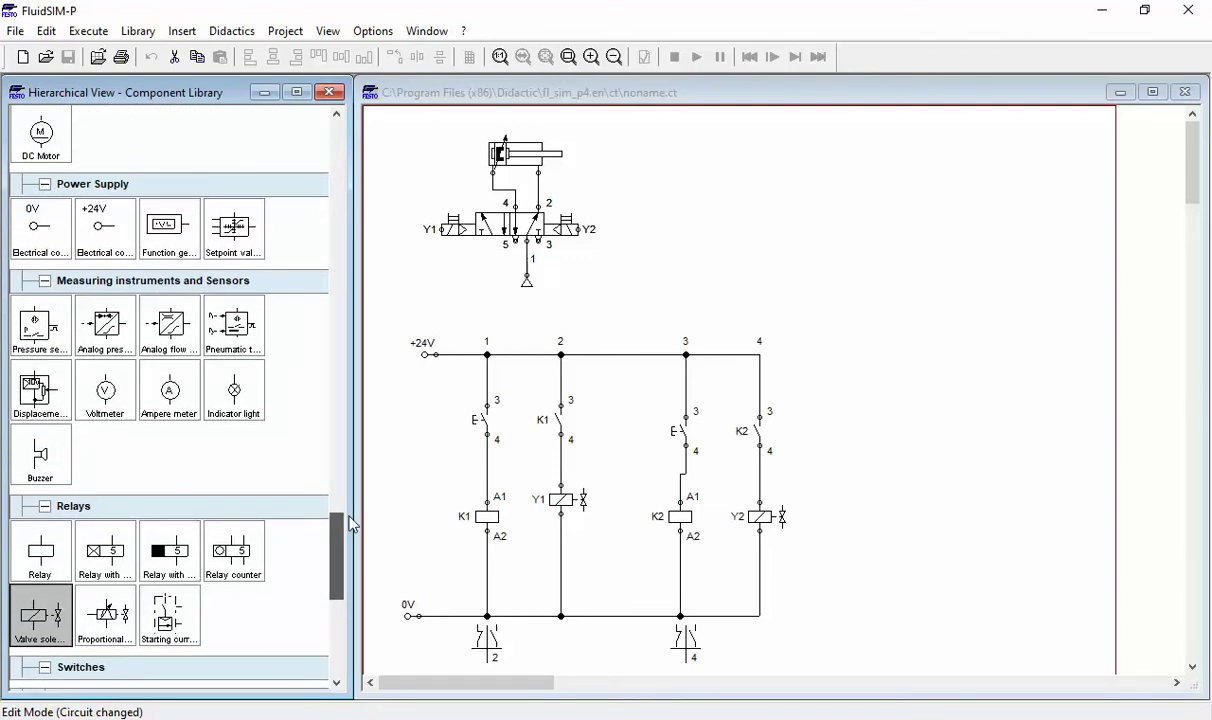
scroll(352, 520, "up", 7)
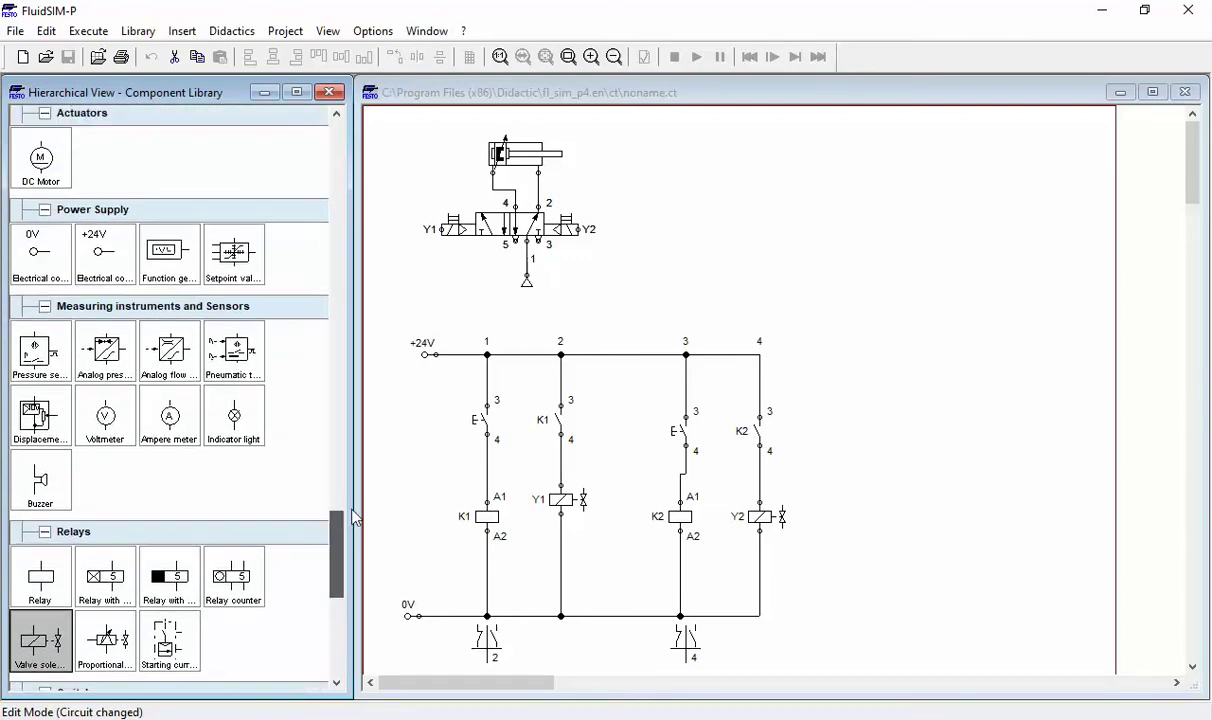
scroll(370, 466, "up", 2)
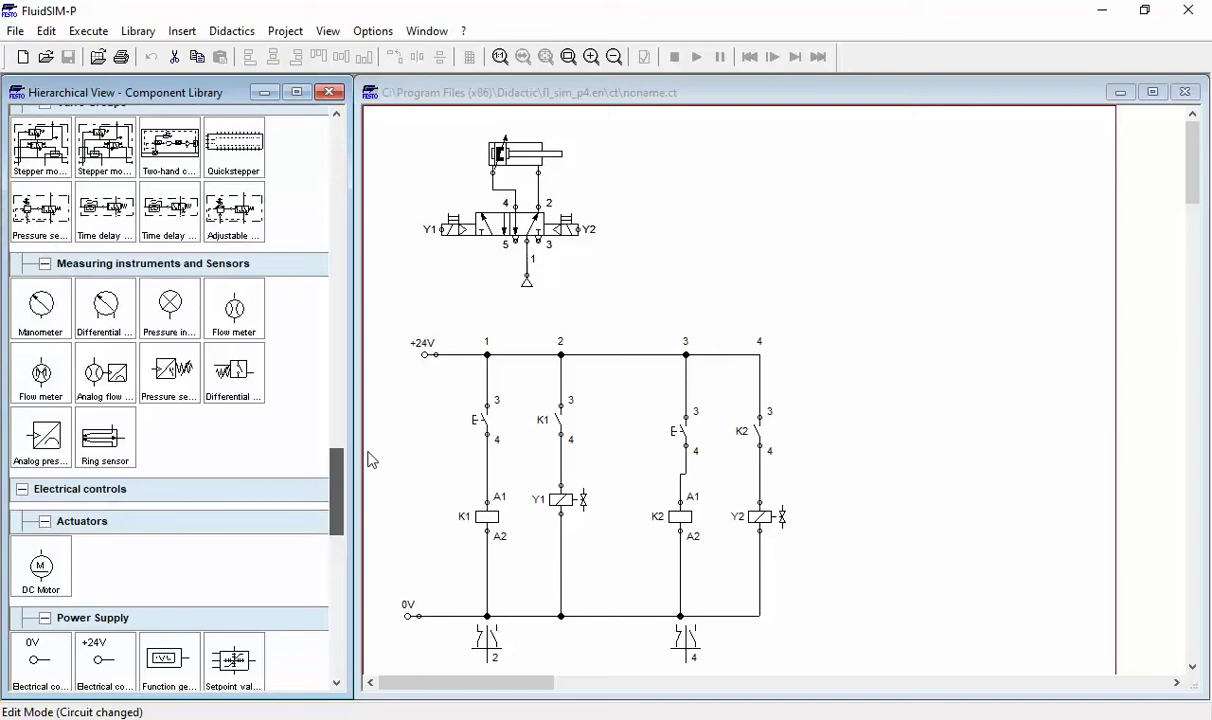
scroll(370, 459, "down", 7)
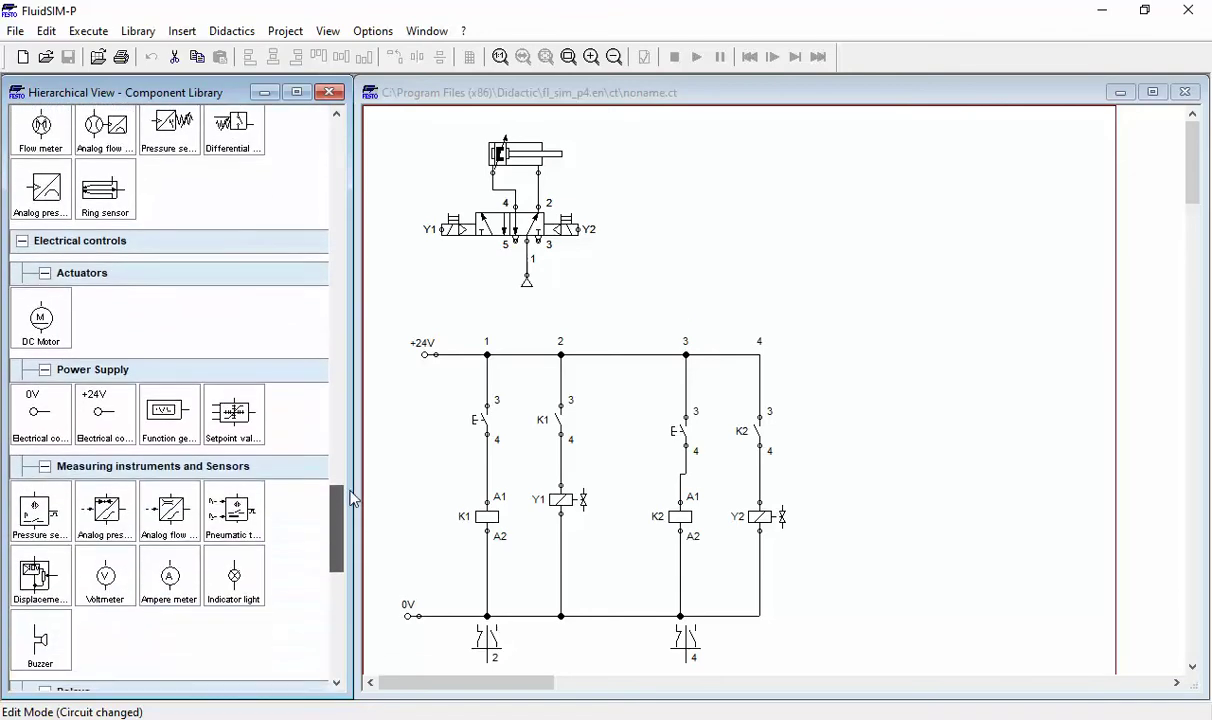
left_click_drag(345, 505, 306, 587)
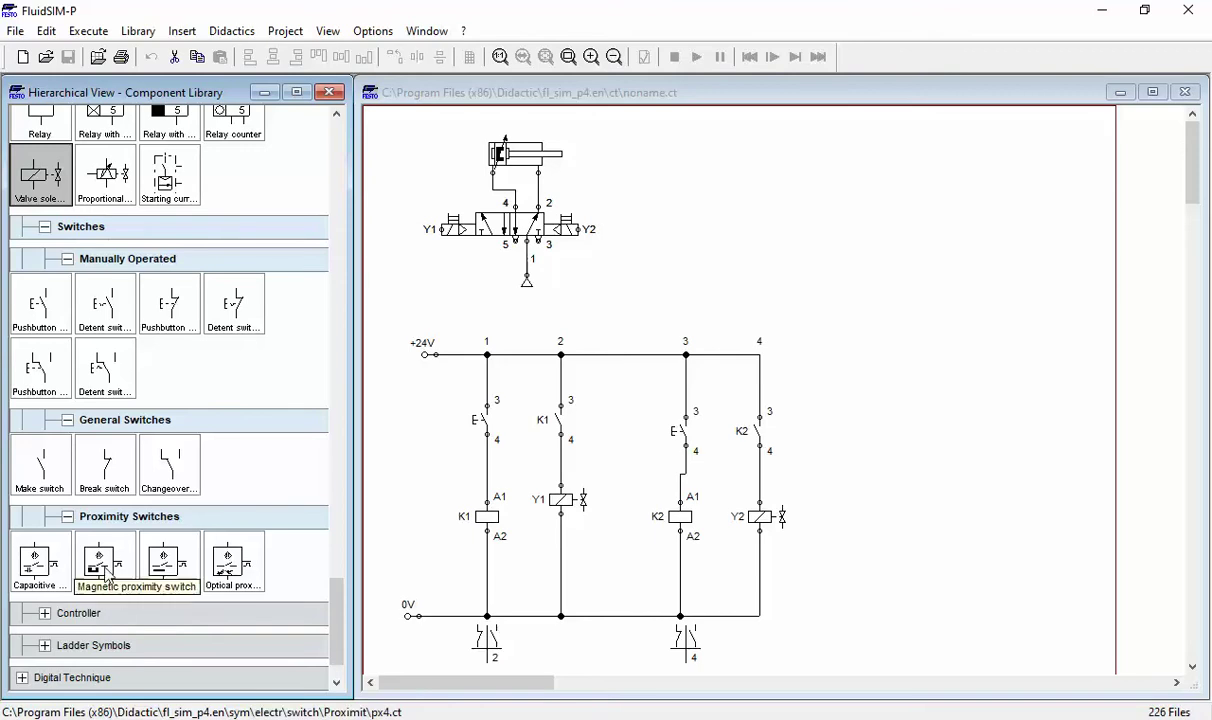
Place a magnetic proximity switch right of the 5/2-way valve, then return the library to the top.
left_click_drag(104, 575, 848, 226)
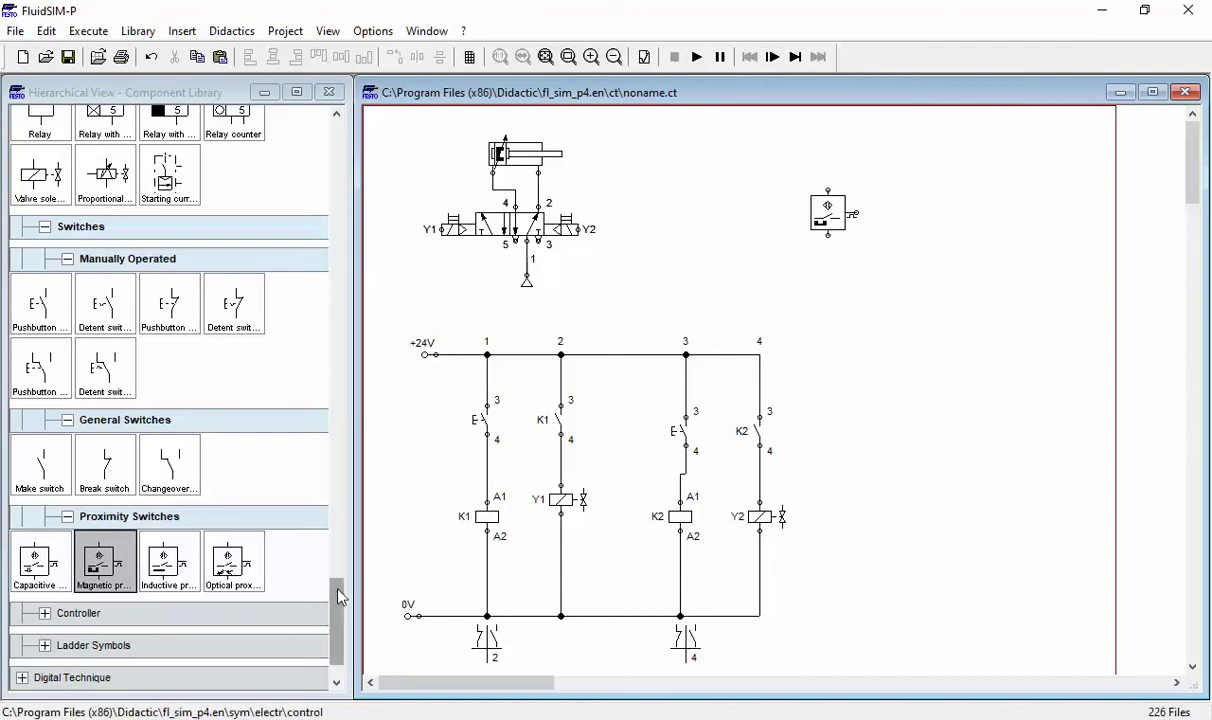
left_click_drag(340, 597, 379, 117)
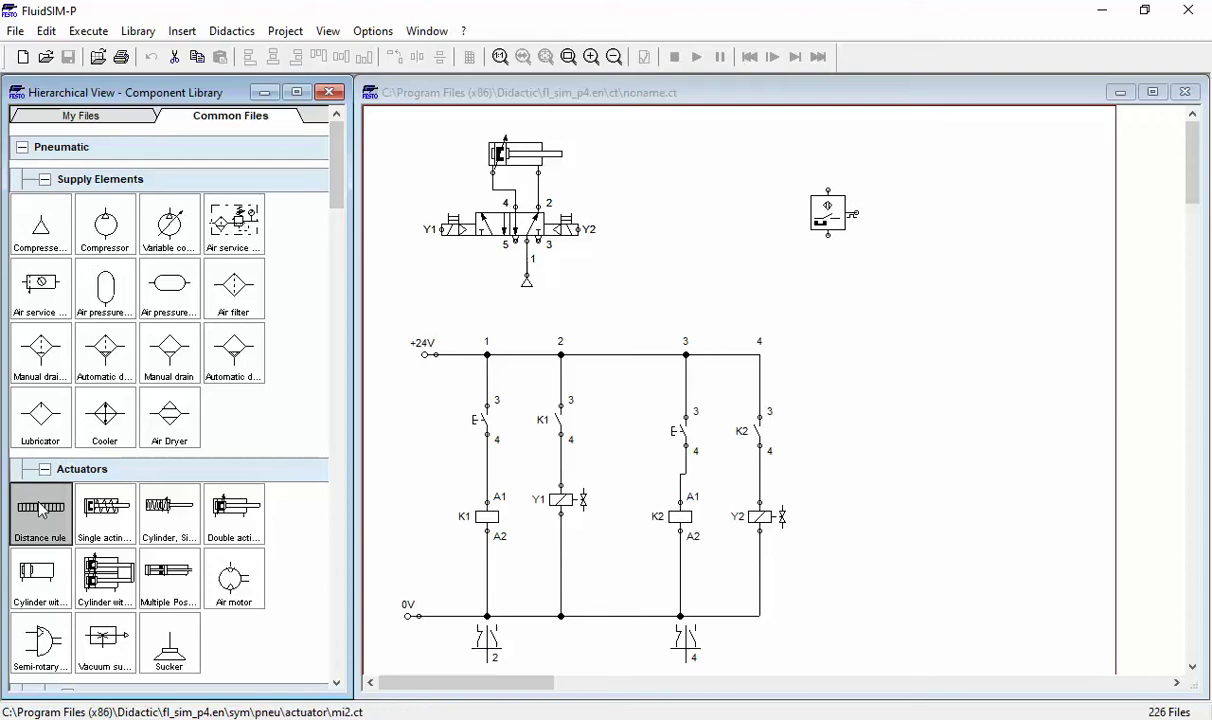
Place a distance rule above the cylinder with sensor S1 at begin and end 0.
left_click_drag(40, 510, 515, 120)
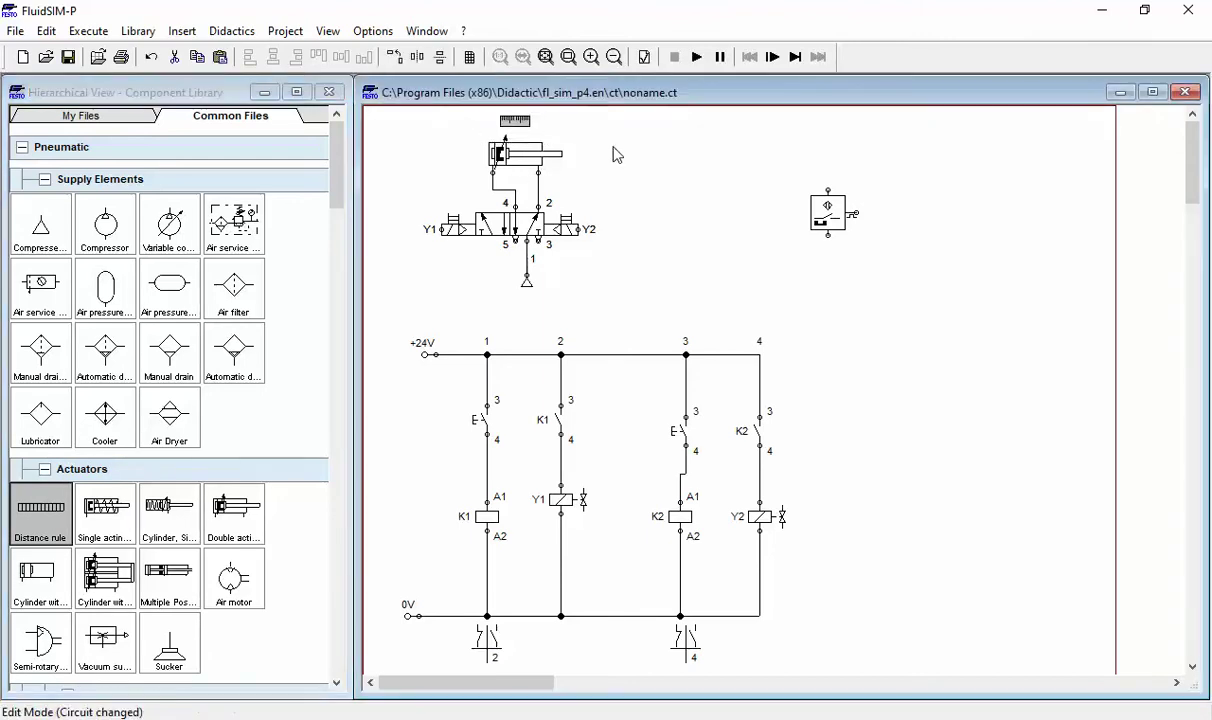
double_click(518, 124)
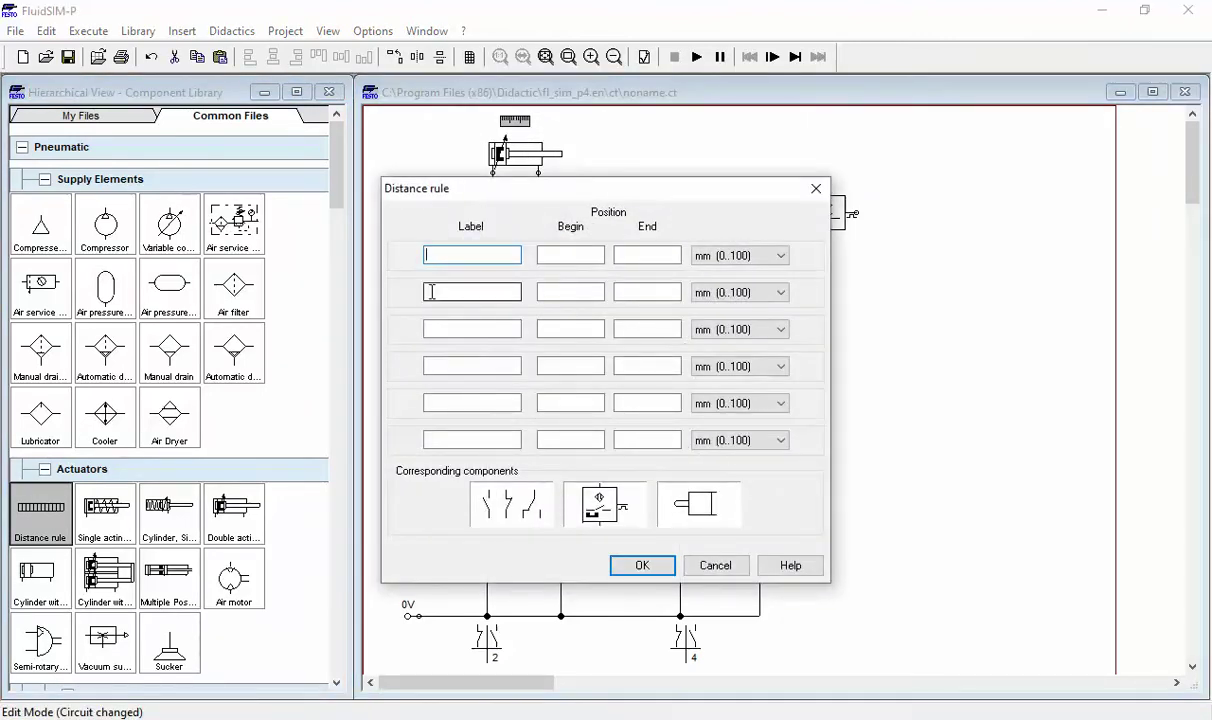
type("S1")
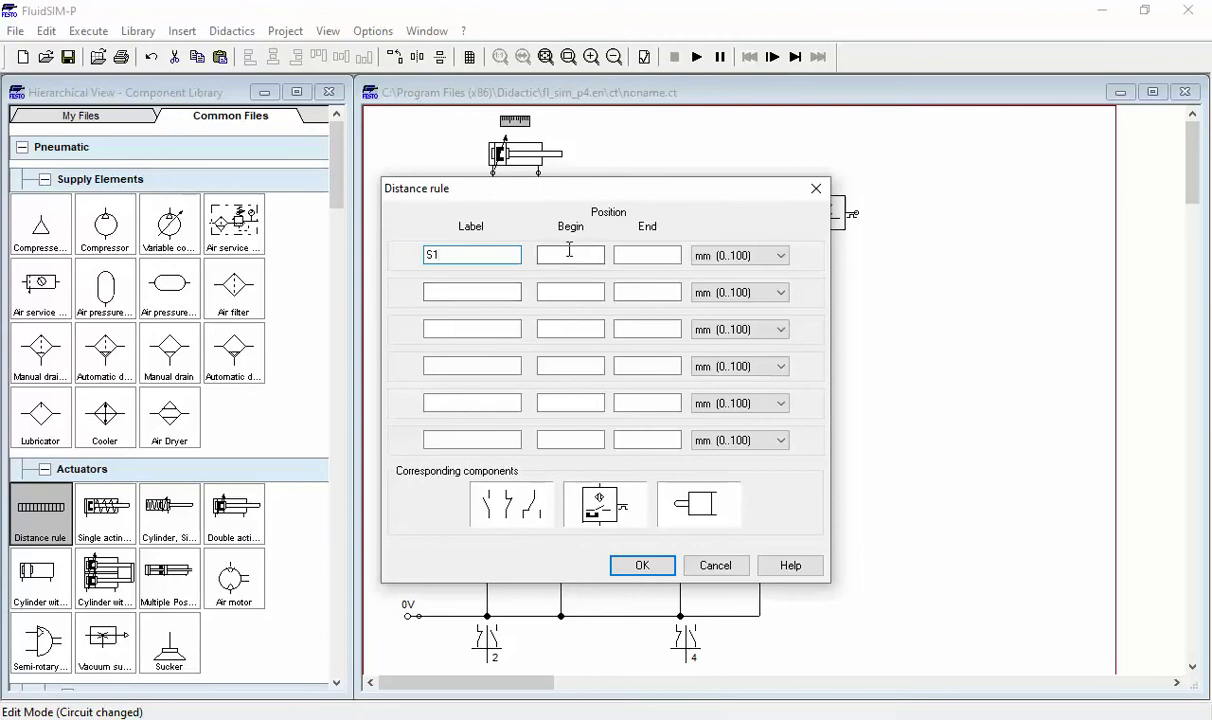
left_click(569, 249)
type("0")
left_click(636, 254)
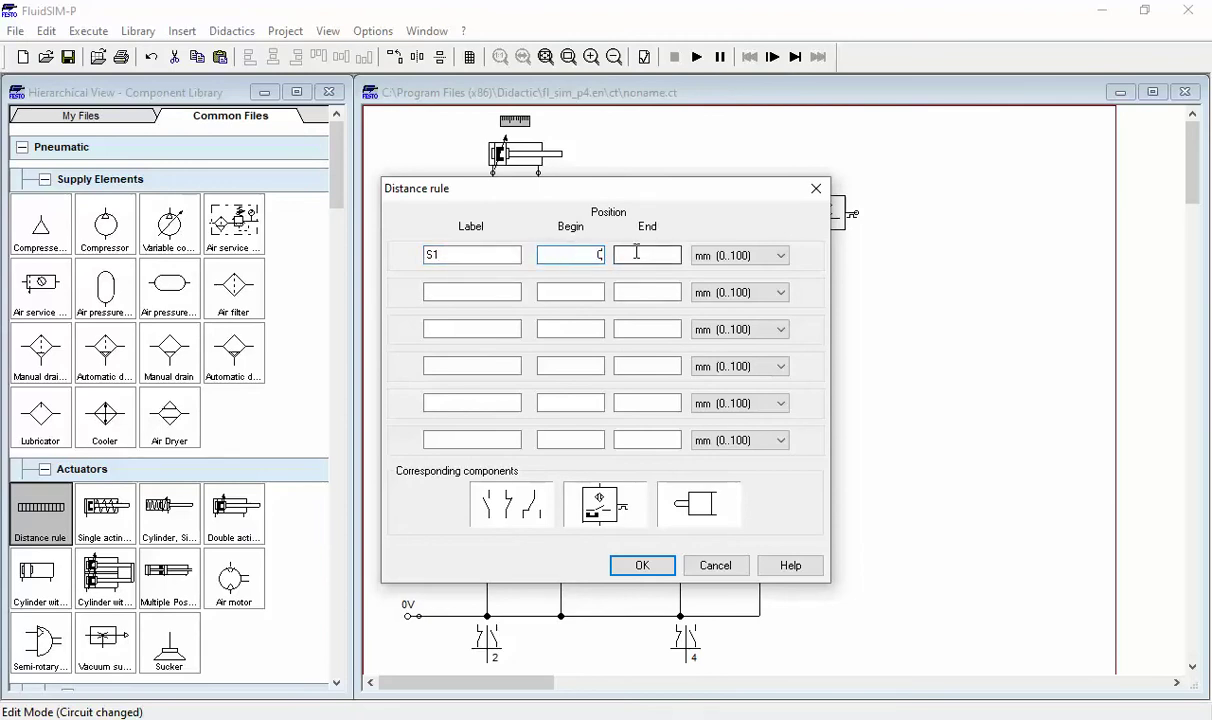
type("0")
Add sensor S2 at position 100 on the distance rule and confirm.
left_click(465, 292)
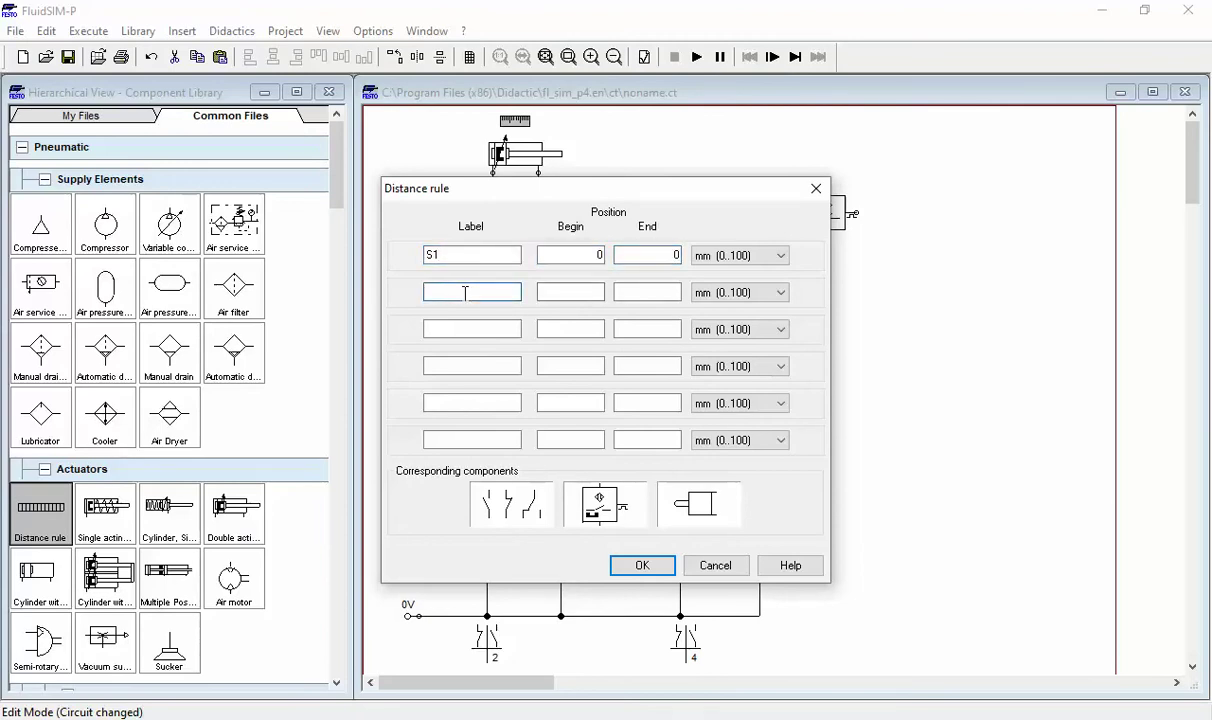
type("S2")
left_click(563, 289)
left_click(634, 292)
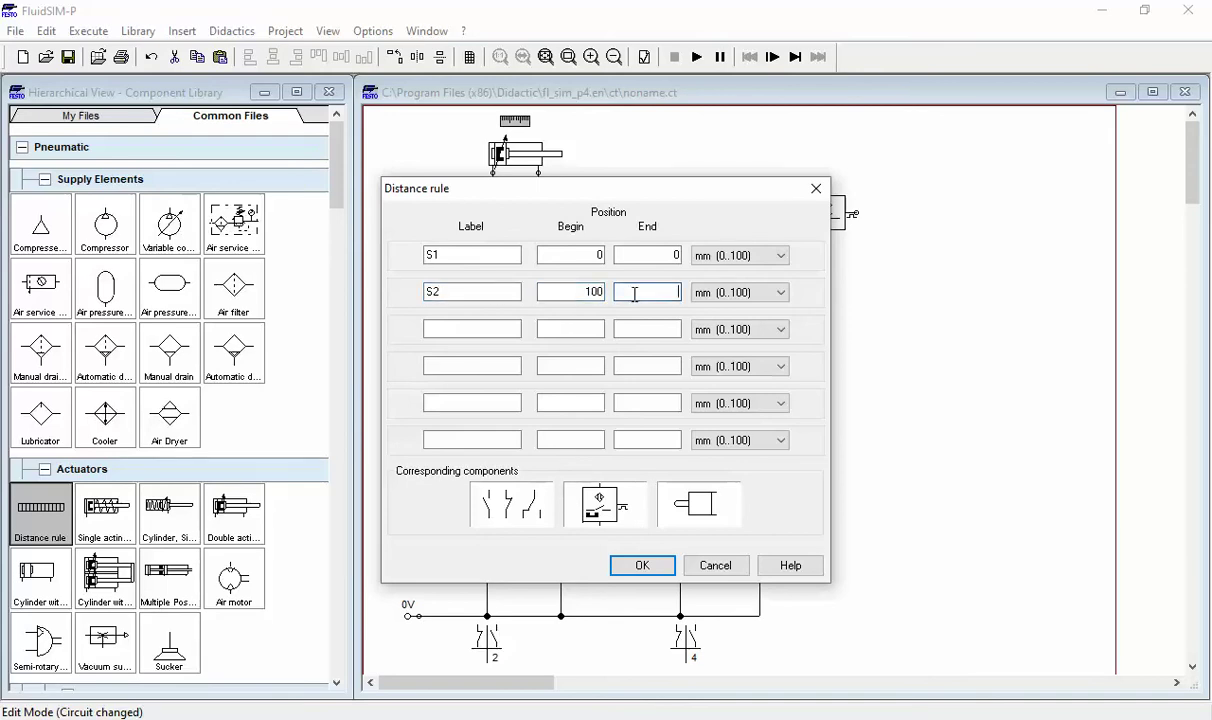
type("100")
left_click(641, 566)
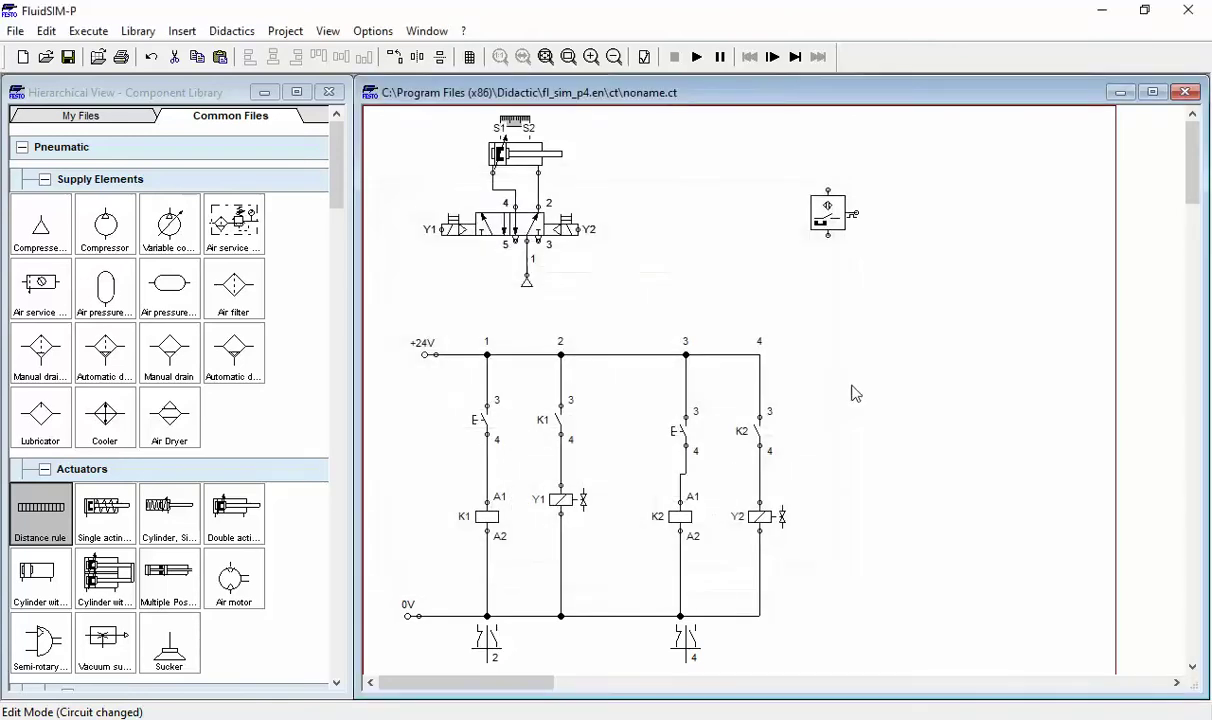
left_click(880, 362)
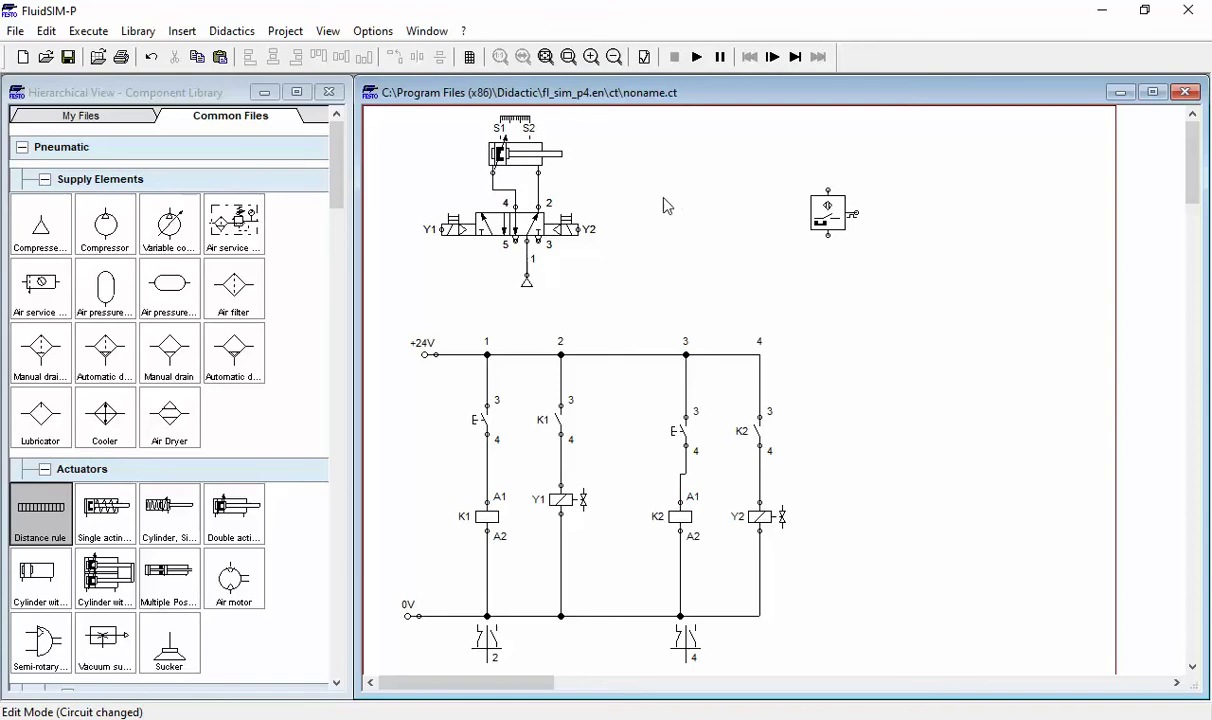
mouse_move(499, 152)
left_click(485, 465)
key("Delete")
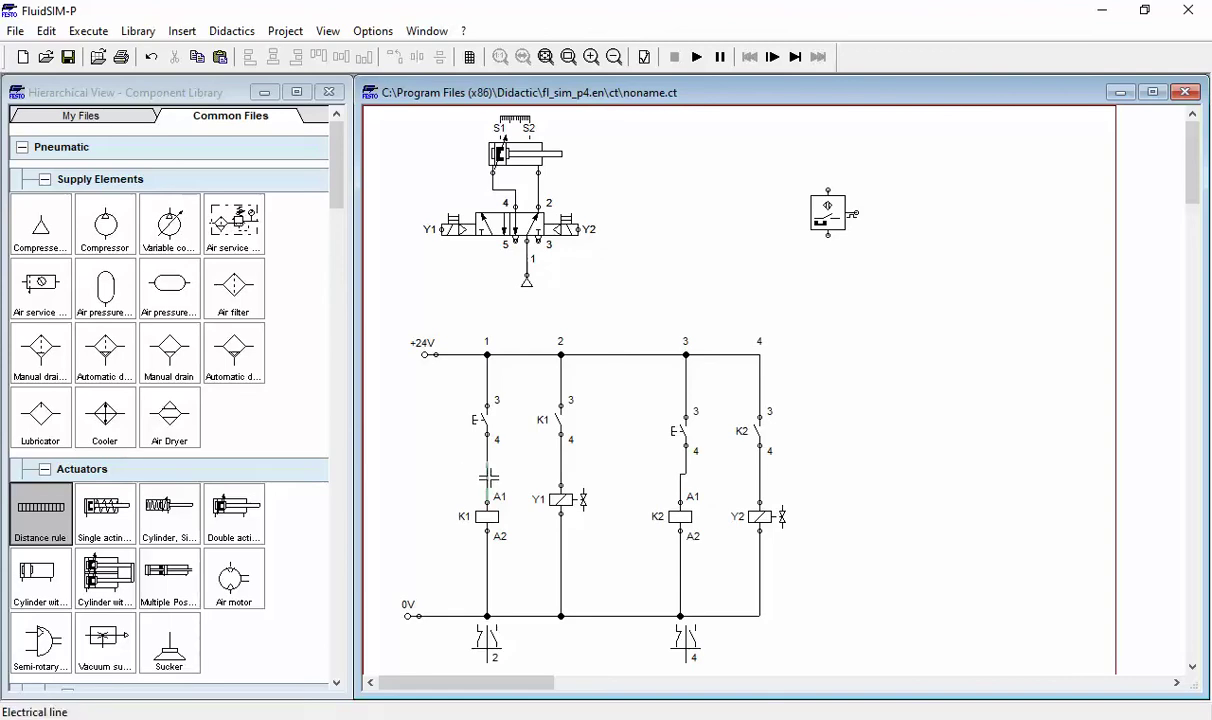
Delete the wire from pushbutton E to K1 and move the proximity switch beside K1.
right_click(487, 478)
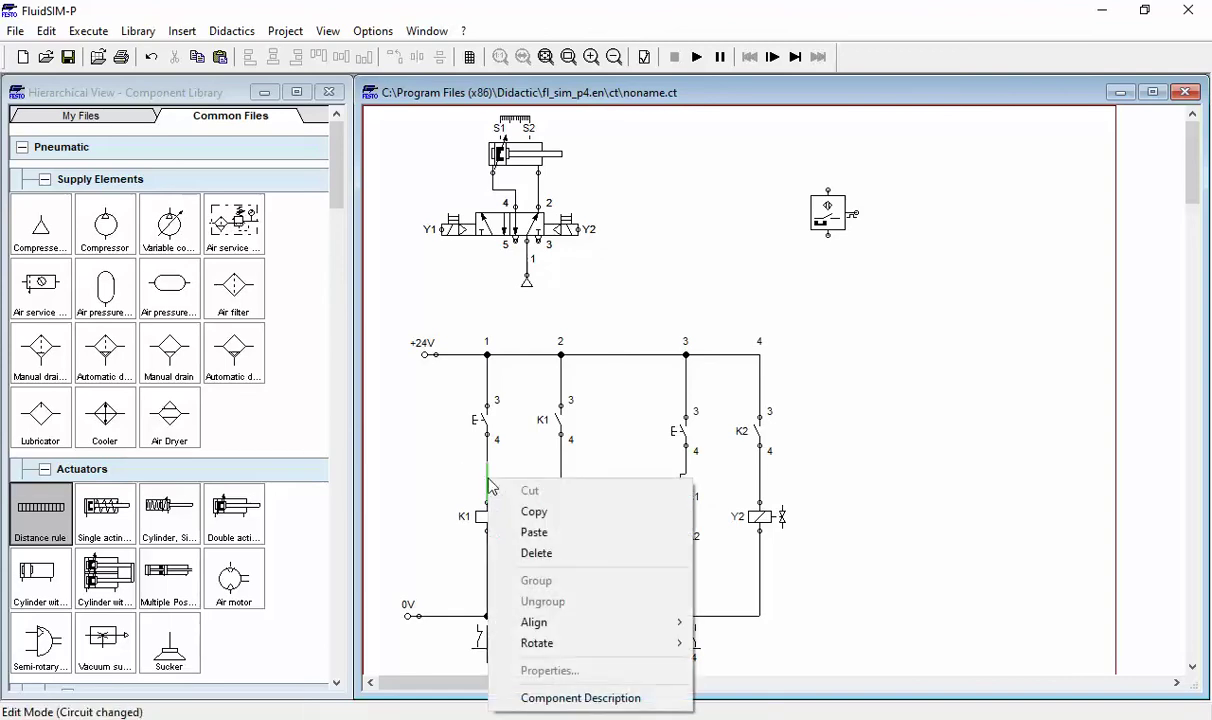
left_click(532, 553)
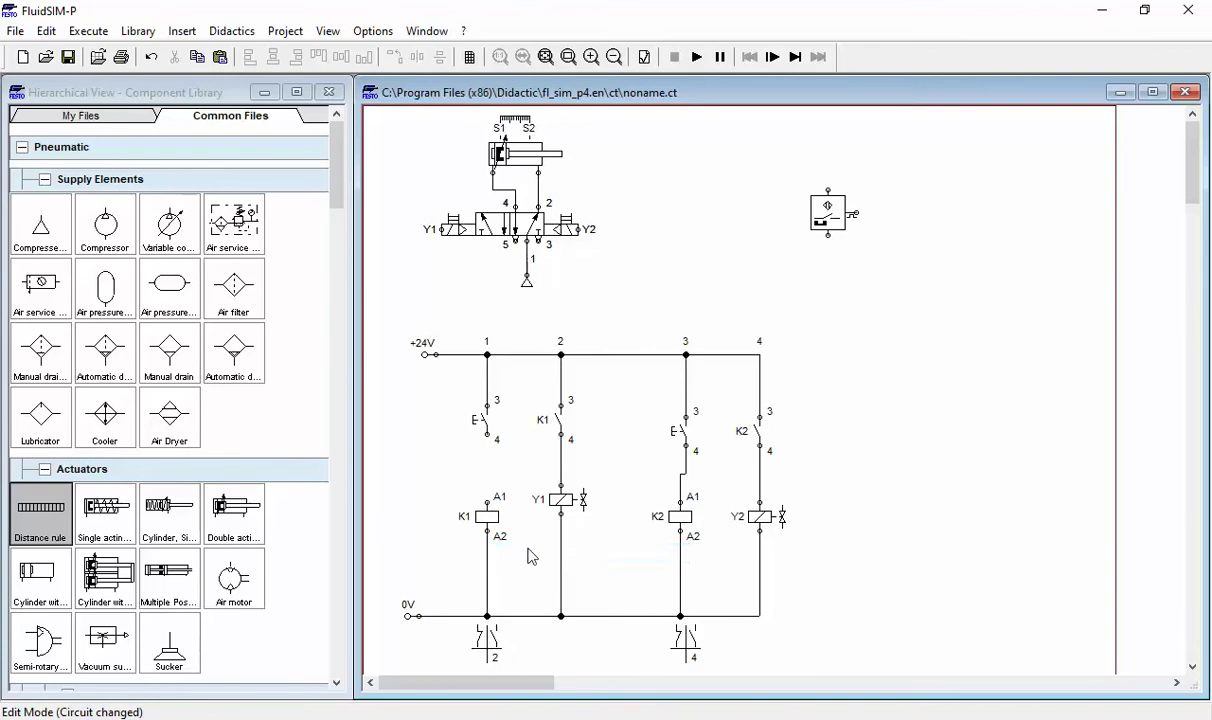
left_click_drag(828, 212, 419, 541)
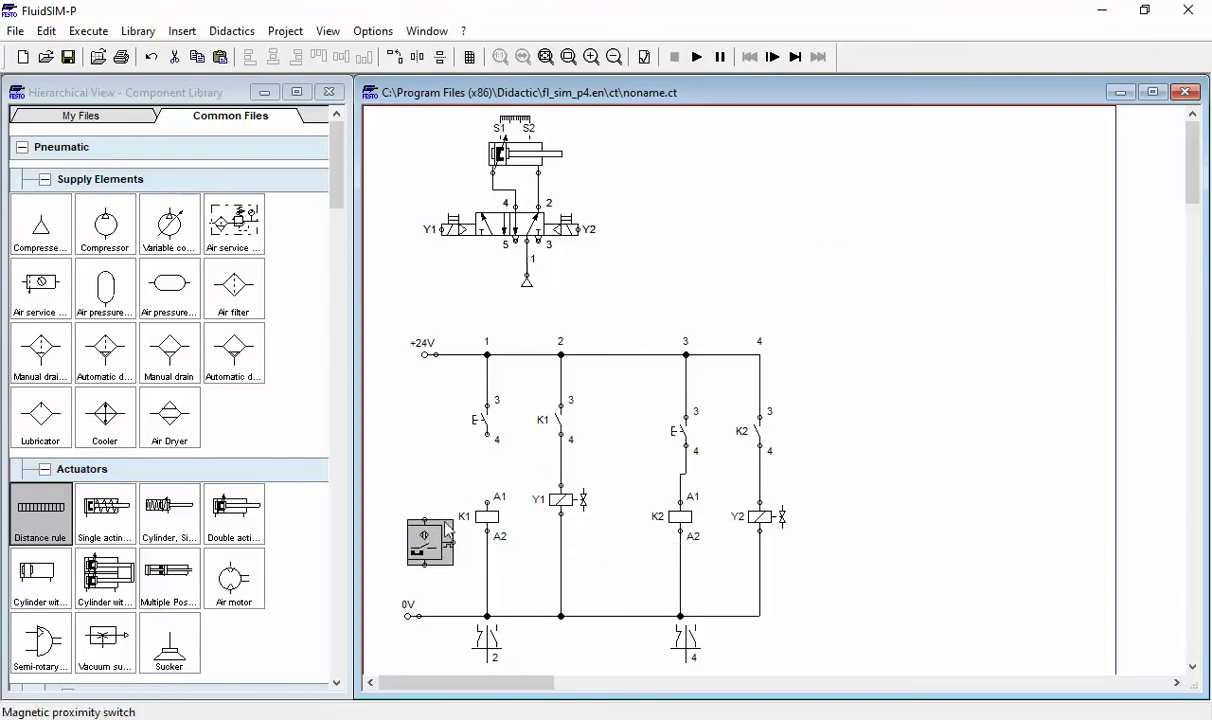
left_click(412, 354)
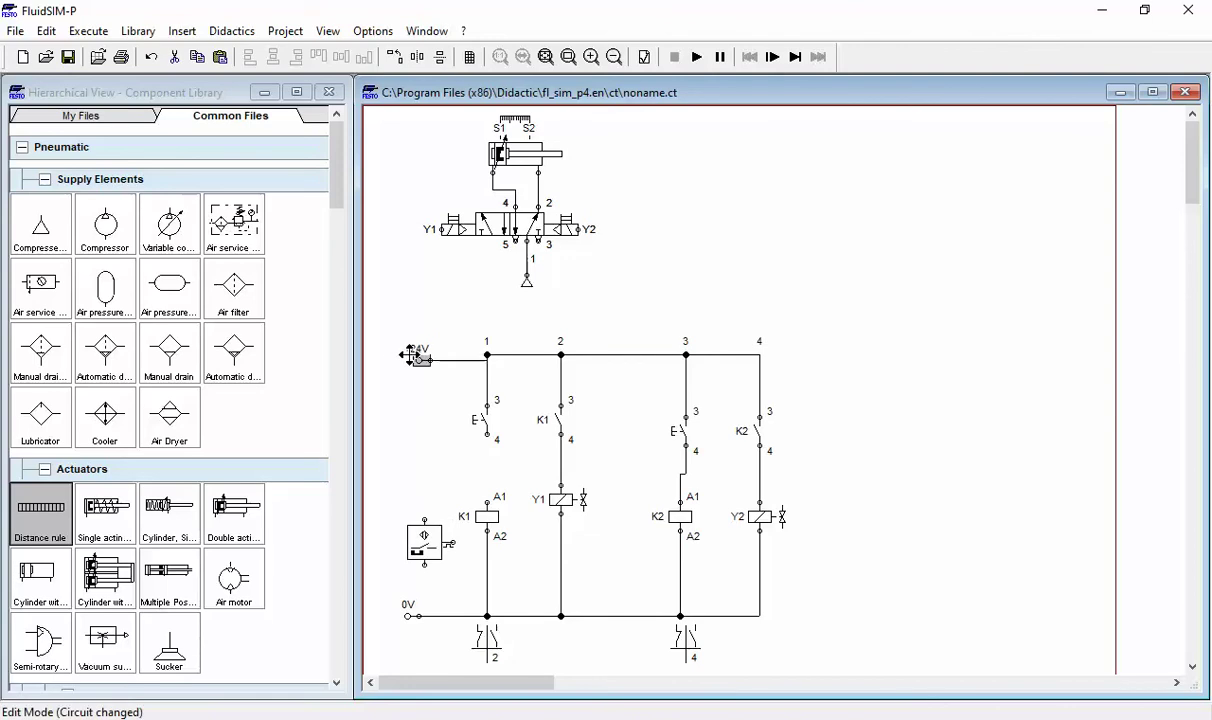
left_click_drag(412, 354, 391, 352)
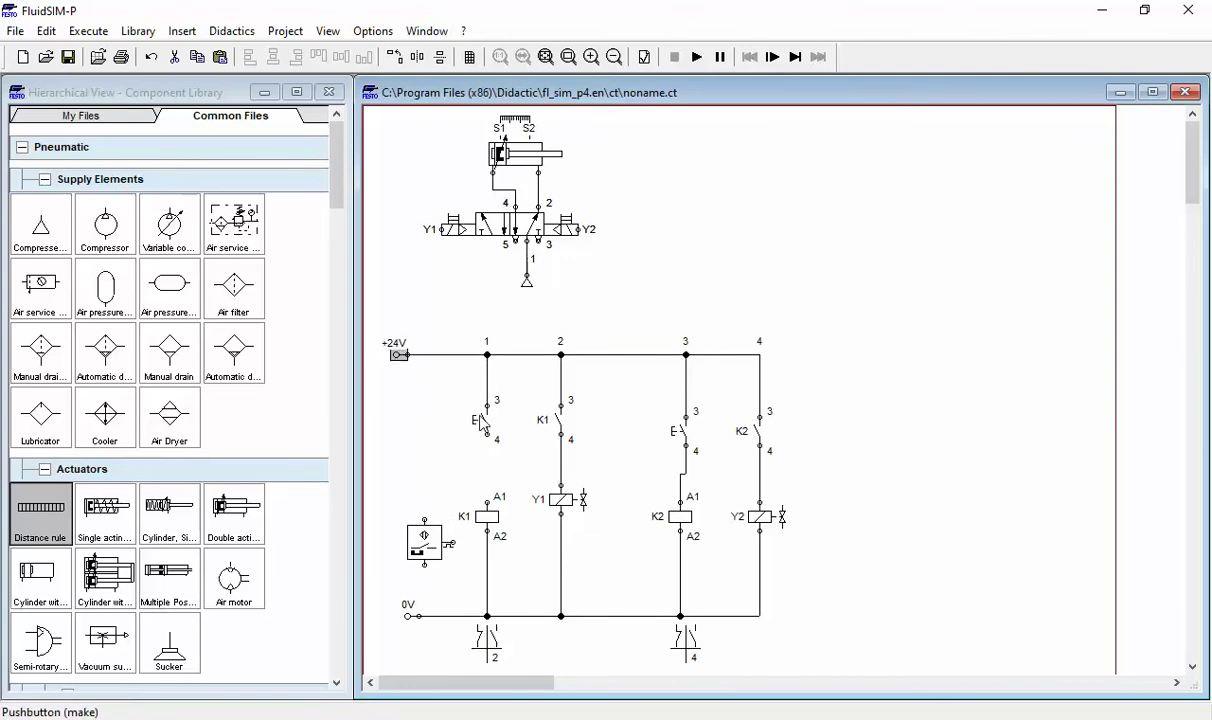
Shift pushbutton E left and straighten its junction on the +24V line.
left_click_drag(481, 422, 430, 420)
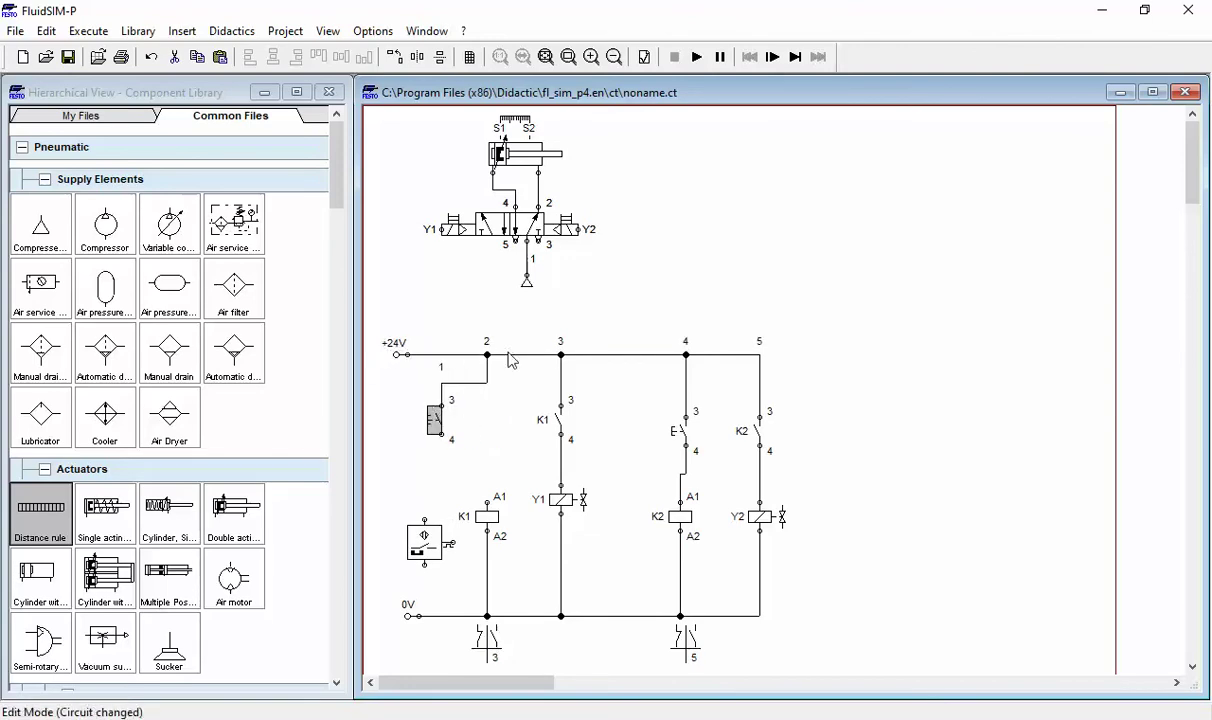
left_click_drag(487, 354, 441, 360)
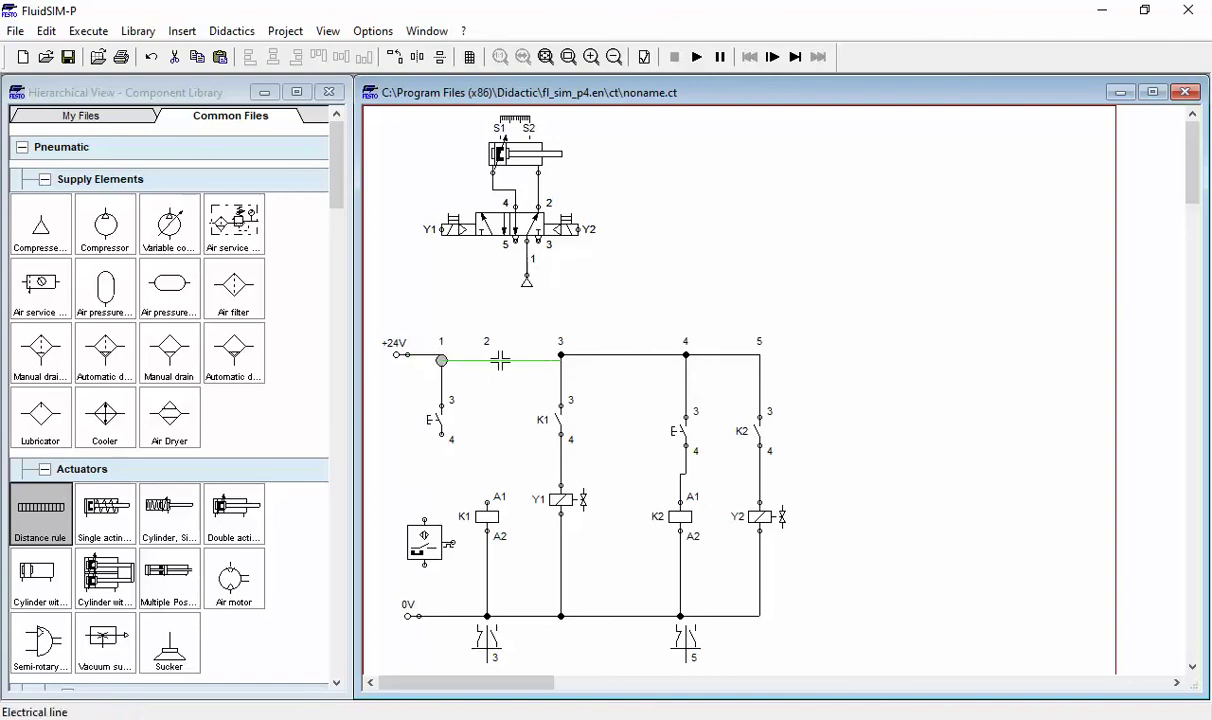
left_click(500, 360)
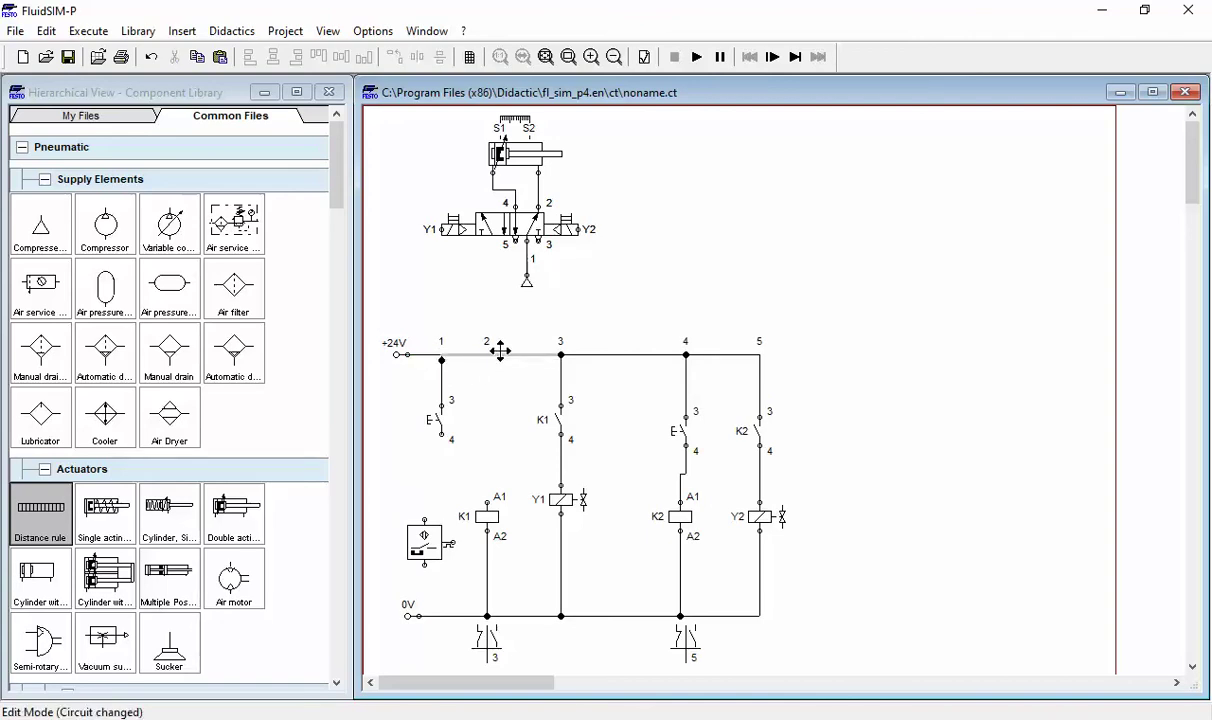
left_click(487, 384)
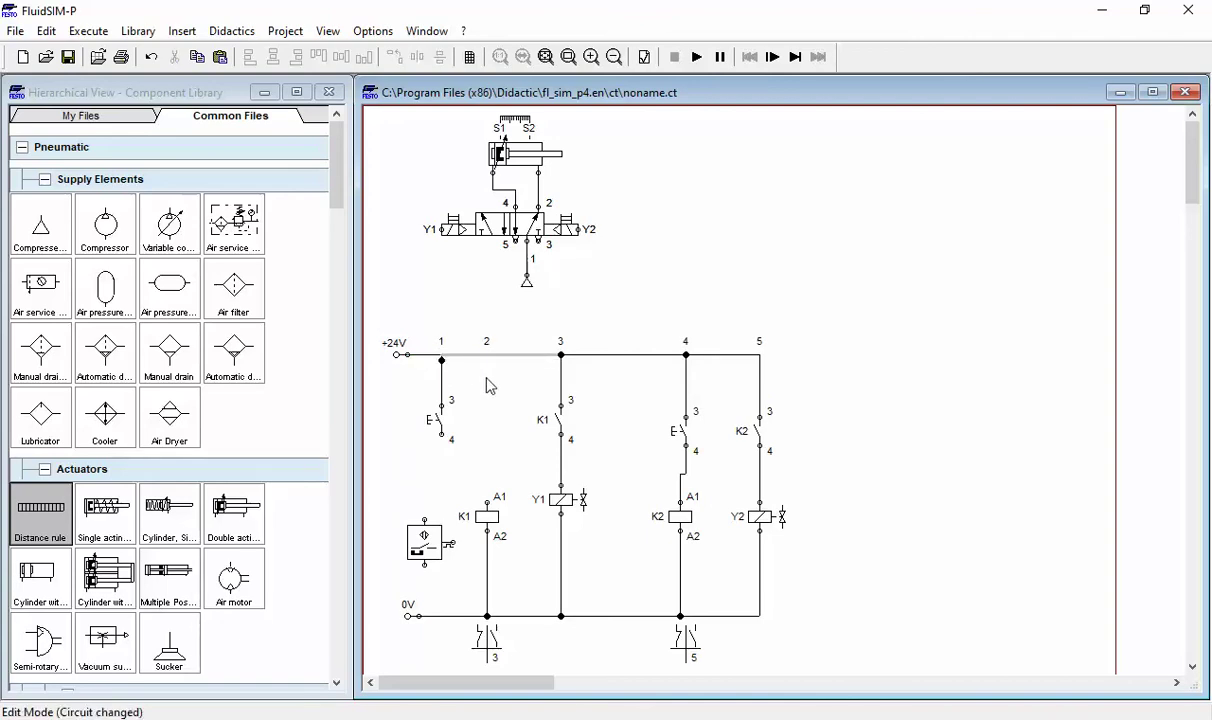
left_click(441, 354)
Align the proximity switch below E and wire E's terminal 4 down to it.
left_click_drag(421, 539, 443, 494)
left_click(468, 424)
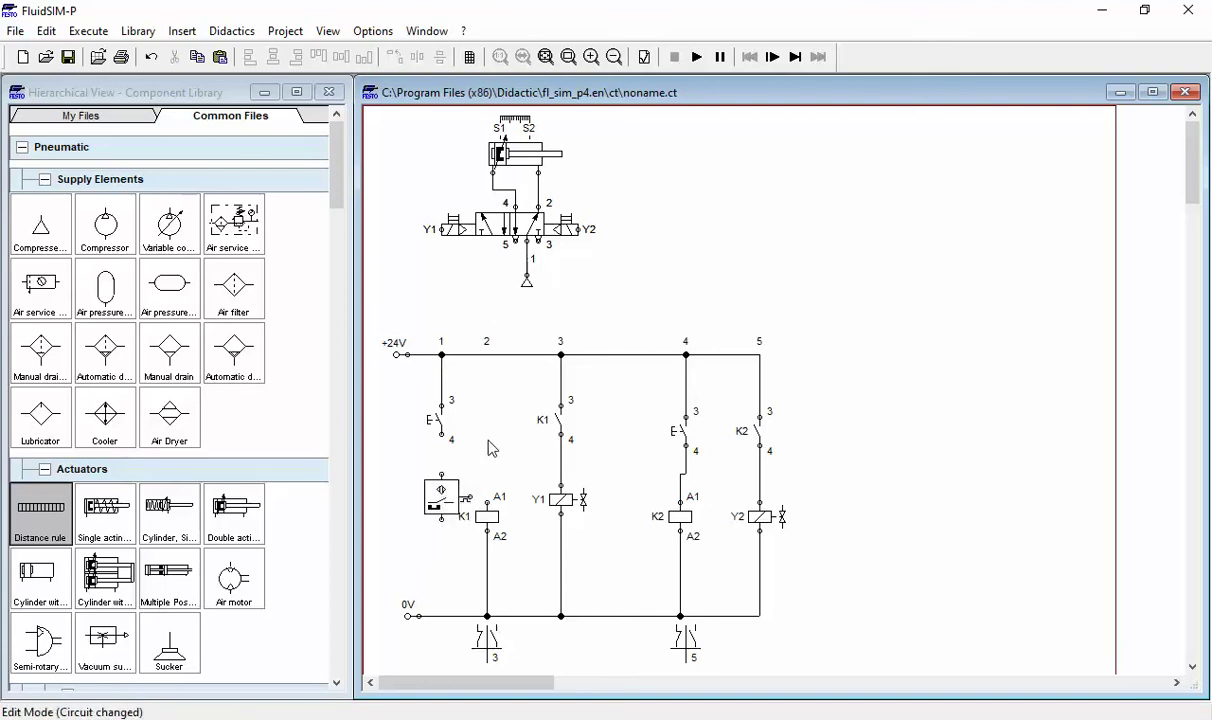
left_click_drag(440, 435, 441, 616)
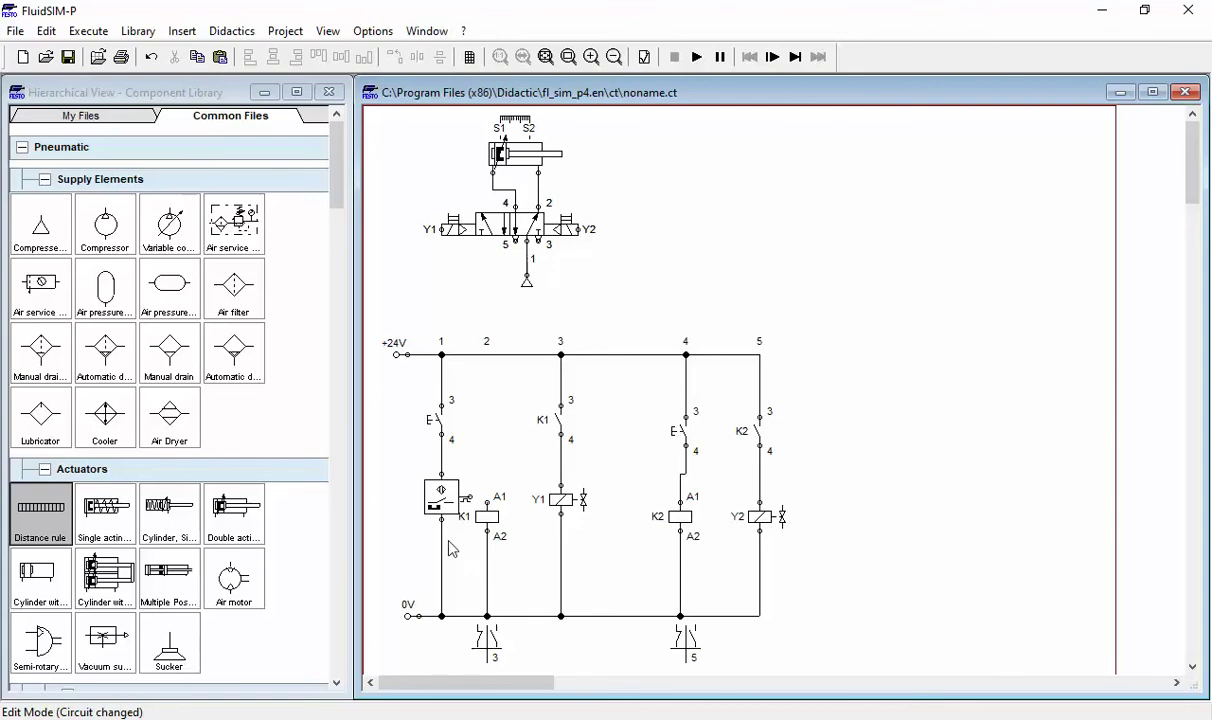
Label the proximity switch S1.
double_click(436, 508)
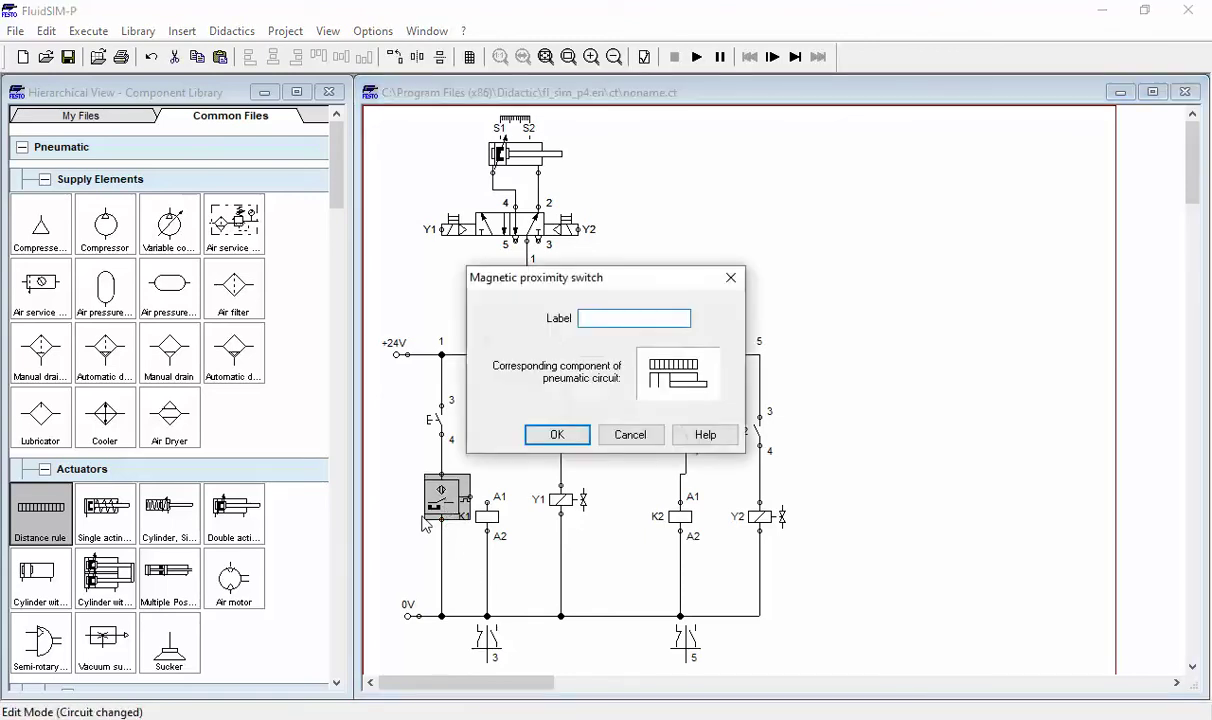
type("1")
left_click(551, 433)
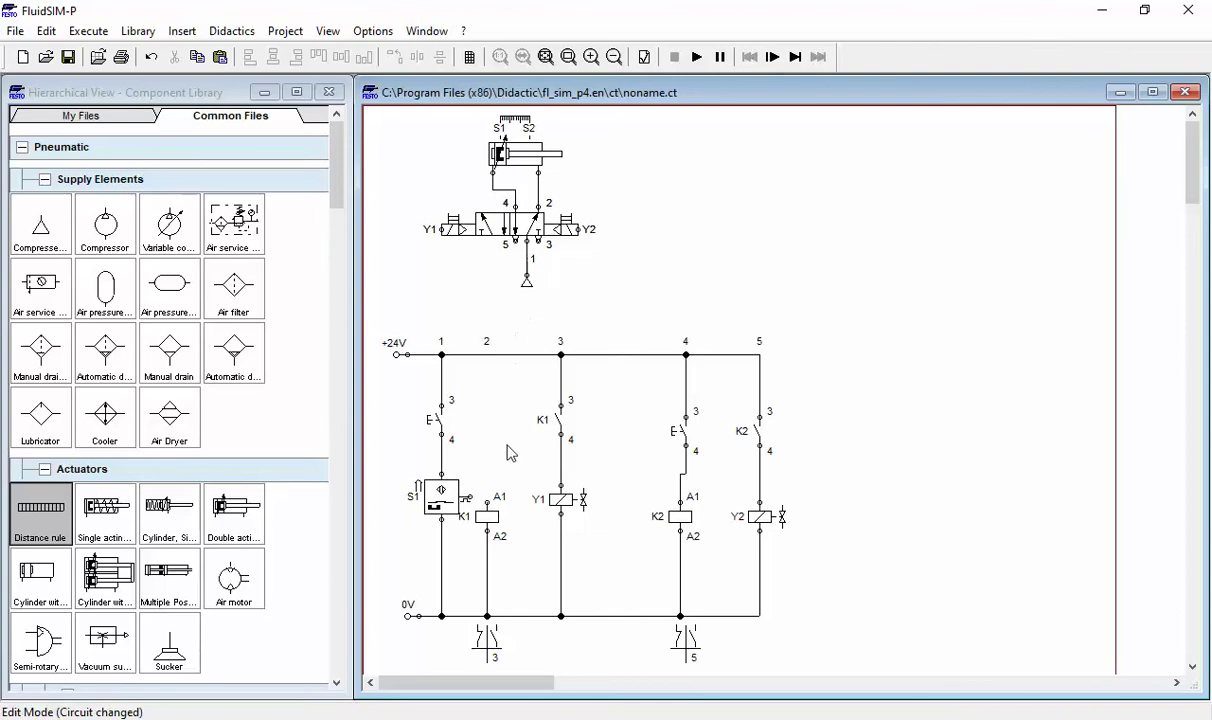
Move coil K1 down, feed its A1 from S1, and rewire its A2 terminal to 0V.
left_click_drag(492, 522, 492, 567)
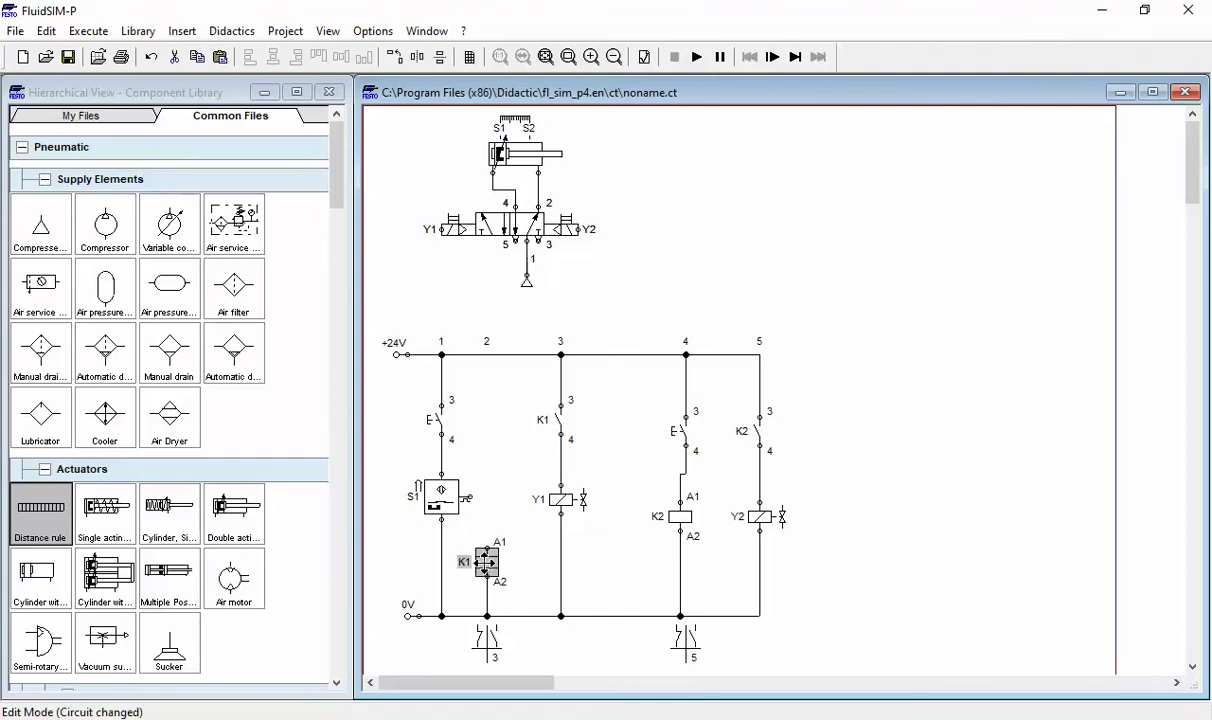
left_click_drag(467, 497, 487, 547)
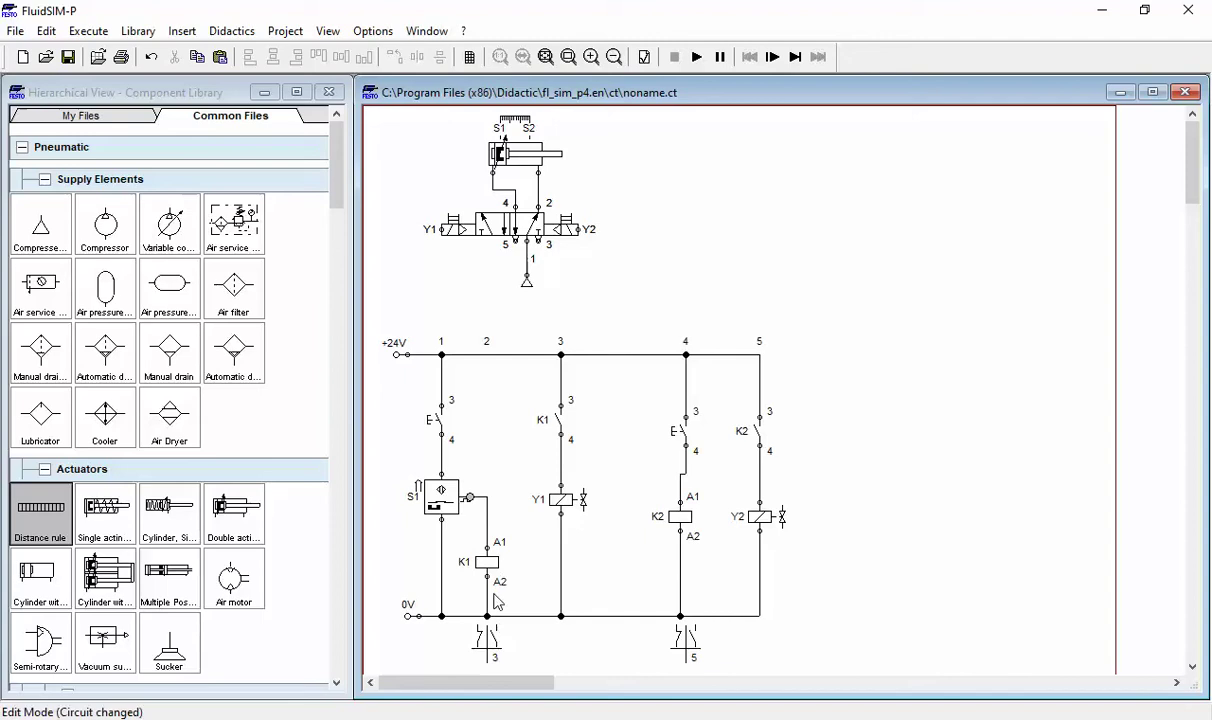
right_click(488, 611)
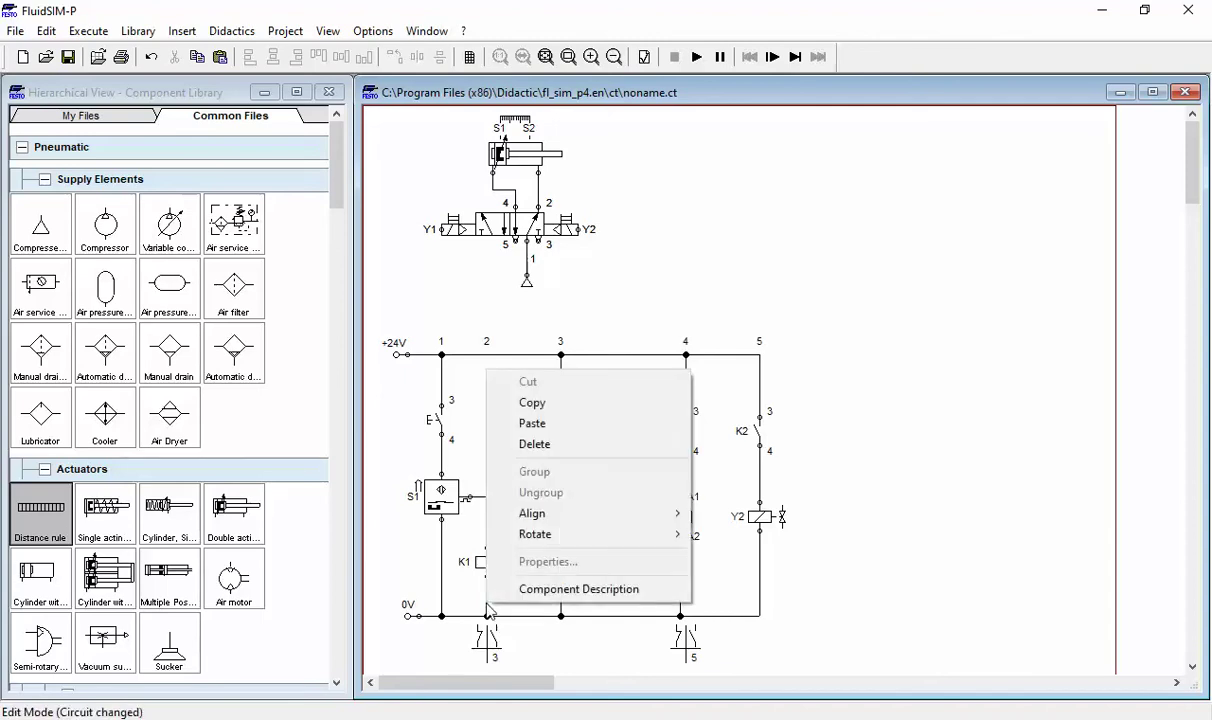
left_click(534, 444)
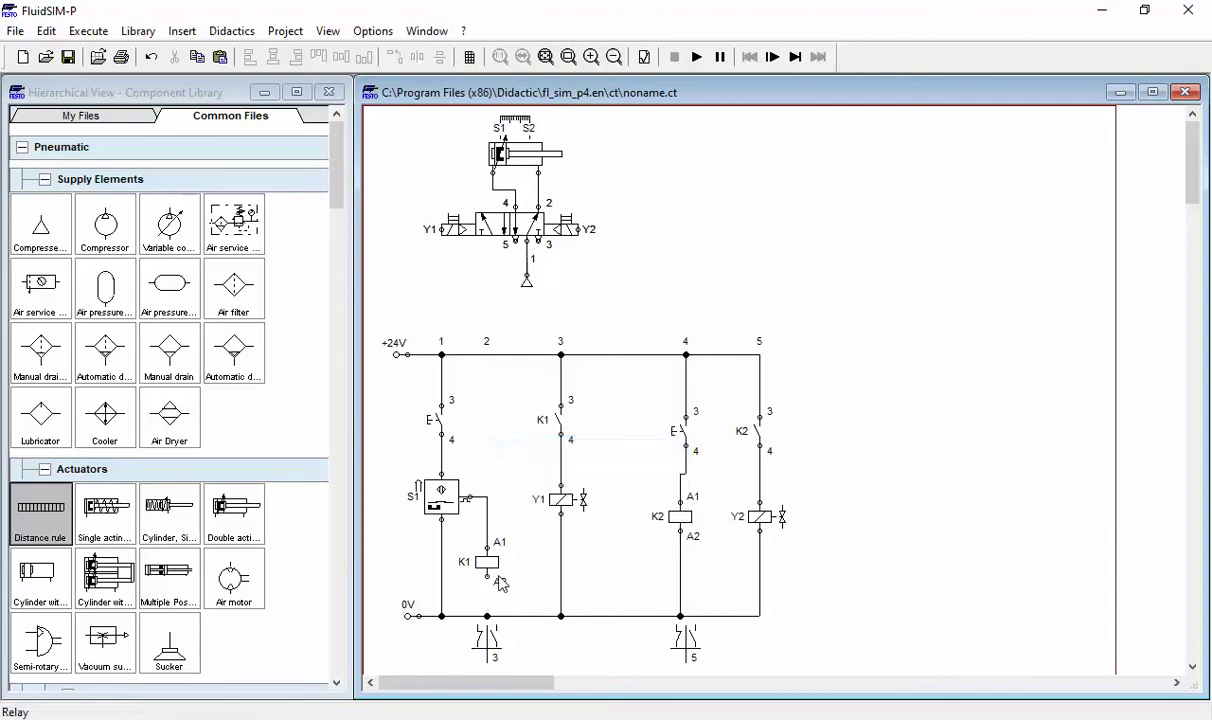
left_click_drag(487, 577, 487, 616)
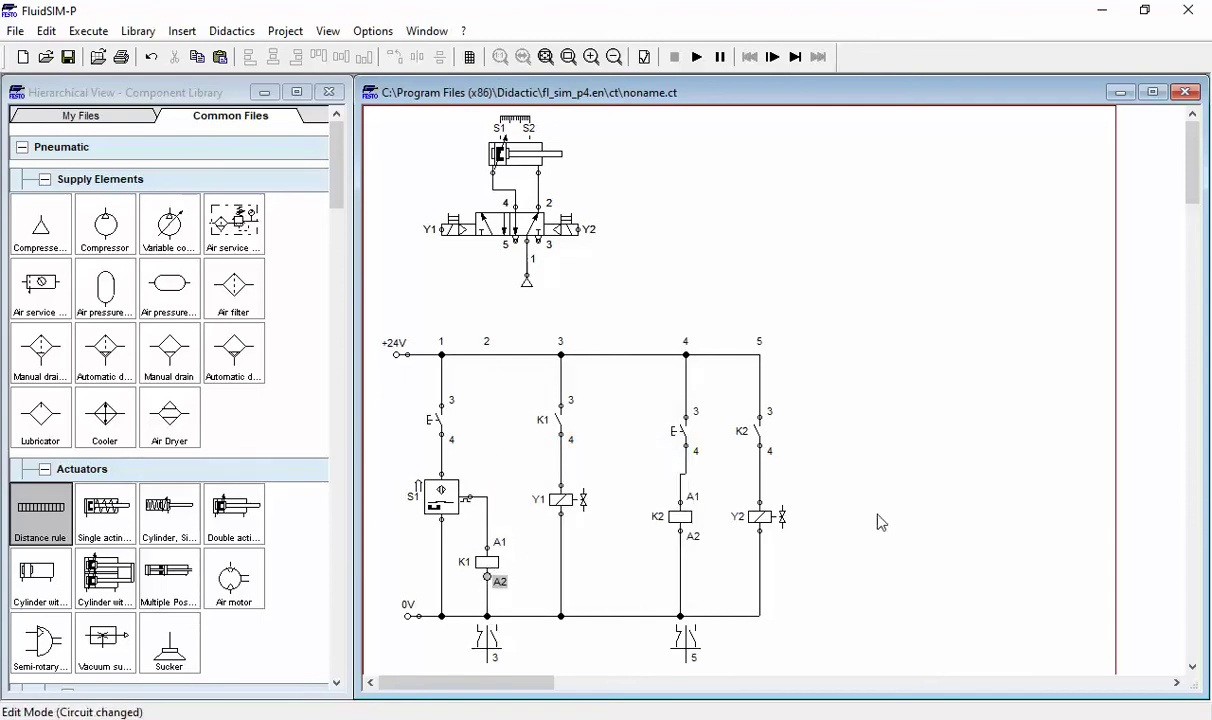
Start the simulation and press the column-1 start pushbutton to extend the cylinder to S2.
left_click(697, 57)
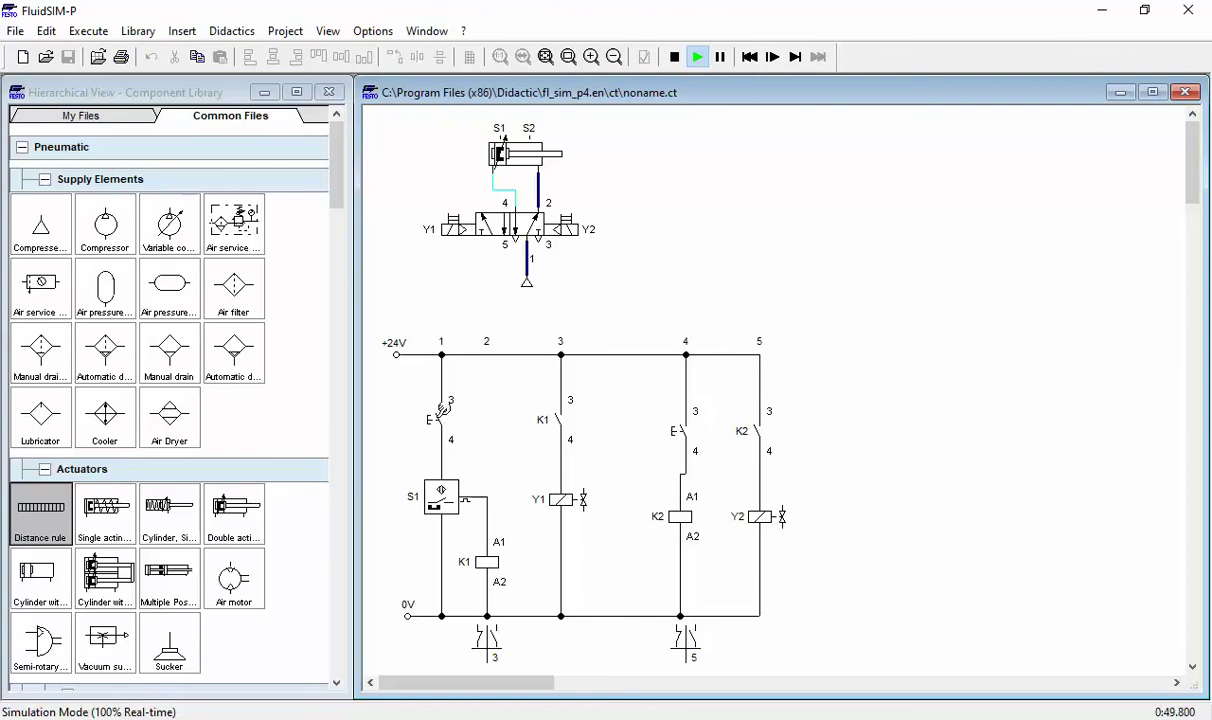
left_click(421, 410)
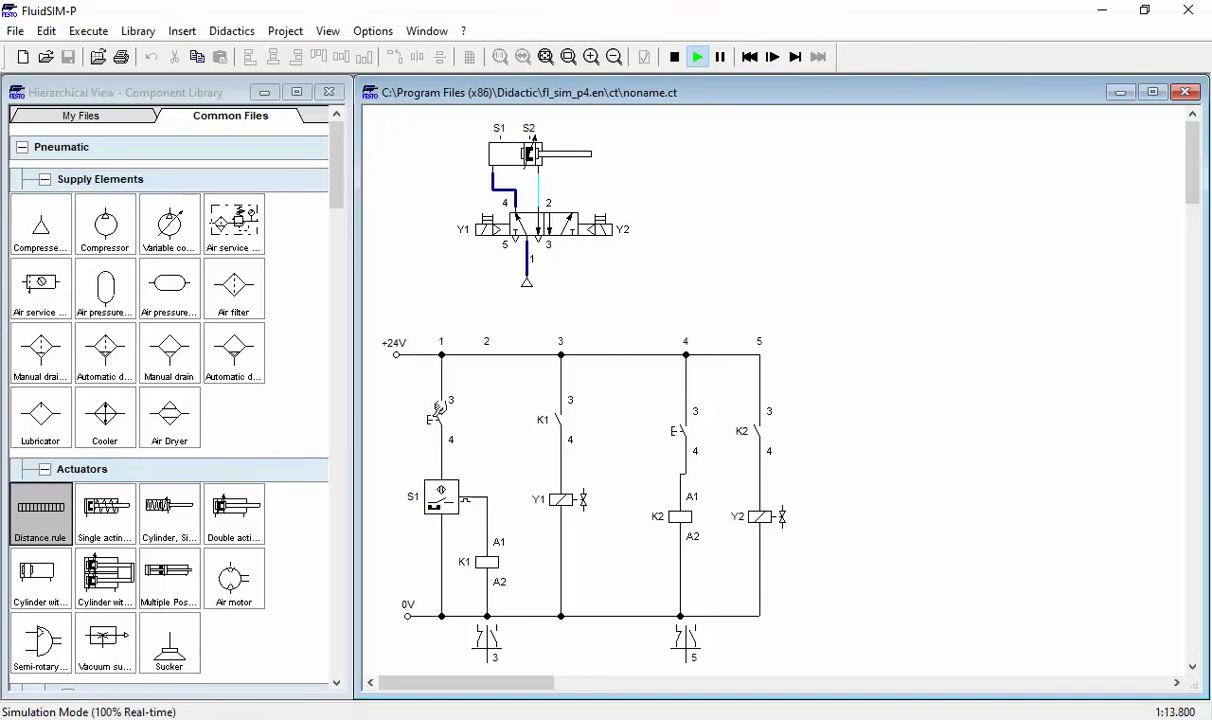
Stop the simulation and shift the column 4 and 5 components slightly right.
left_click(675, 60)
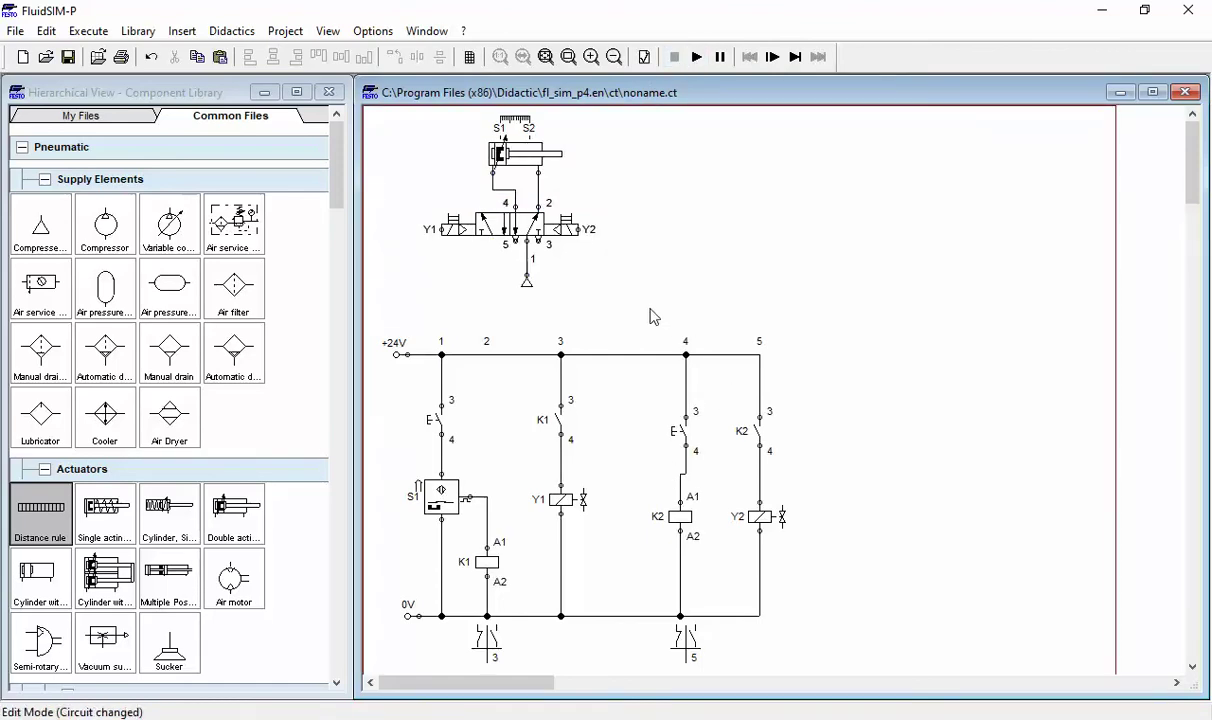
left_click_drag(646, 314, 826, 655)
left_click_drag(764, 516, 815, 514)
left_click(947, 467)
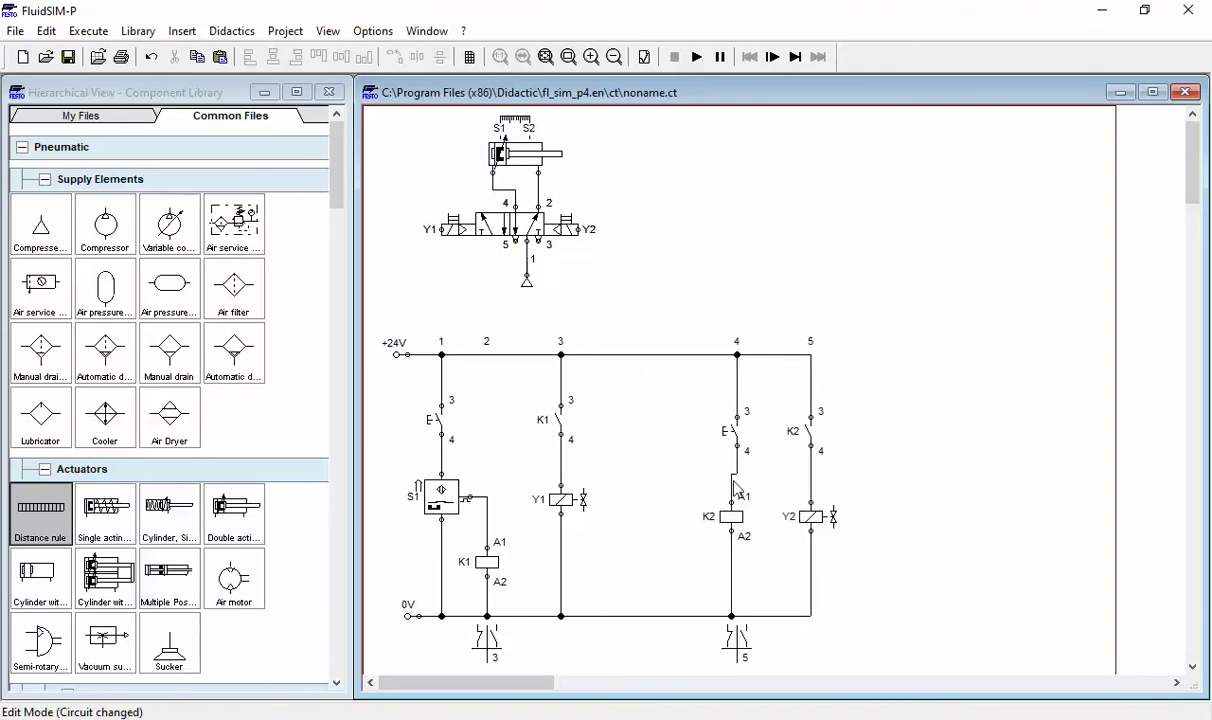
Reposition the column-4 junction and pushbutton, delete the pushbutton-to-K2 wire, and scroll to Proximity Switches.
left_click_drag(736, 355, 680, 355)
left_click_drag(720, 427, 672, 435)
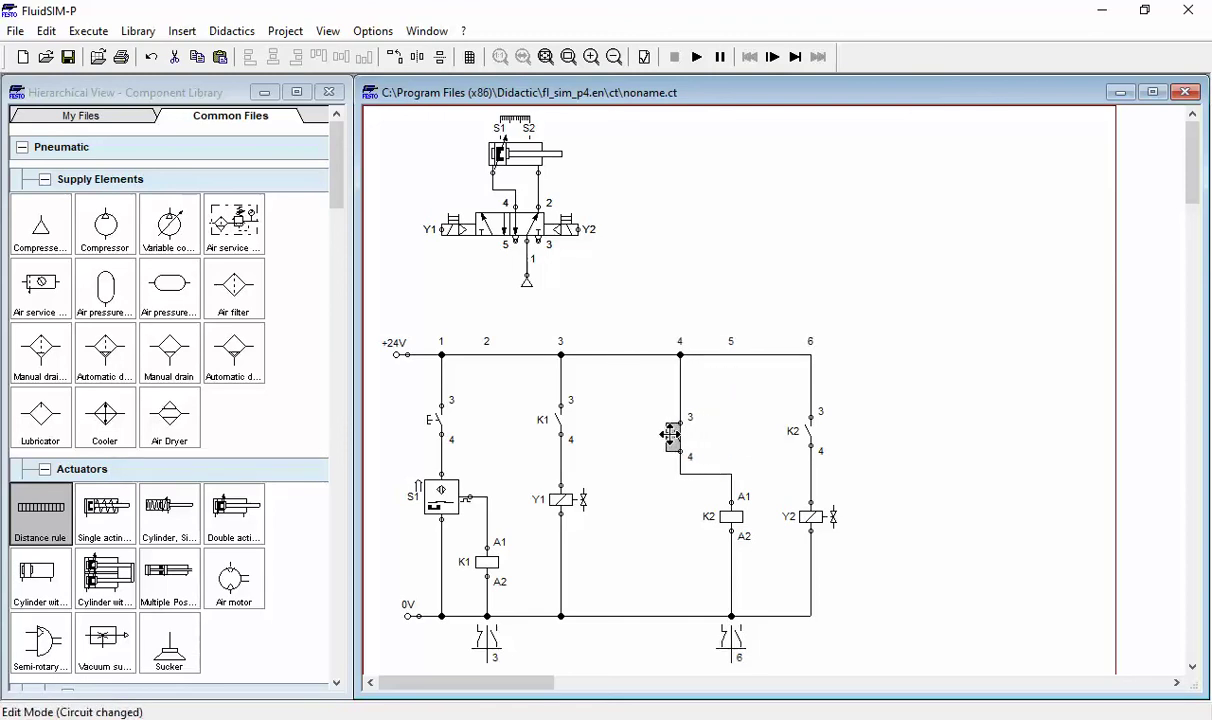
left_click(707, 474)
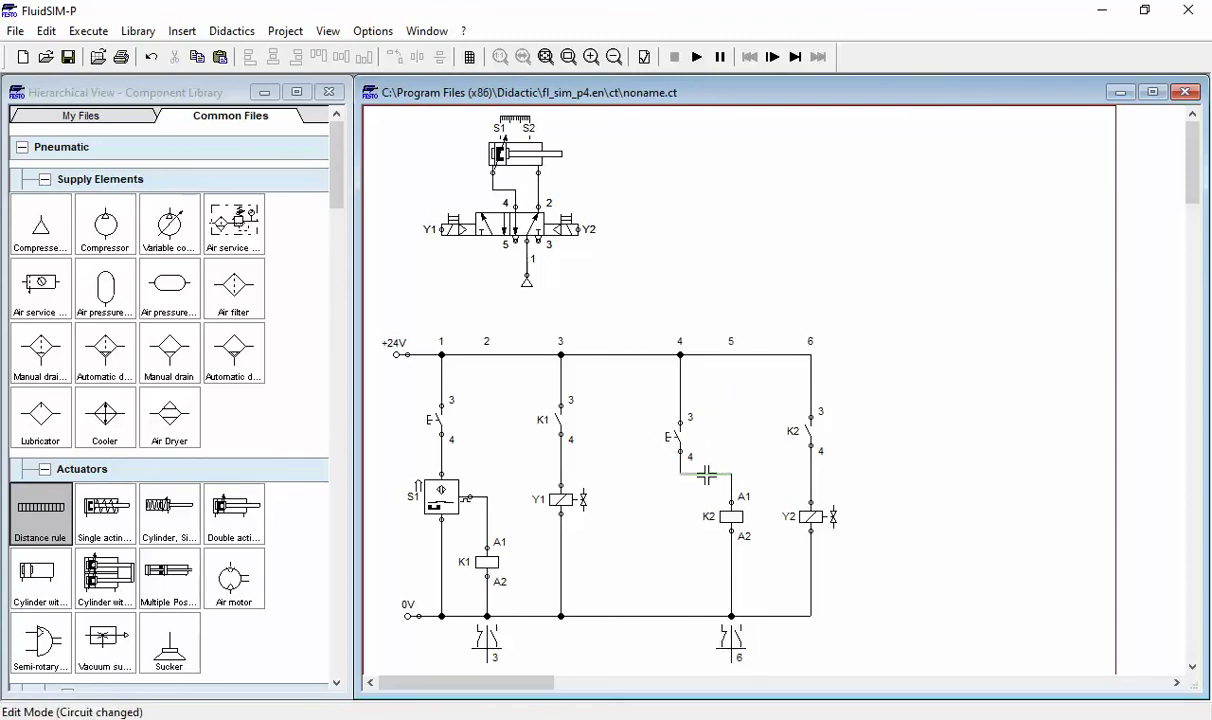
right_click(703, 474)
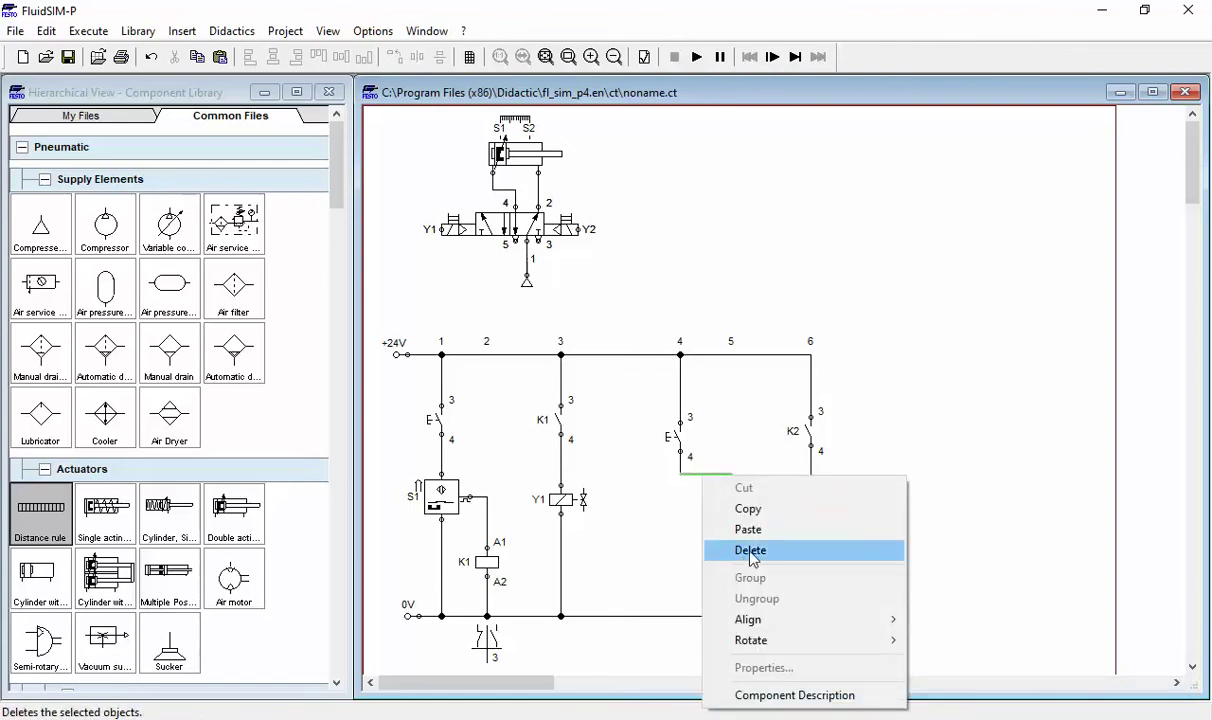
left_click(751, 551)
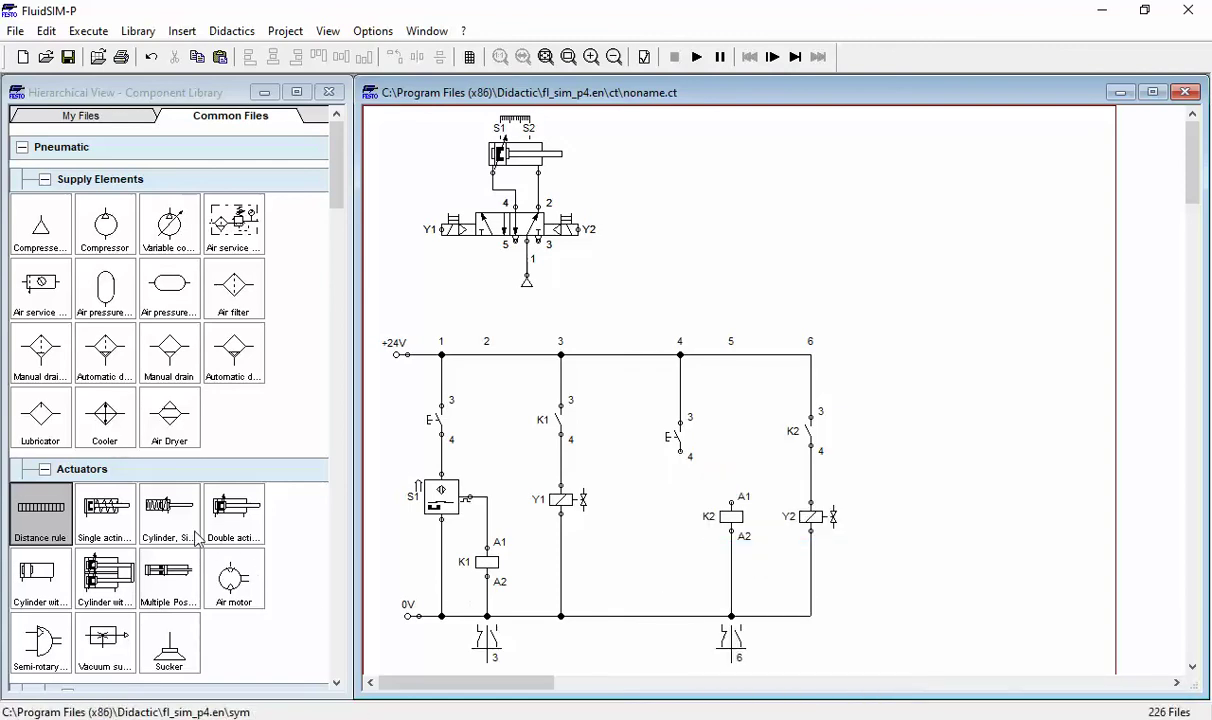
left_click(332, 170)
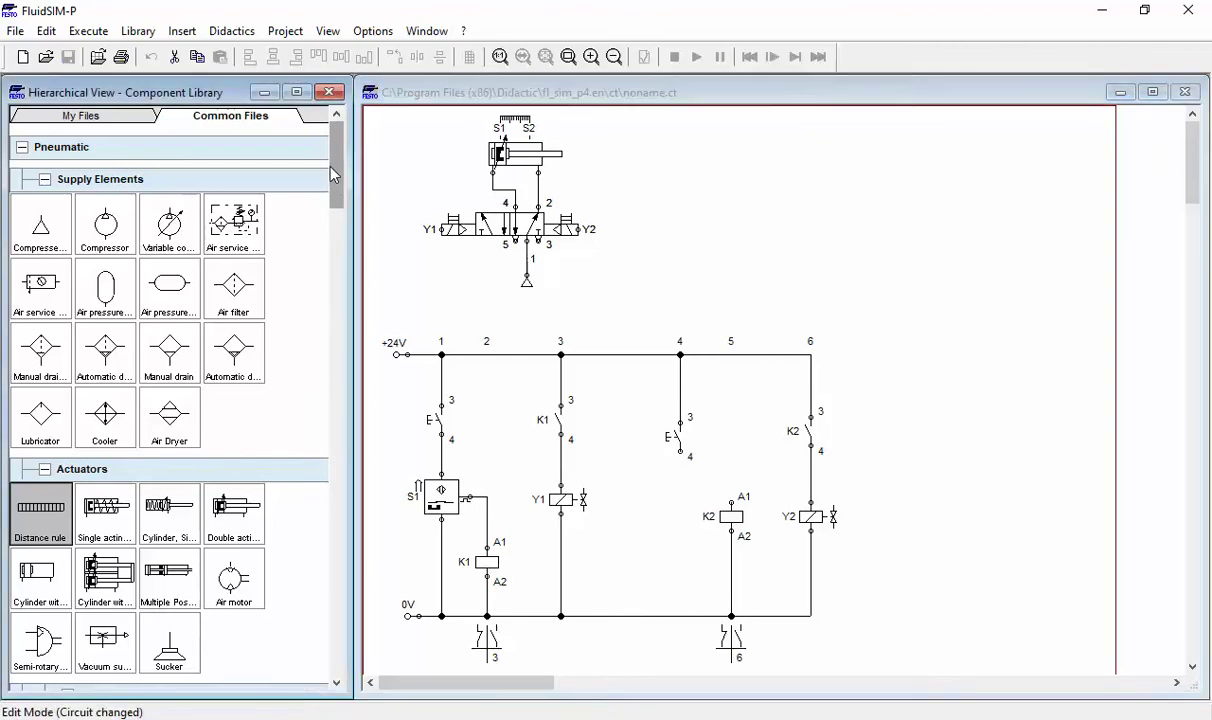
left_click_drag(333, 175, 276, 628)
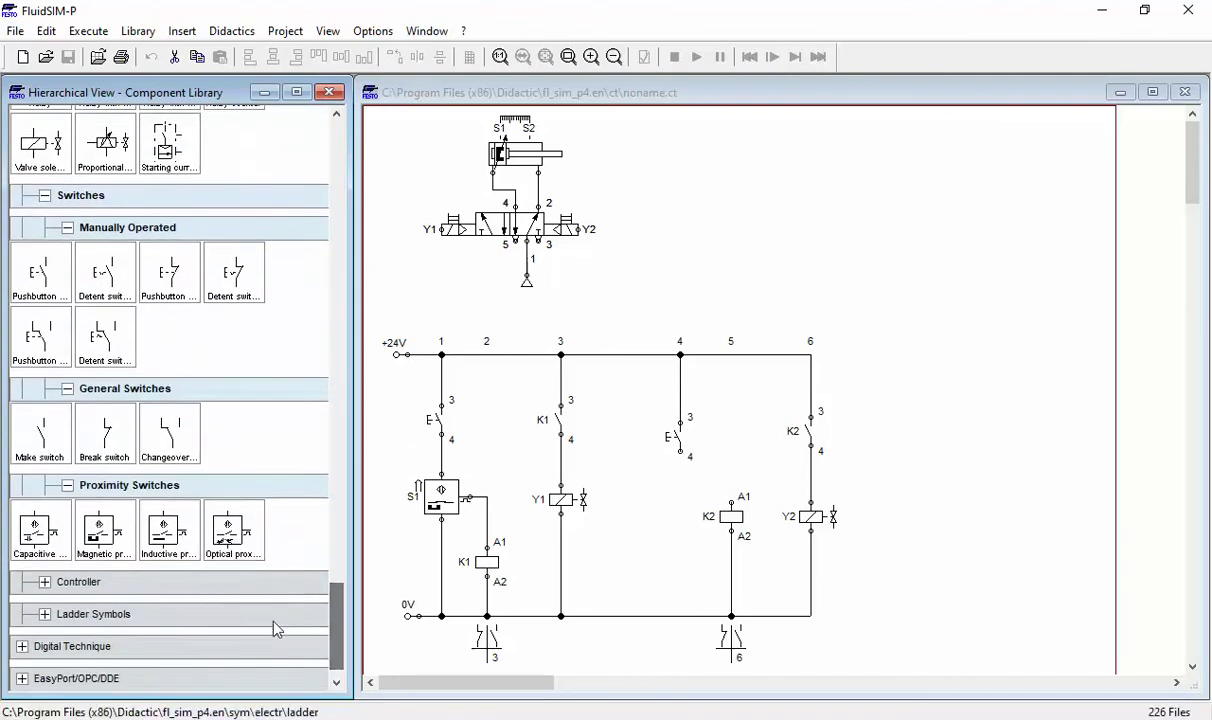
Place a magnetic proximity switch in column 4, wired to pushbutton terminal 4 and 0V.
left_click_drag(104, 524, 668, 542)
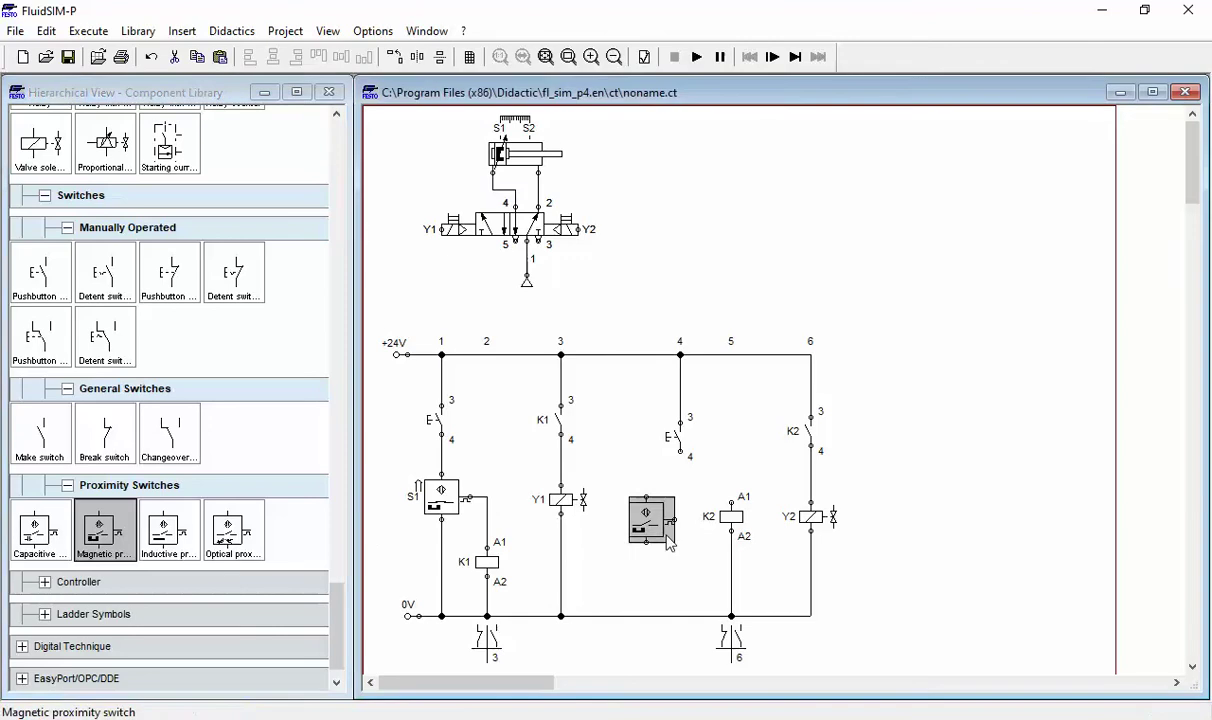
left_click_drag(679, 451, 647, 494)
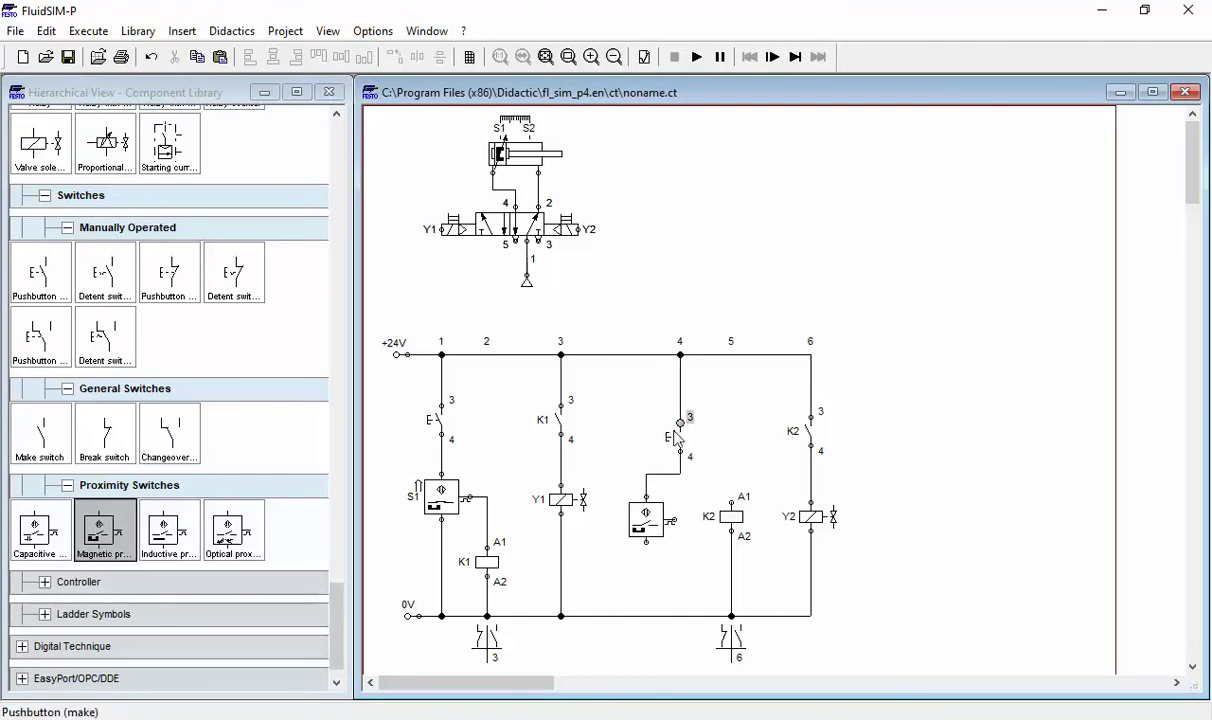
left_click_drag(675, 440, 633, 430)
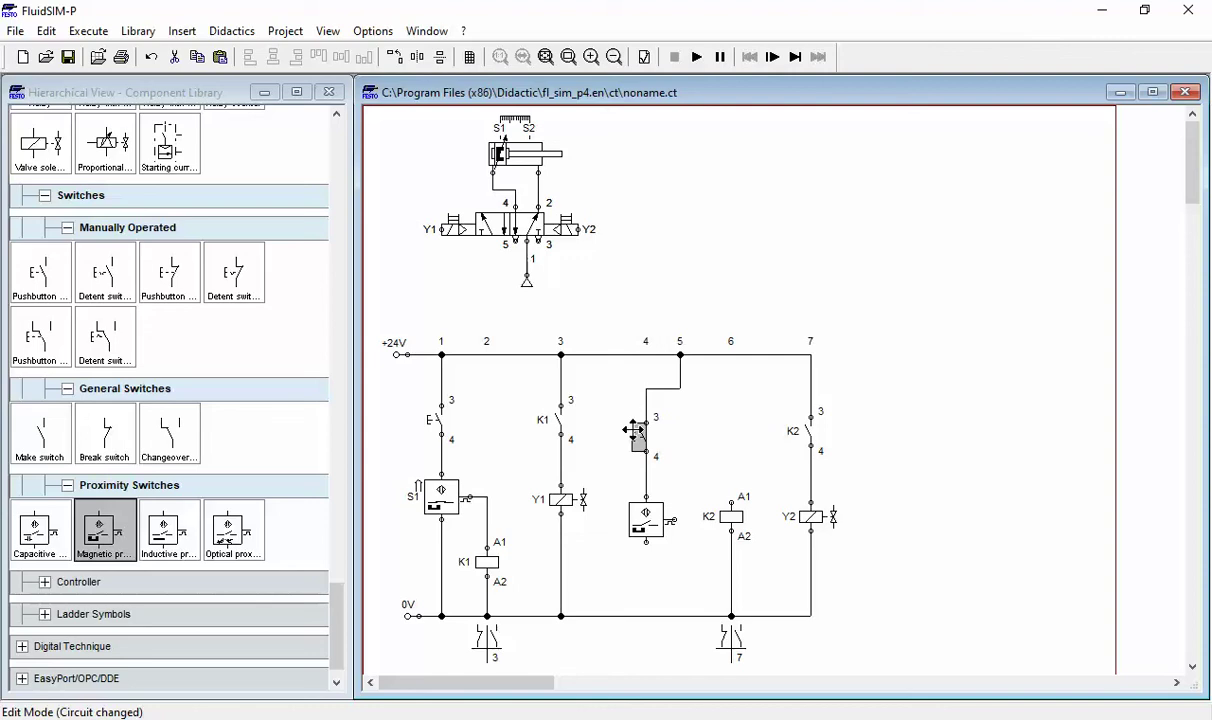
left_click_drag(678, 354, 646, 354)
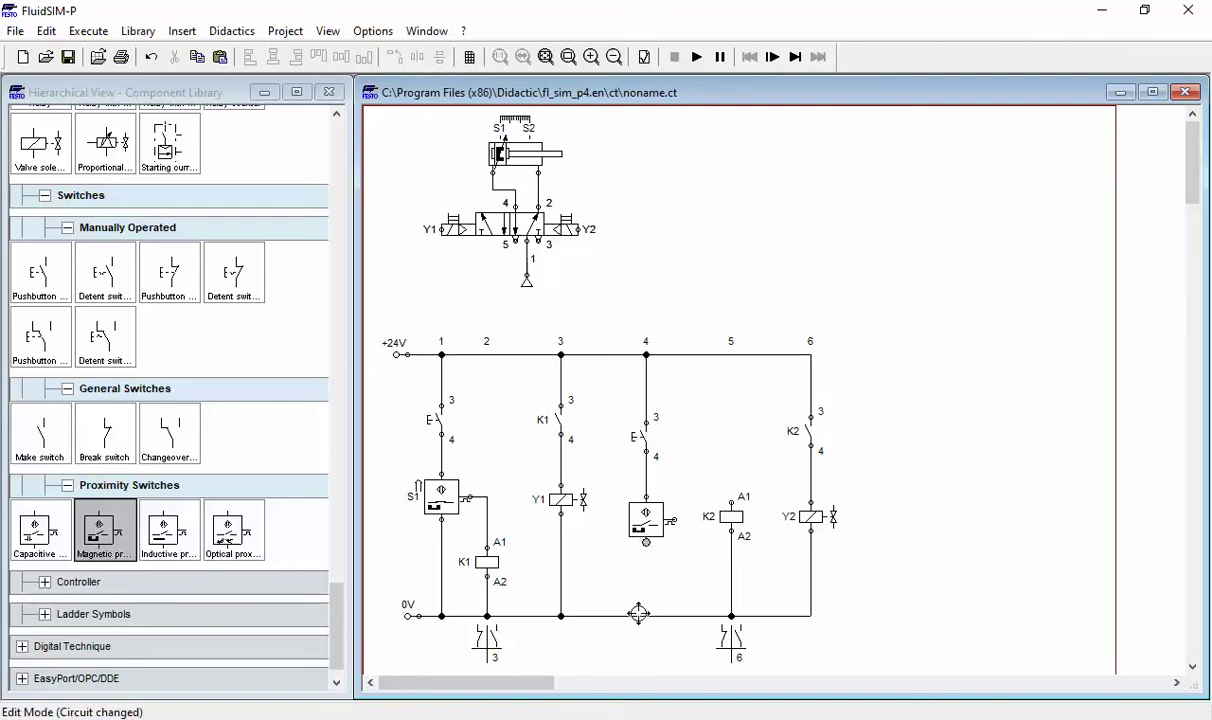
left_click_drag(638, 615, 646, 541)
Move relay coil K2 lower, wire its A2 to 0V and A1 to the proximity switch.
left_click_drag(731, 530, 731, 615)
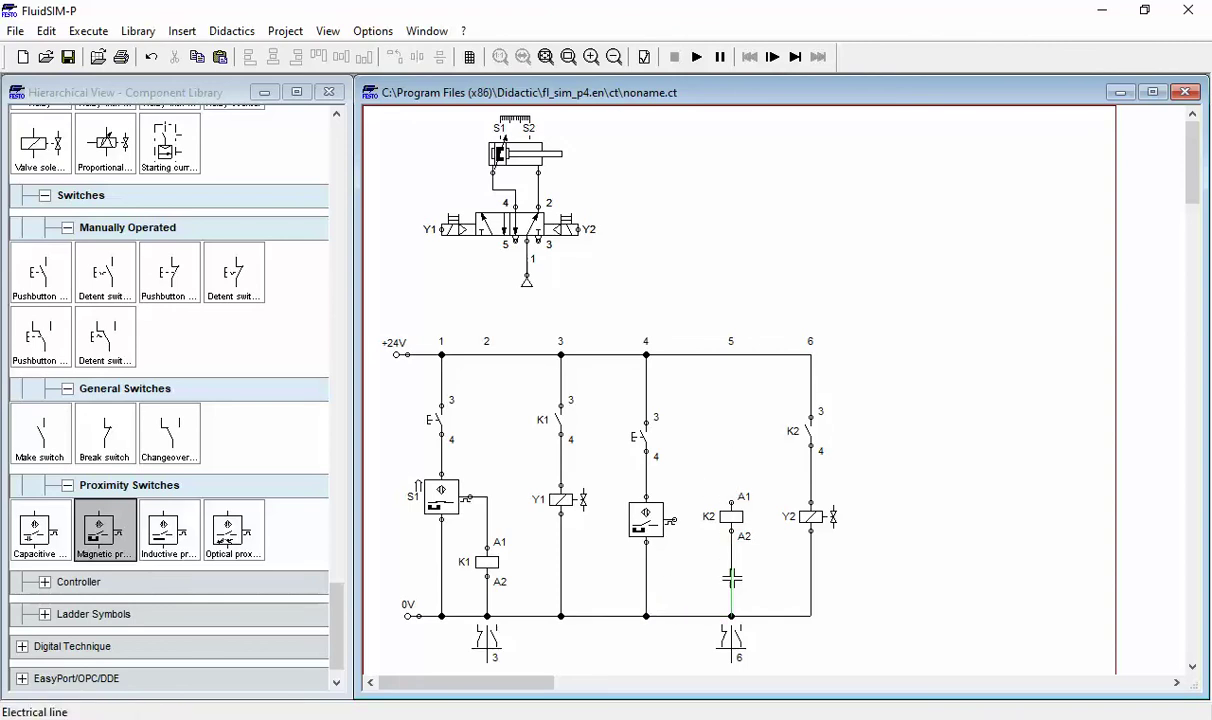
right_click(732, 564)
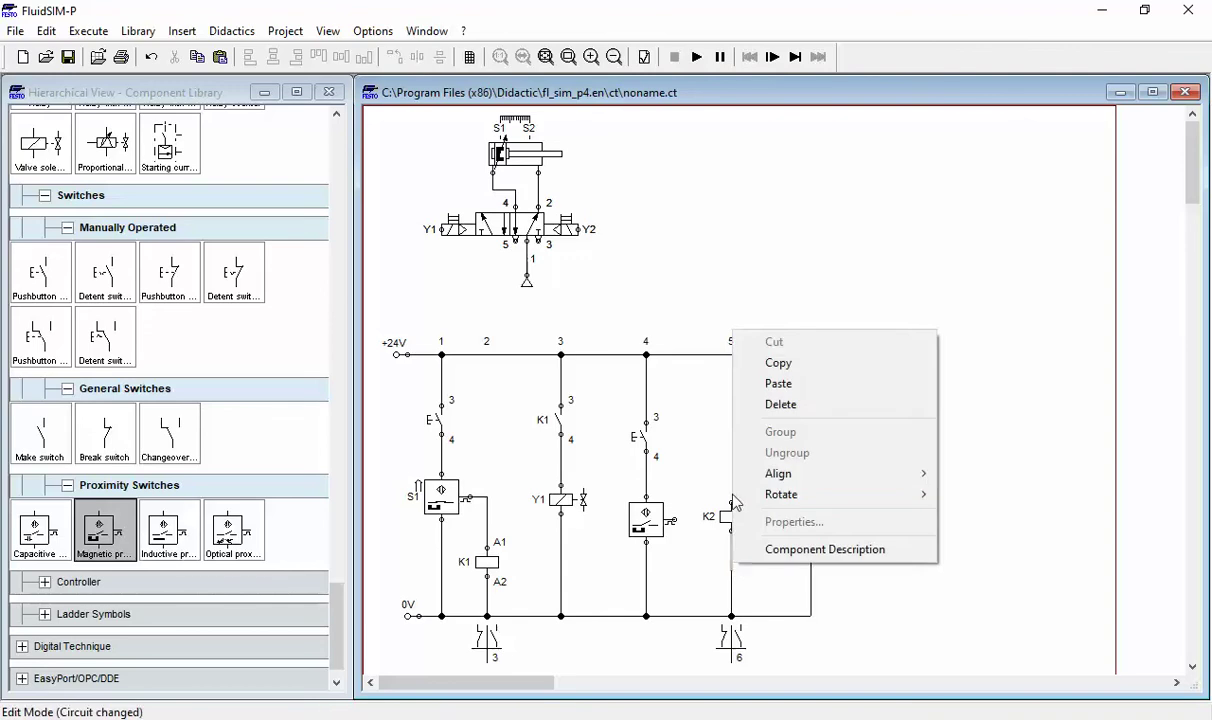
left_click(780, 404)
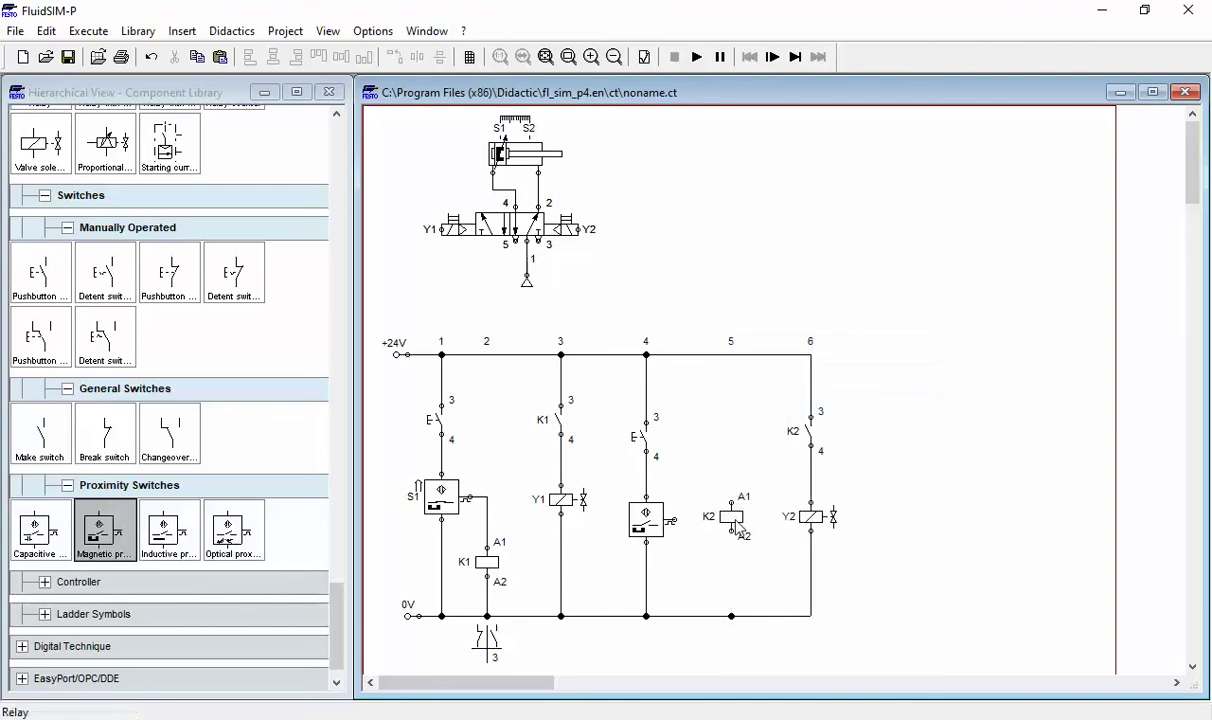
left_click_drag(740, 528, 731, 616)
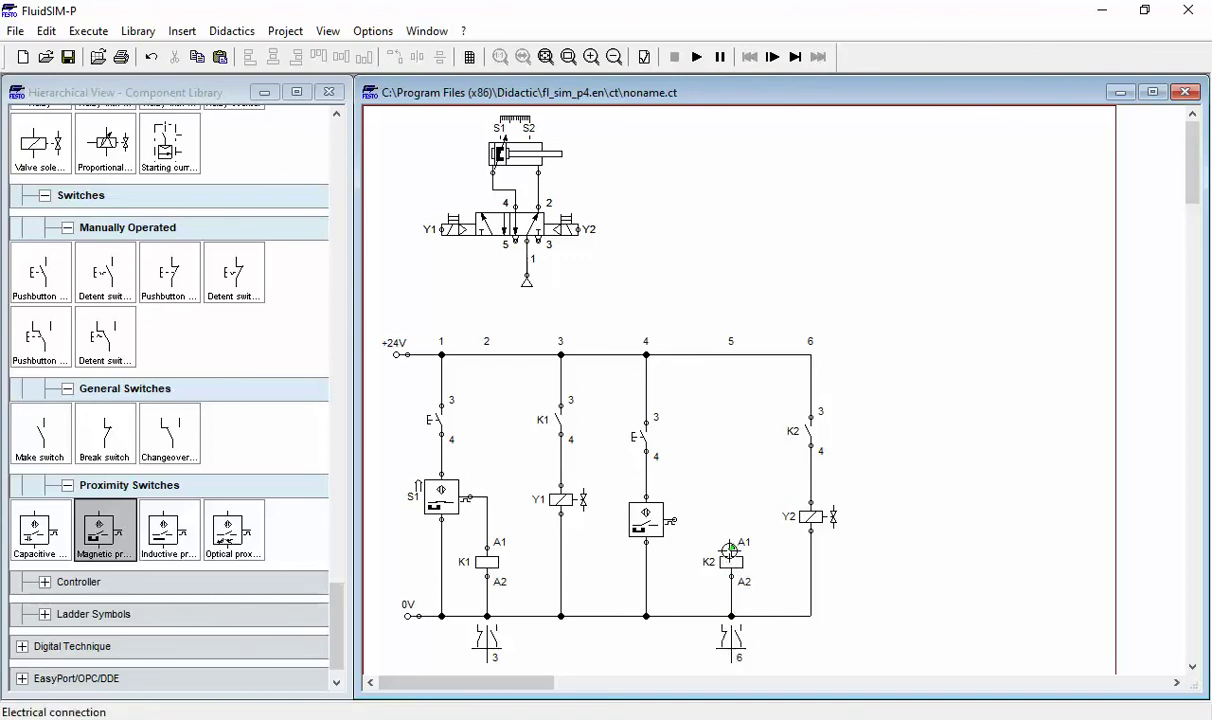
left_click_drag(731, 548, 676, 514)
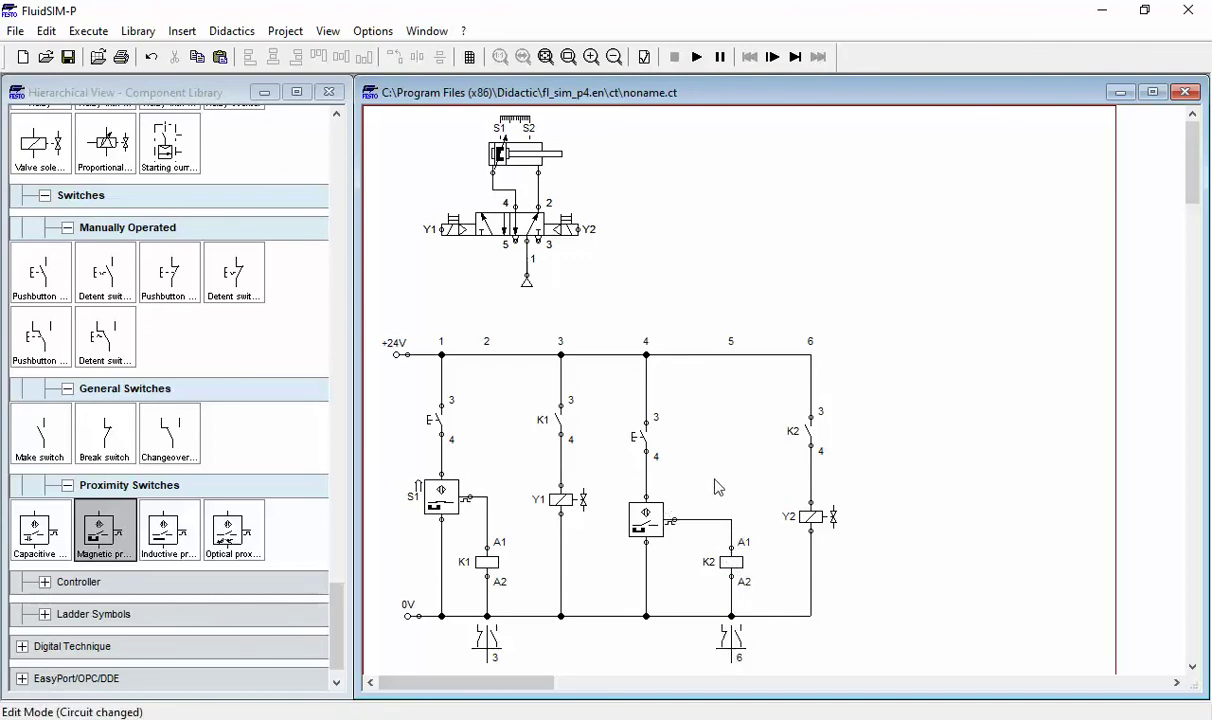
Label the new magnetic proximity switch S2.
left_click(651, 526)
double_click(652, 528)
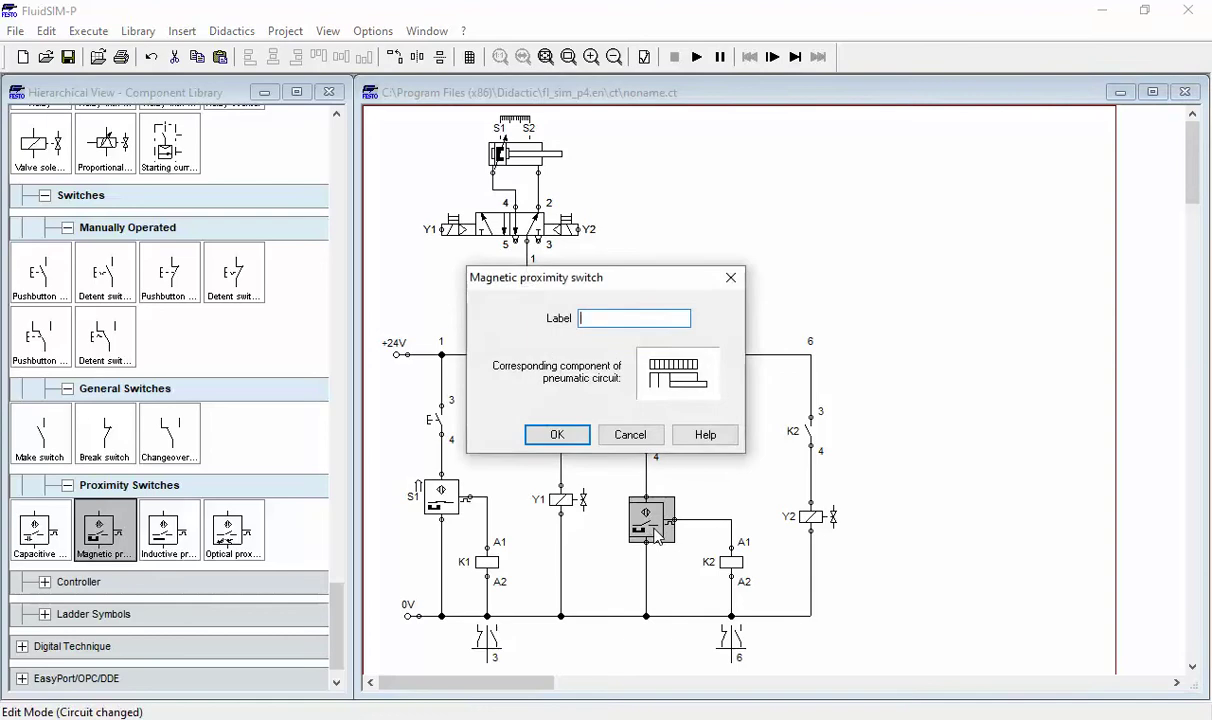
type("S2")
key("Return")
left_click(771, 273)
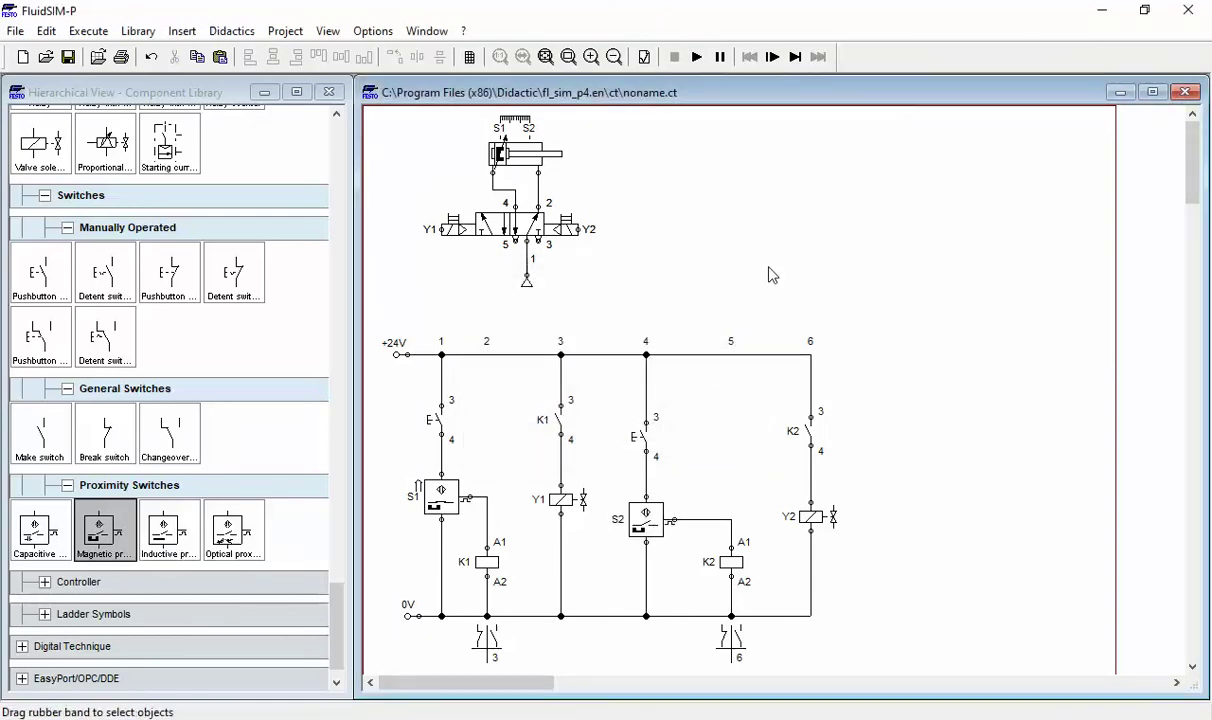
Test-run: extend the cylinder with the start button, retract it with the column-4 pushbutton, then stop.
left_click(699, 58)
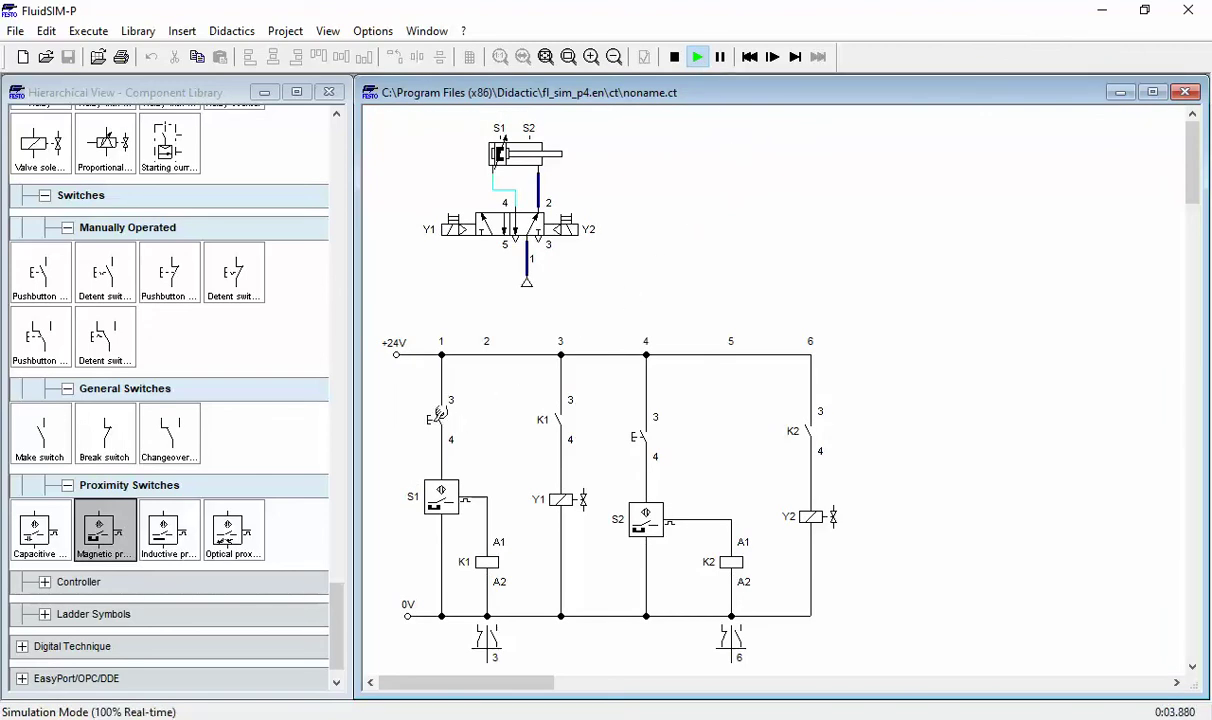
left_click(437, 414)
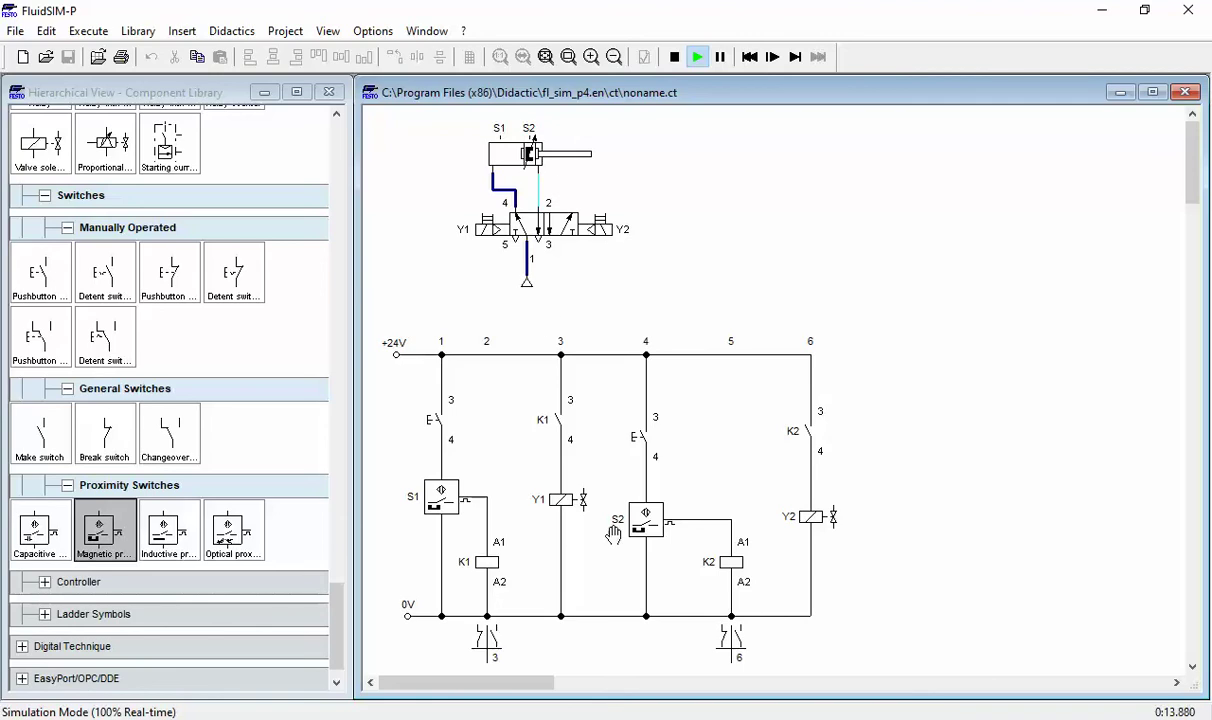
left_click(645, 426)
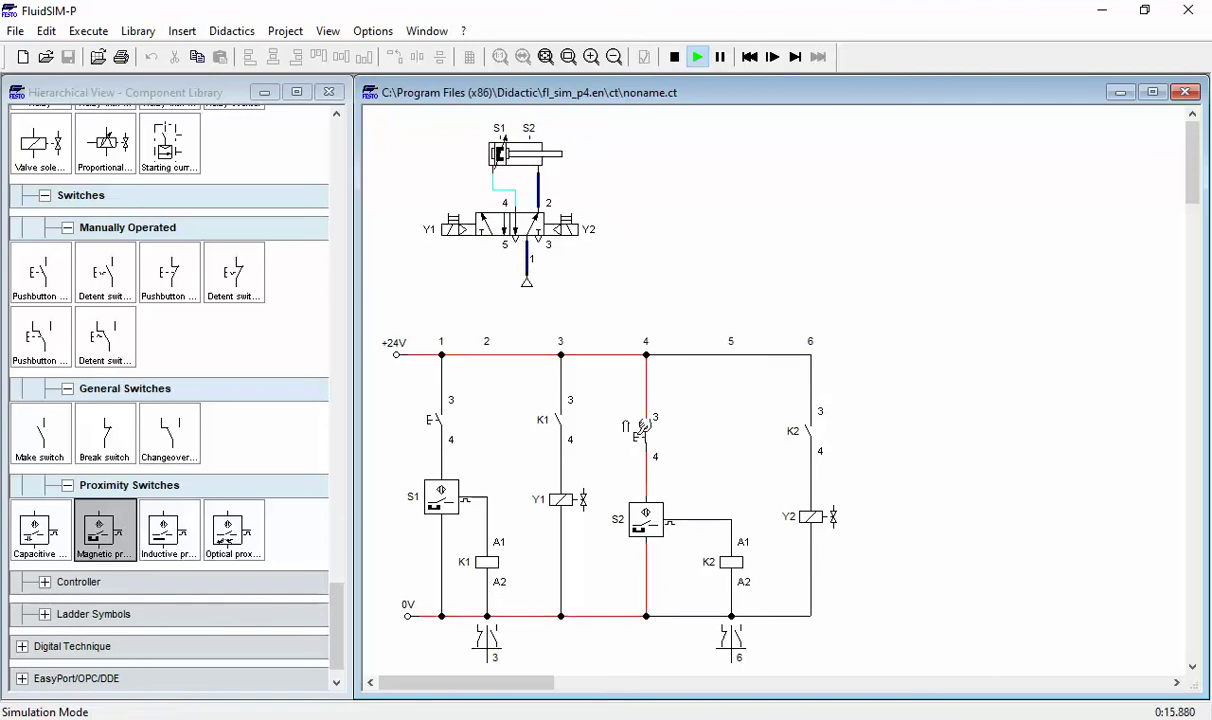
left_click(675, 57)
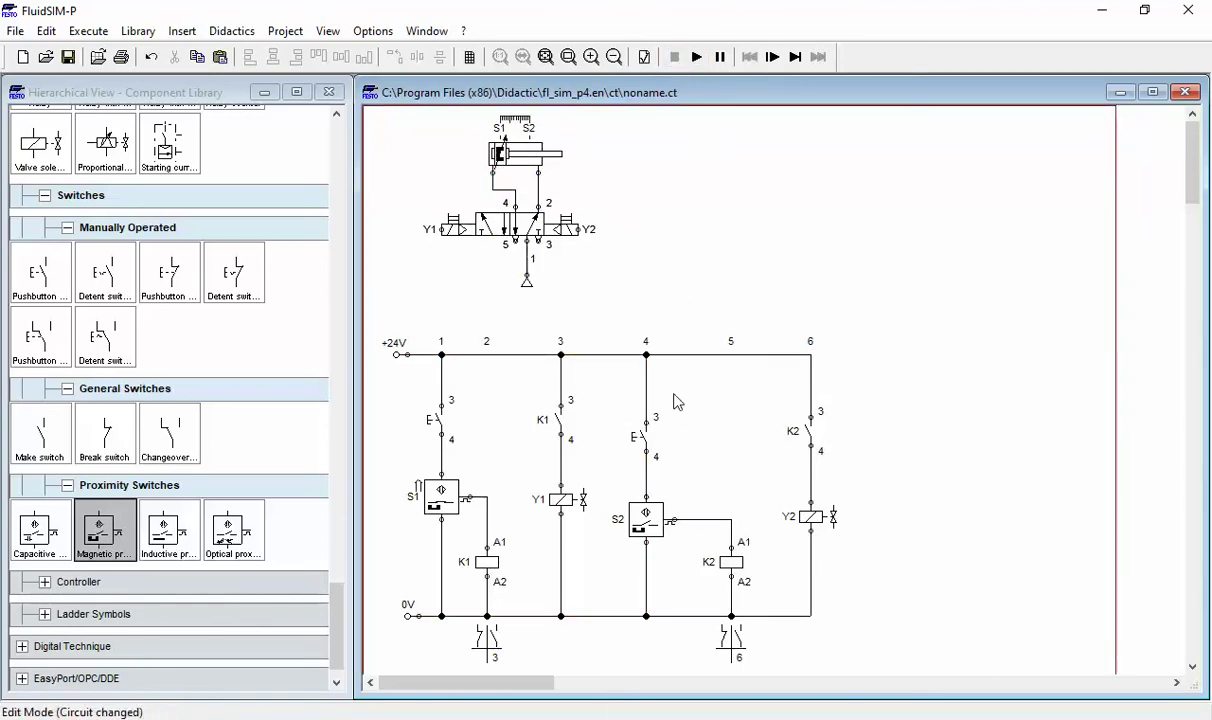
Delete the path-4 pushbutton and wire junction 4 directly to S2's top connector.
right_click(645, 447)
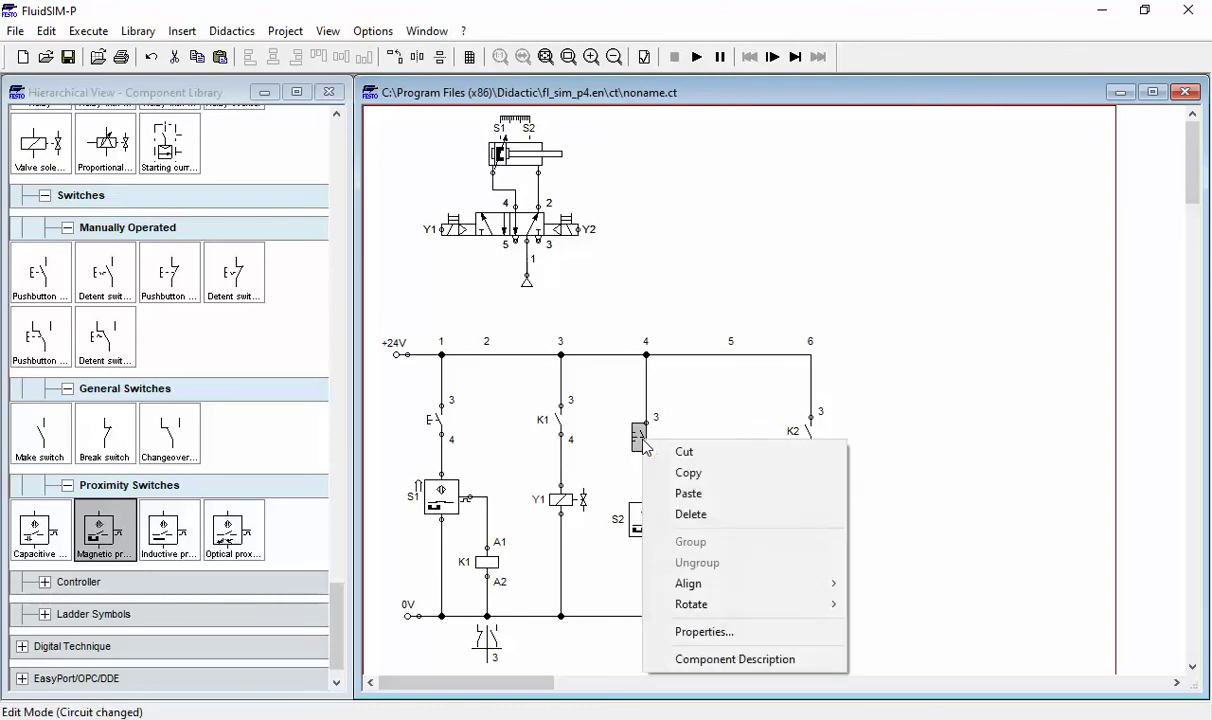
left_click(690, 514)
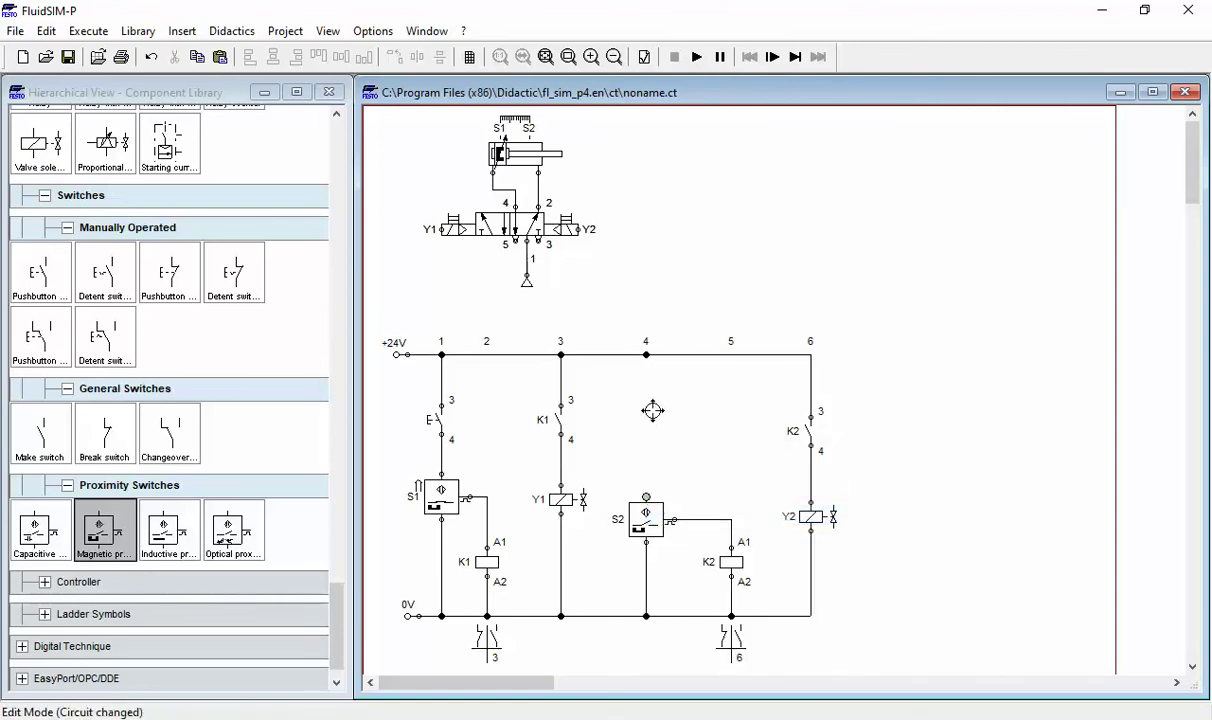
left_click_drag(646, 354, 646, 496)
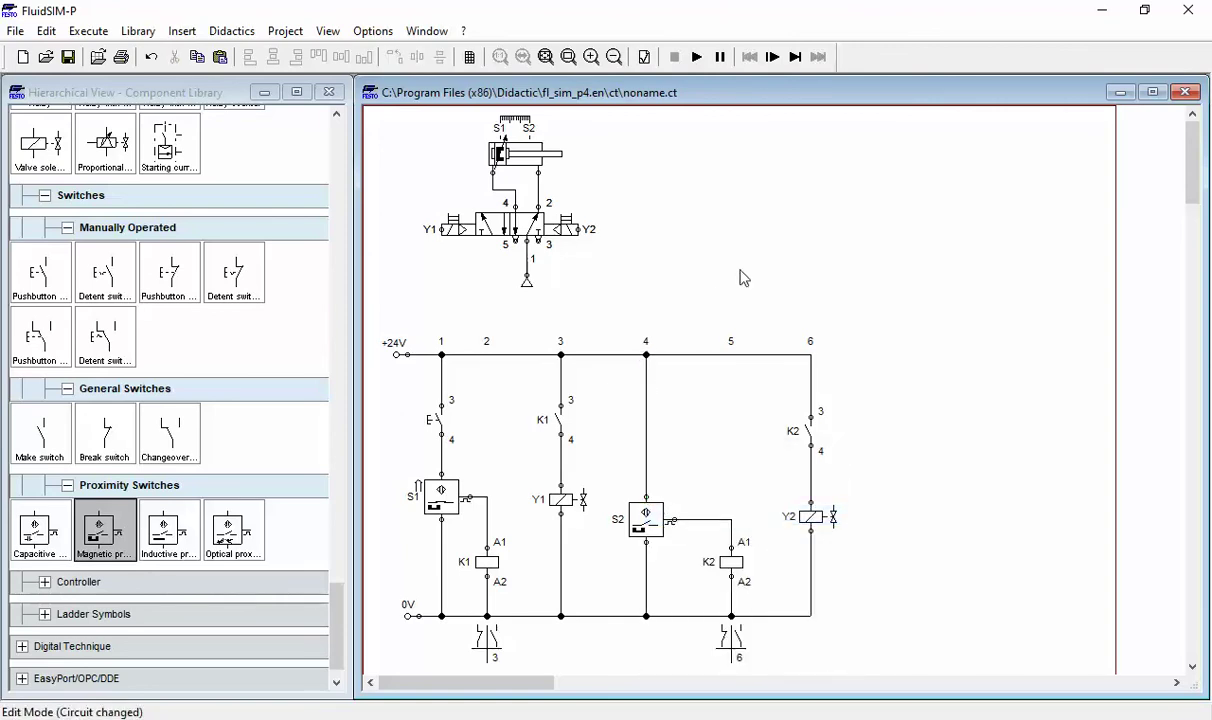
Run the simulation, press the line-1 start pushbutton twice, then stop.
left_click(697, 57)
left_click(441, 409)
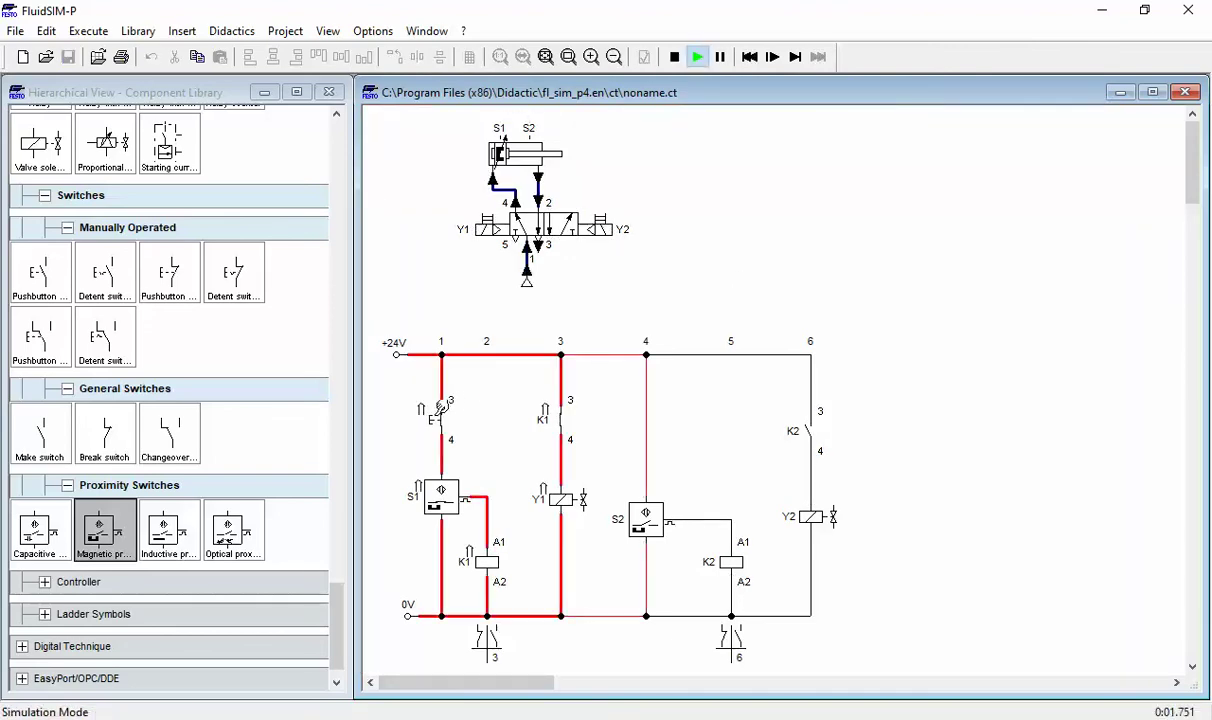
left_click(441, 409)
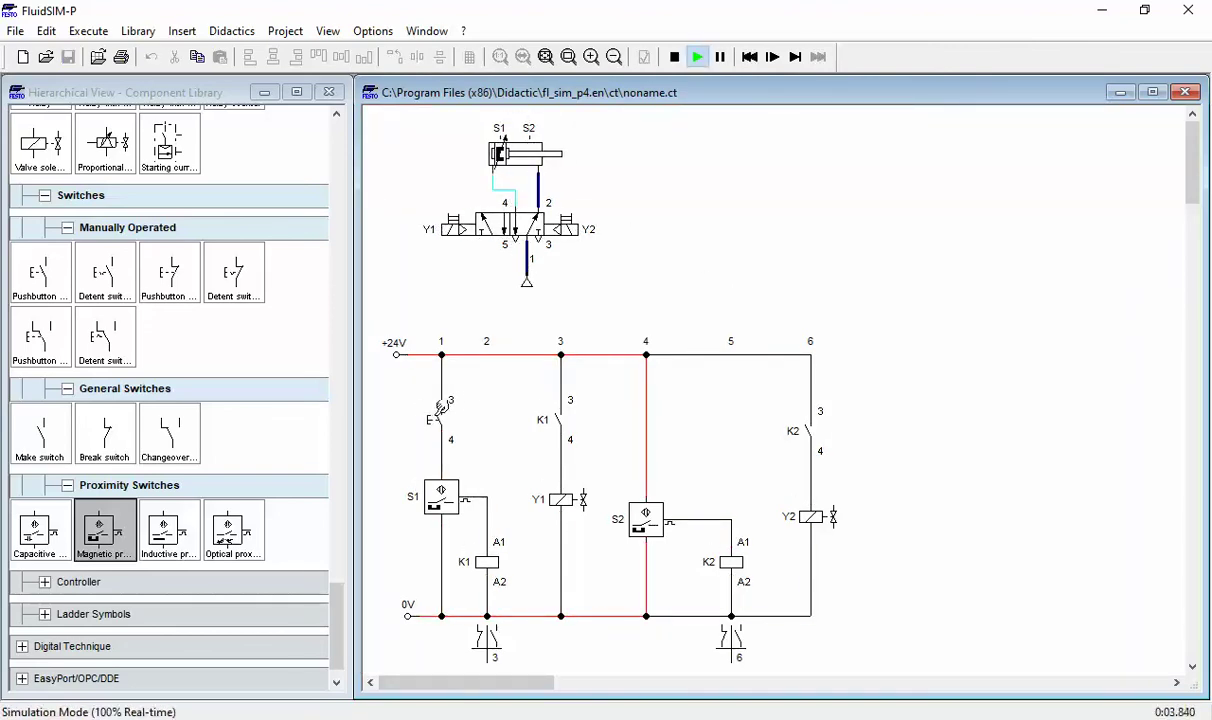
left_click(676, 56)
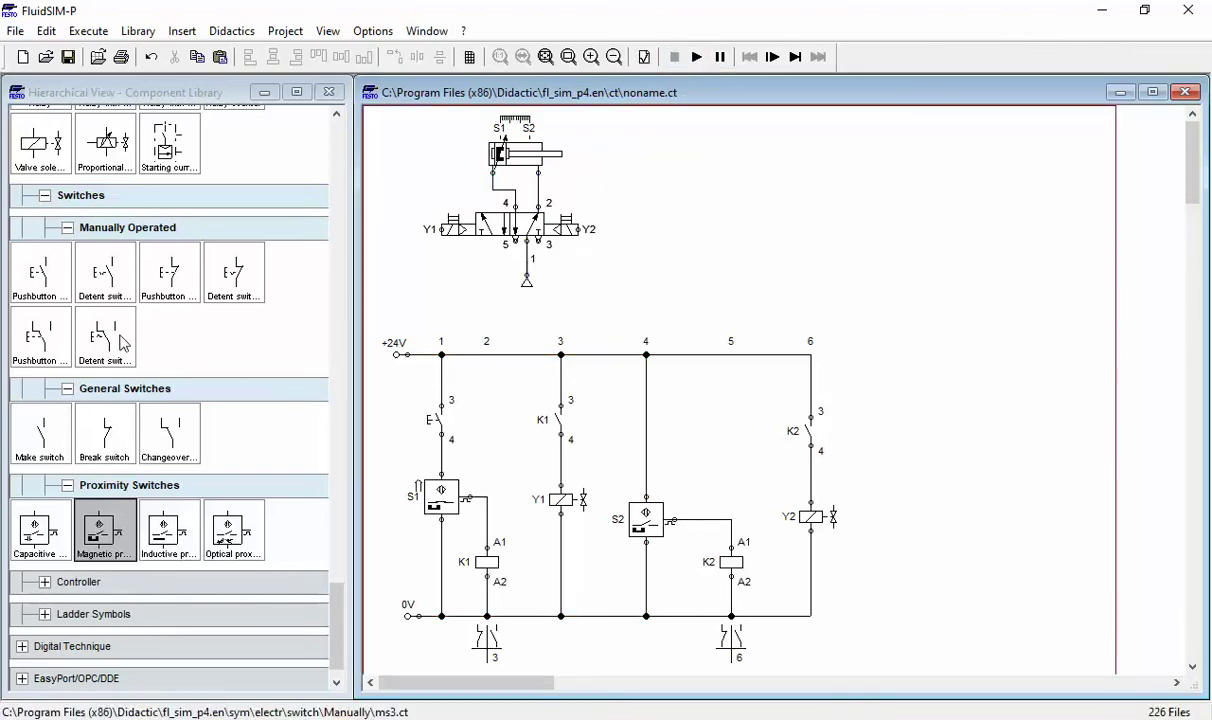
Place a detent switch, wiring terminal 3 to +24V and terminal 4 to the S1 line.
left_click(117, 281)
left_click_drag(117, 281, 392, 400)
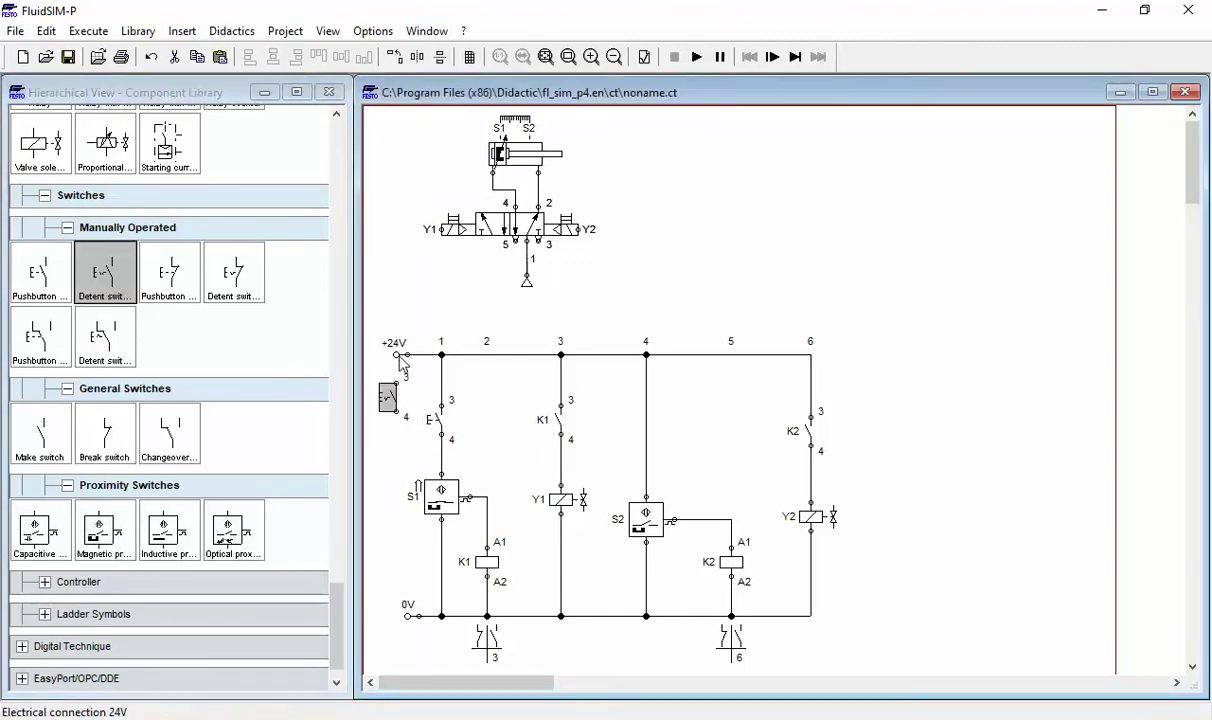
mouse_move(395, 355)
left_mouse_down()
mouse_move(362, 352)
mouse_move(395, 405)
mouse_move(401, 355)
left_mouse_up()
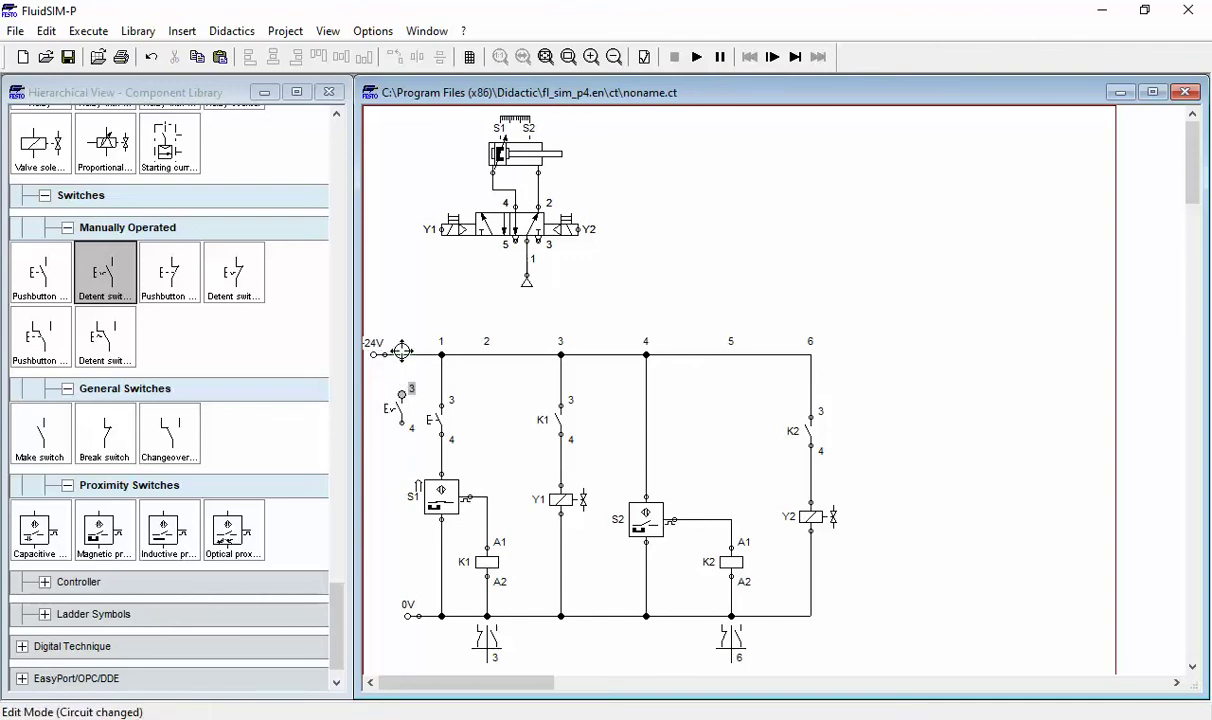
left_click_drag(401, 354, 401, 354)
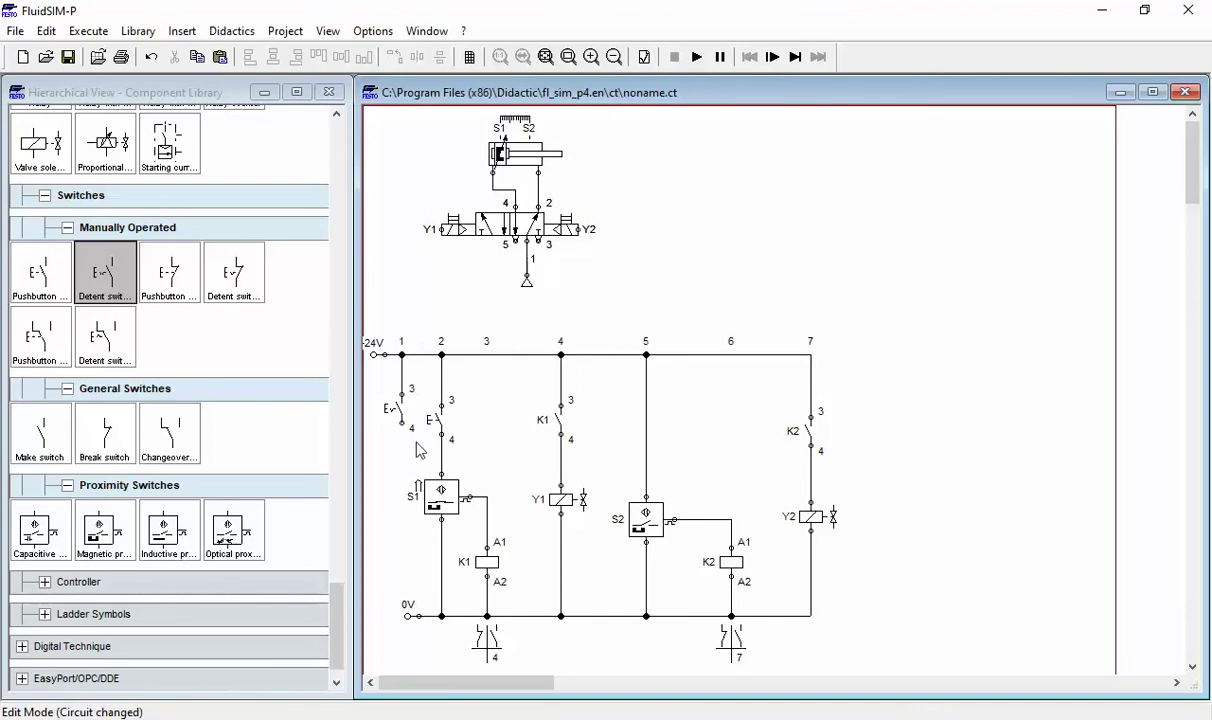
left_click_drag(404, 440, 442, 456)
Start the simulation and toggle the line-1 detent switch to cycle the cylinder.
left_click(697, 62)
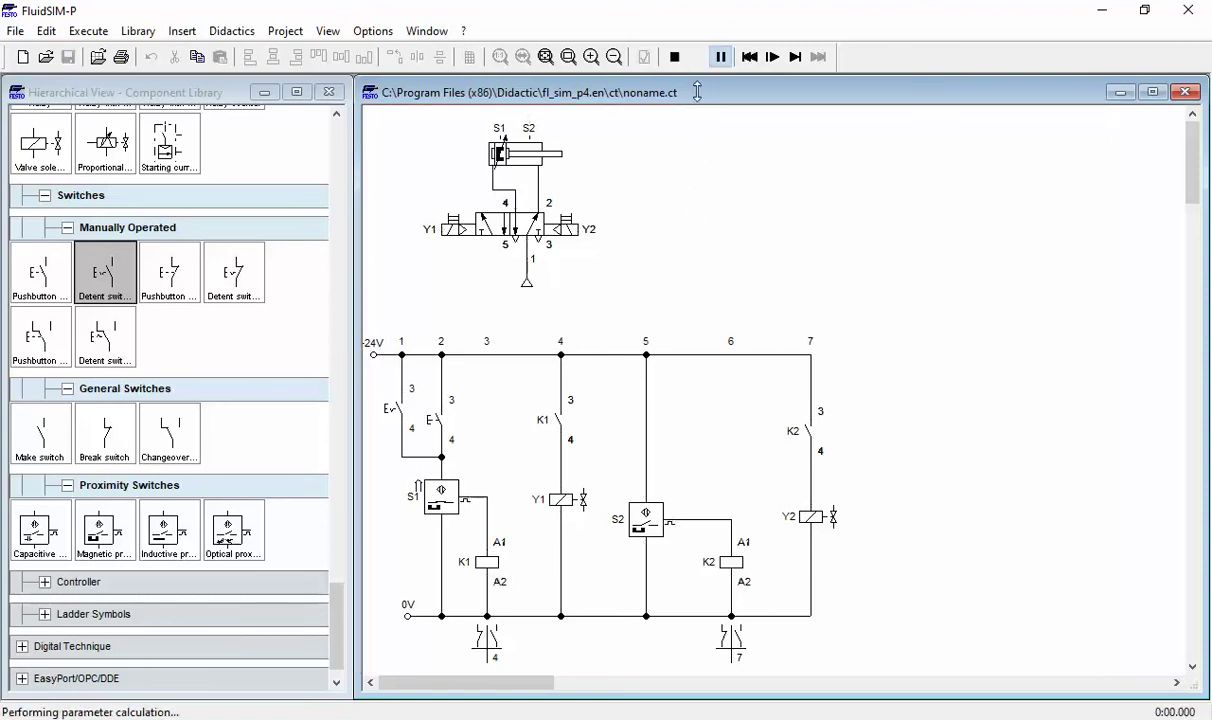
left_click(407, 393)
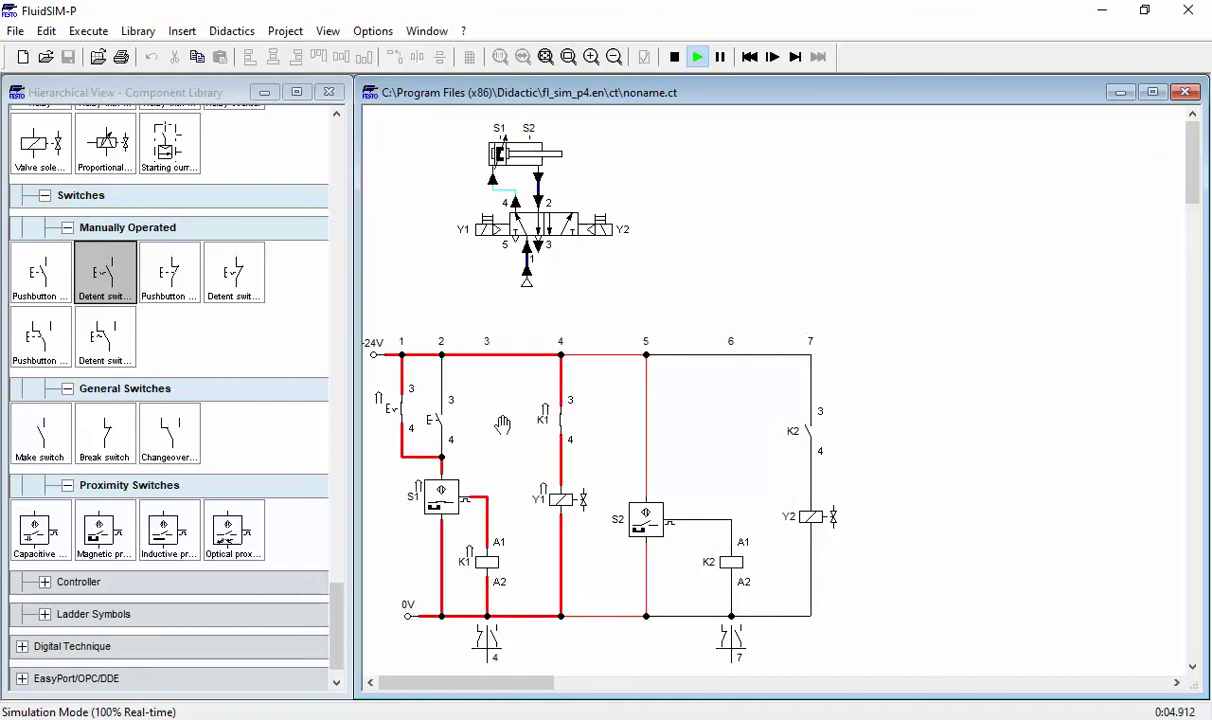
left_click(410, 418)
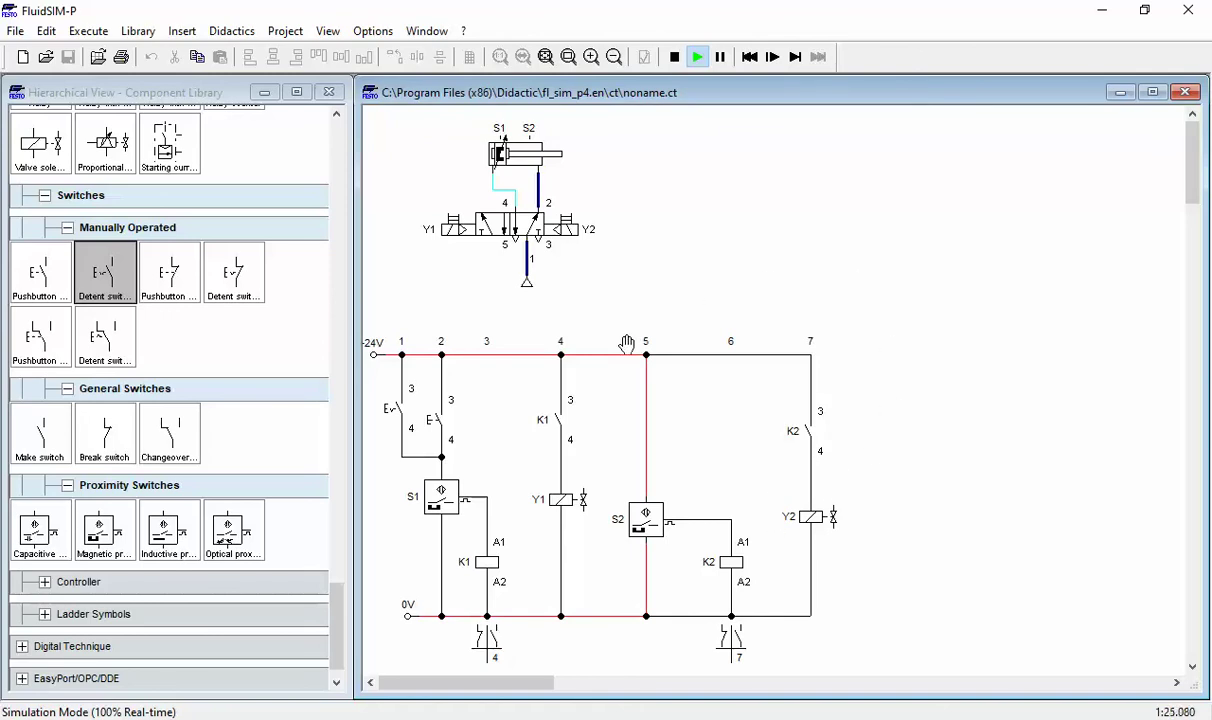
left_click(408, 396)
Stop the simulation and place optical, inductive and capacitive proximity switches on the canvas.
left_click(673, 58)
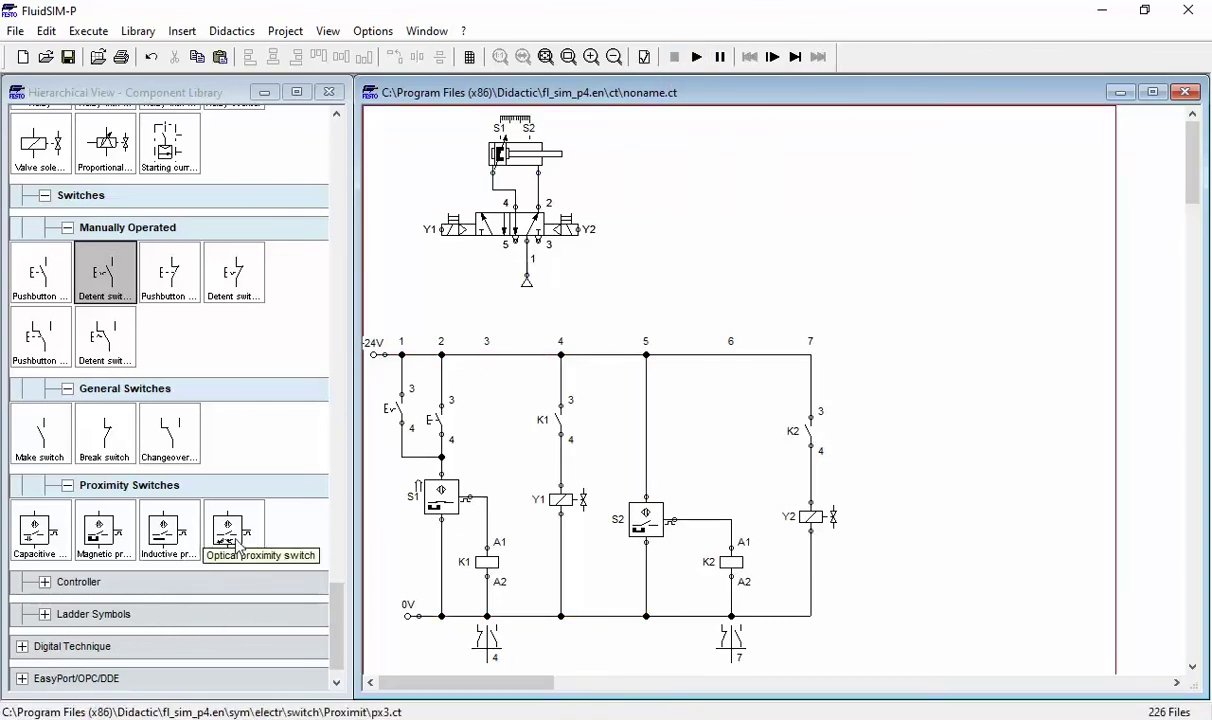
left_click_drag(232, 530, 902, 180)
left_click_drag(165, 518, 933, 288)
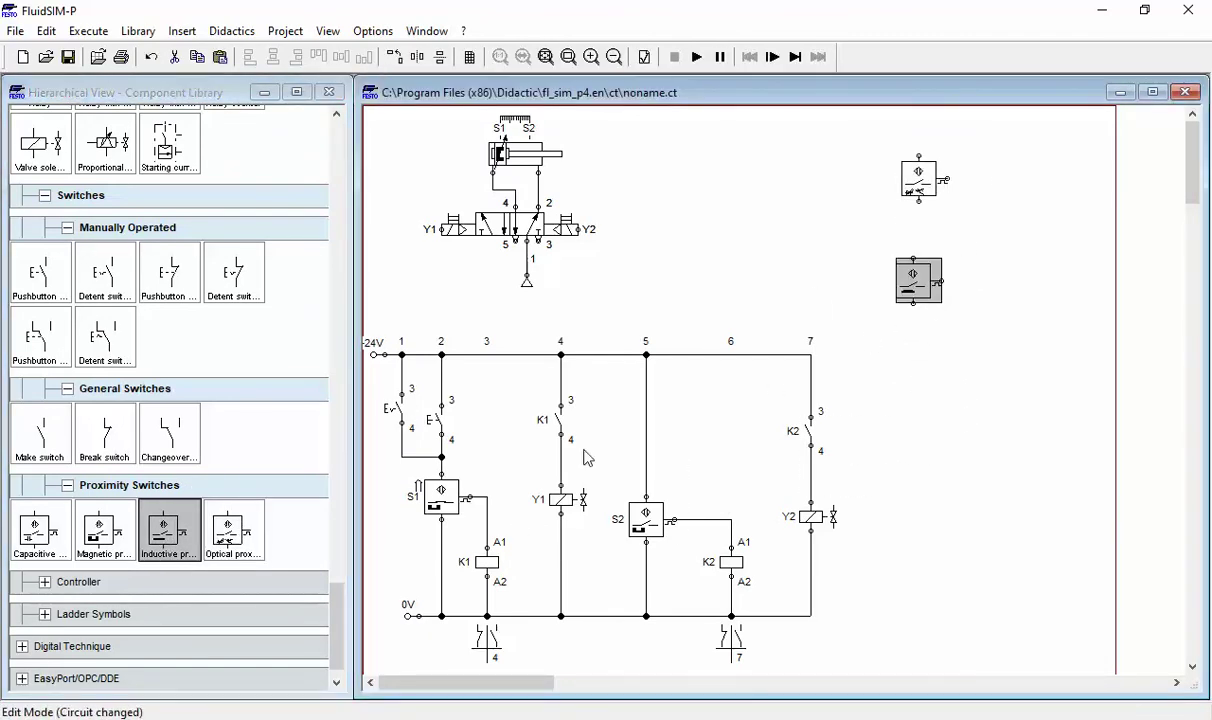
left_click_drag(40, 515, 915, 404)
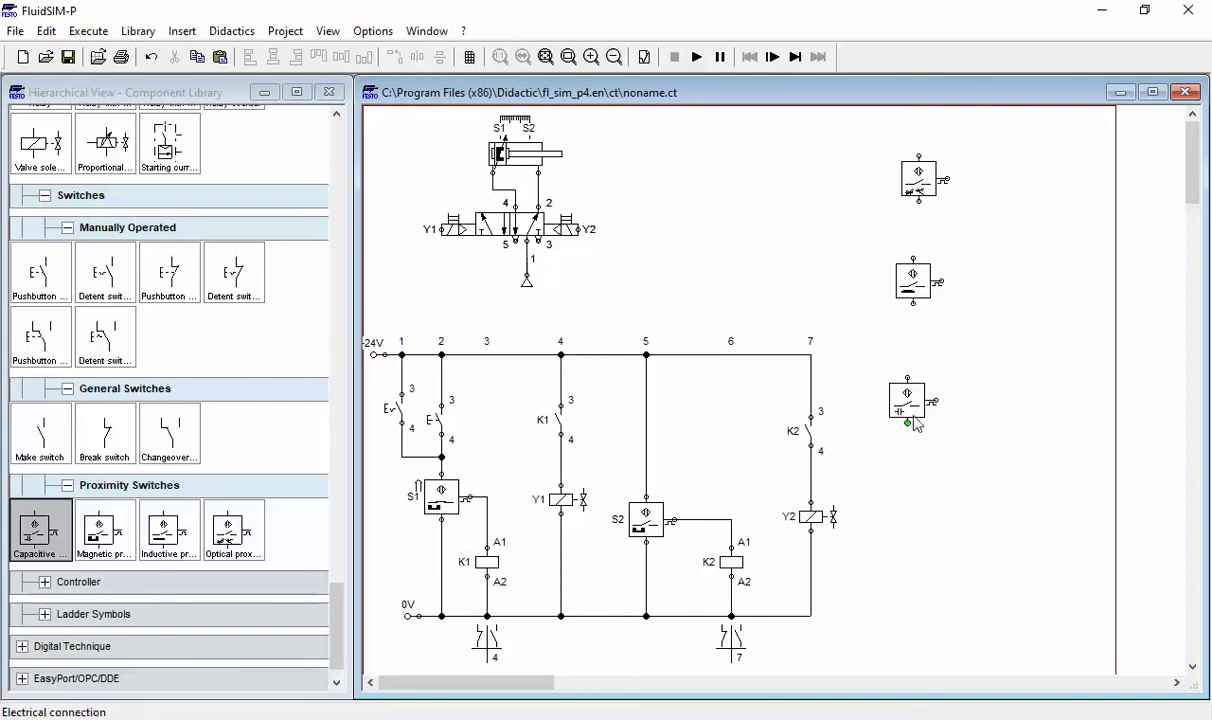
Shift the capacitive, inductive and optical switches right and down to roughly align them.
left_click_drag(901, 401, 940, 407)
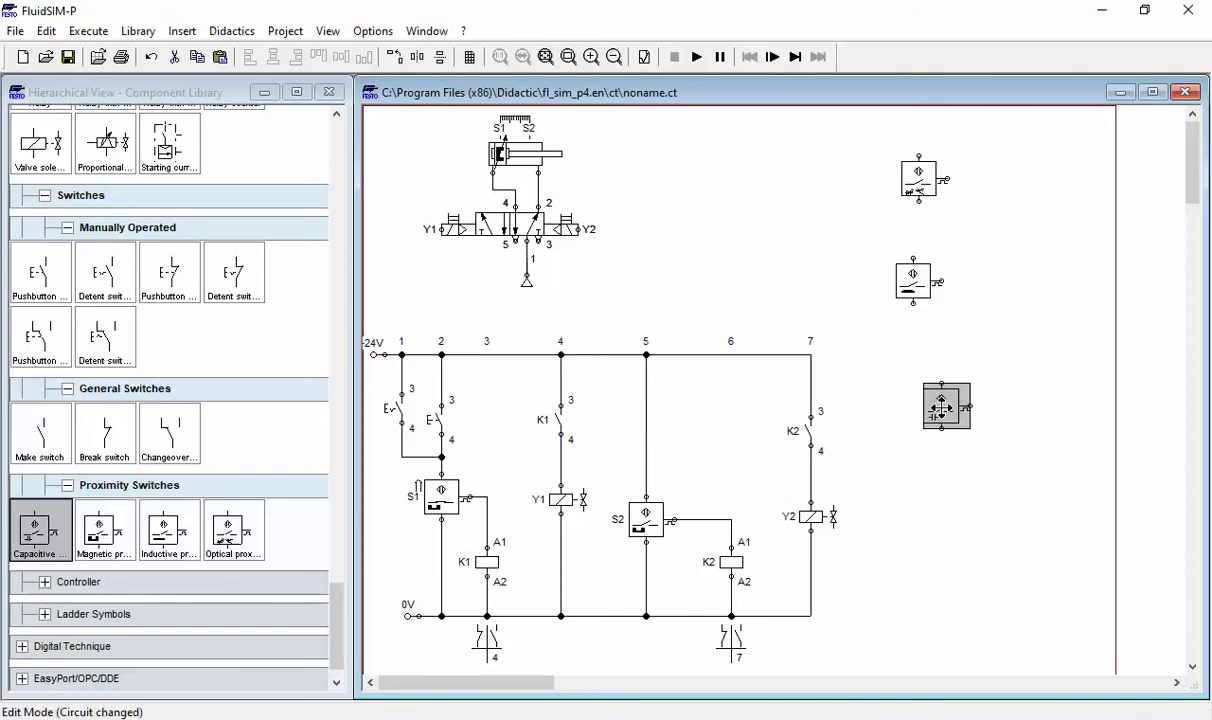
left_click(976, 490)
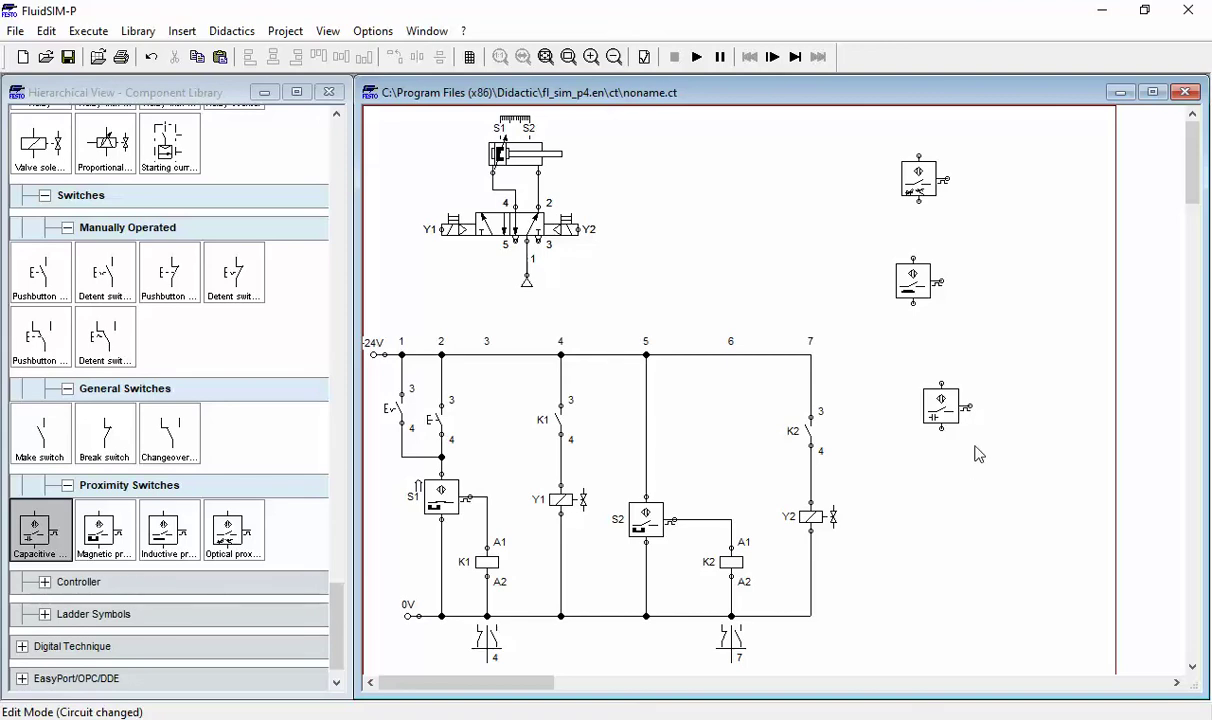
left_click(915, 285)
left_click_drag(917, 287, 954, 325)
left_click(1004, 346)
left_click(1004, 254)
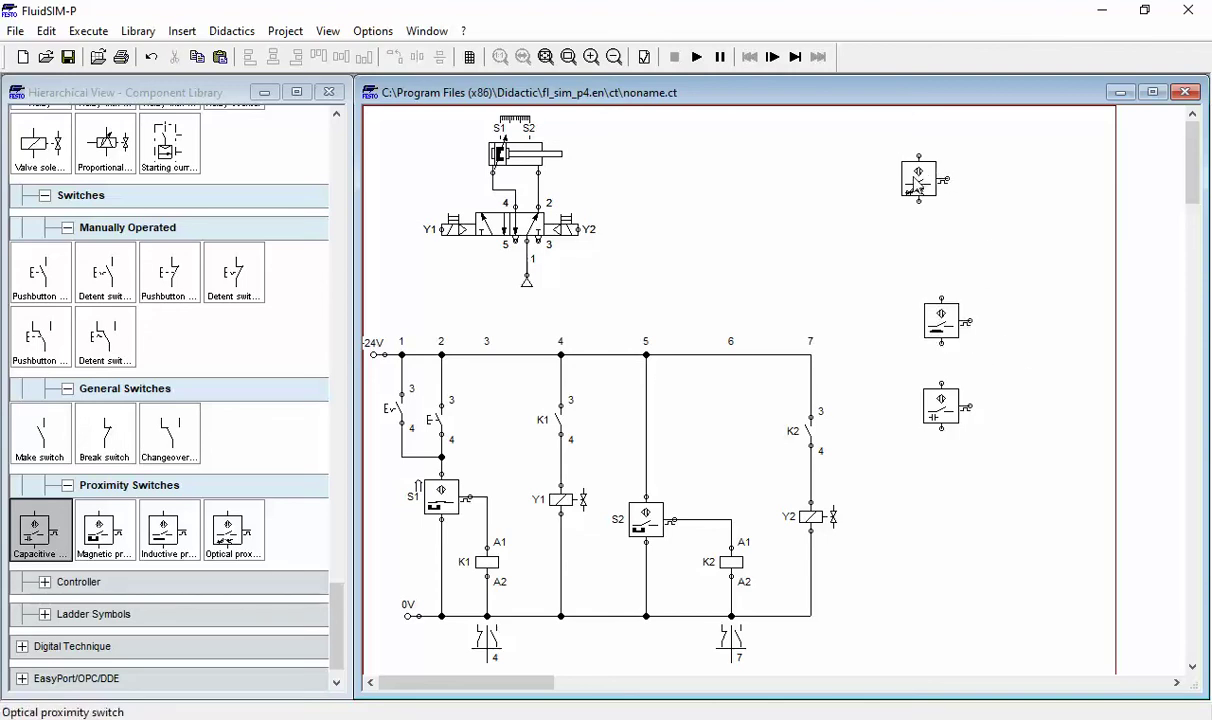
left_click_drag(910, 174, 932, 219)
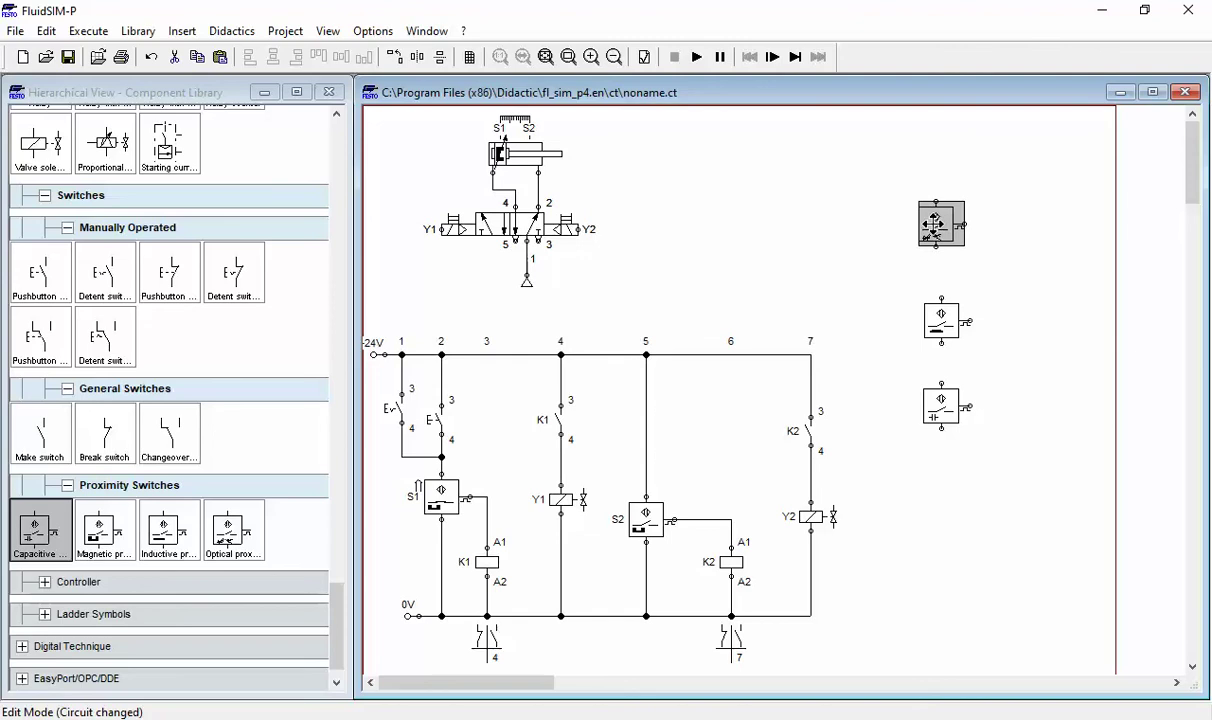
left_click(1004, 197)
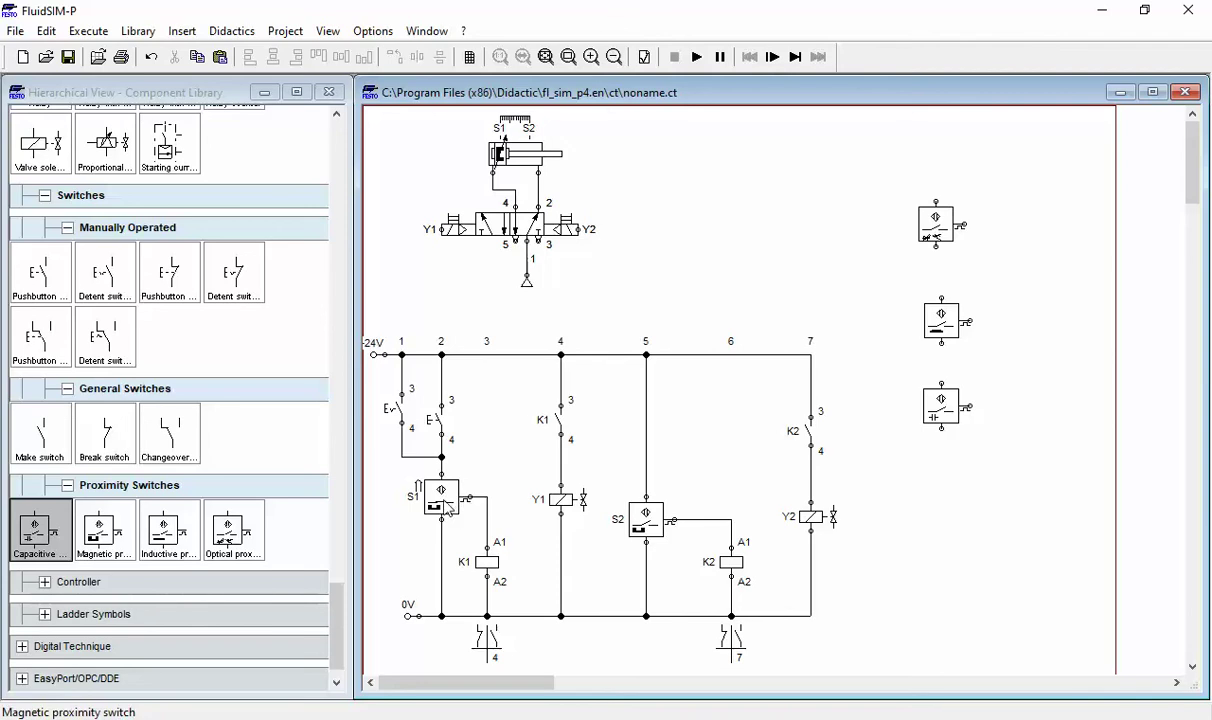
Move the optical, inductive and capacitive switches up-left into one aligned column.
left_click(447, 507)
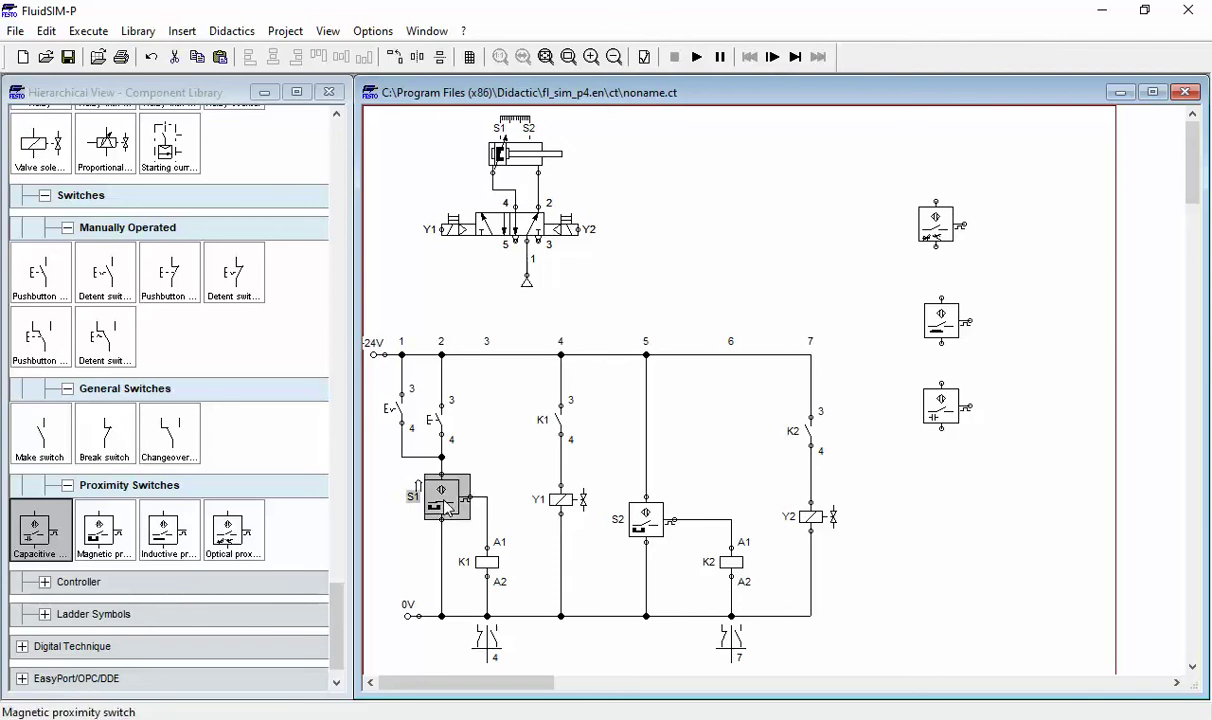
left_click(940, 230)
left_click_drag(940, 230, 924, 209)
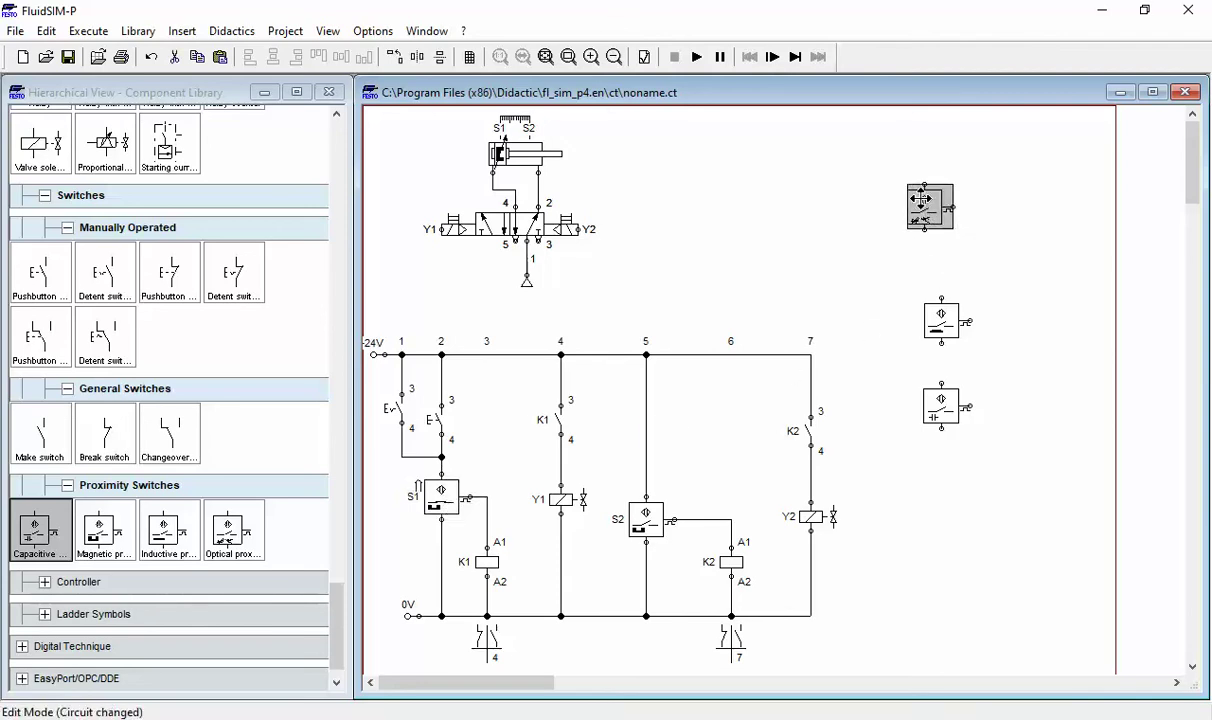
left_click(937, 330)
left_click_drag(937, 332, 910, 292)
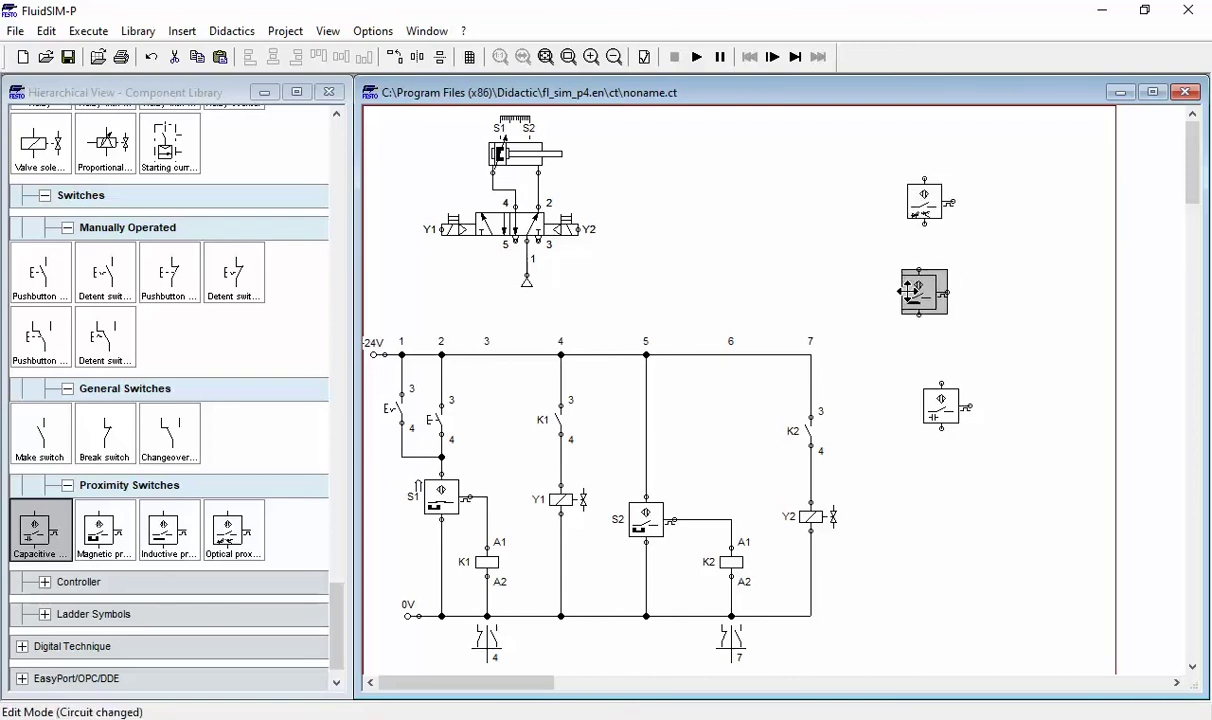
mouse_move(948, 412)
left_mouse_down()
mouse_move(920, 418)
mouse_move(932, 396)
left_mouse_up()
left_click(973, 445)
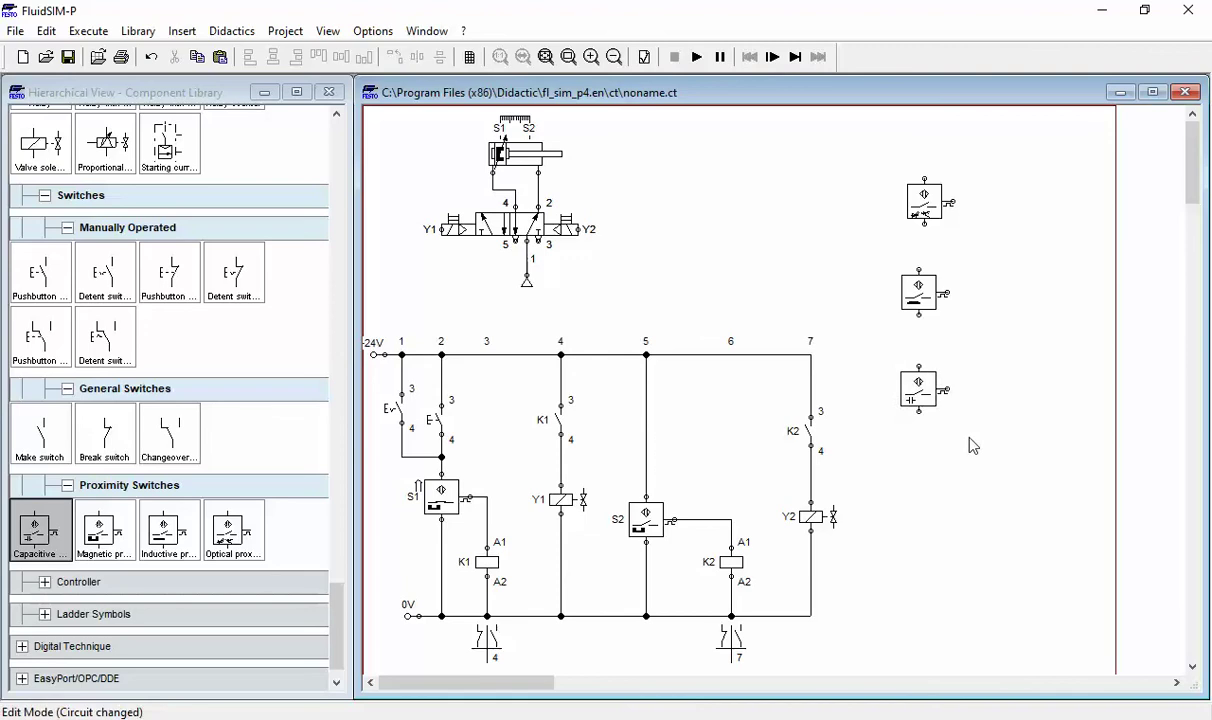